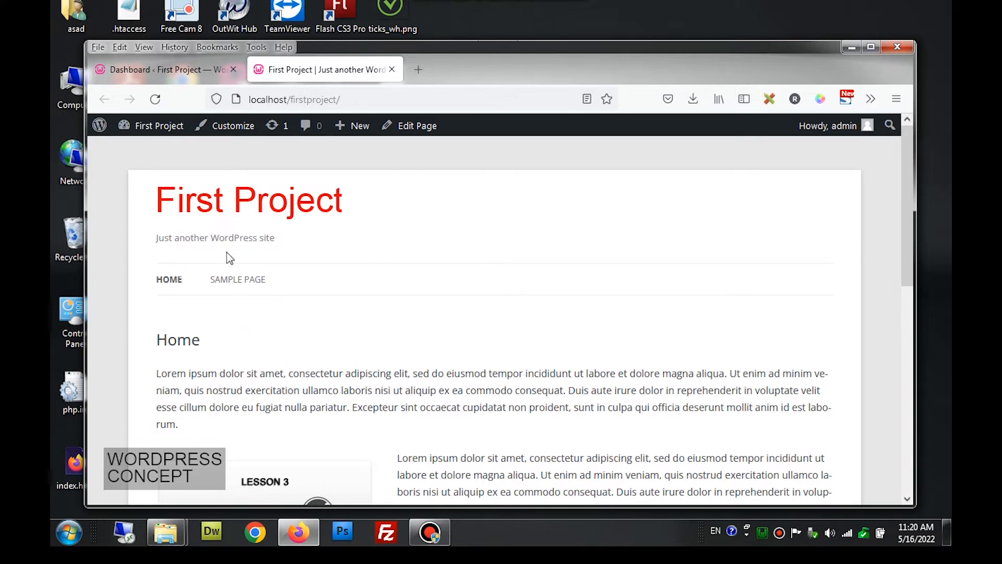
- From the admin dashboard, open the Plugins > Add New page
left_click(192, 76)
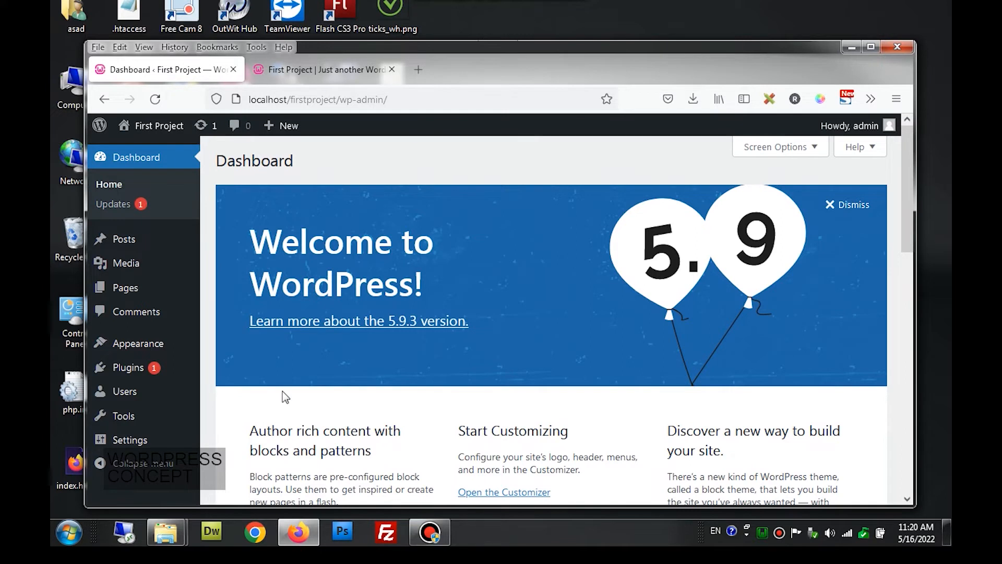
mouse_move(139, 367)
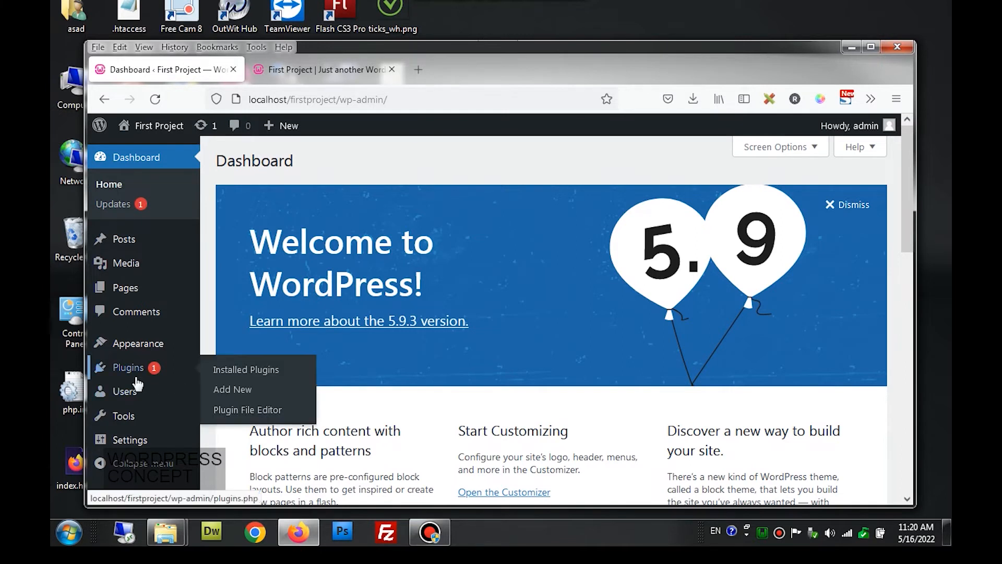
left_click(221, 392)
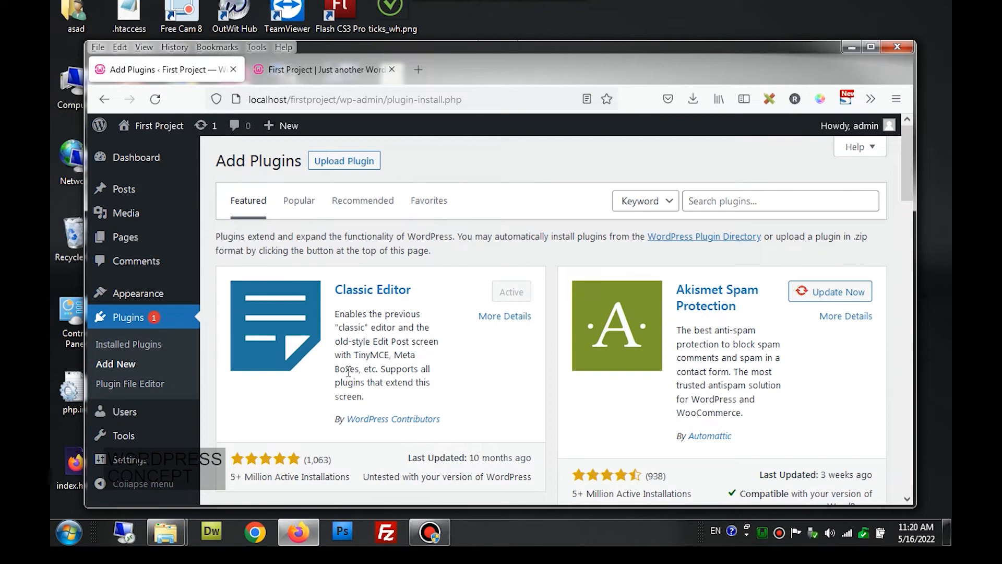
- Search the plugin directory for 'contact form 7' and install Contact Form 7
left_click(720, 206)
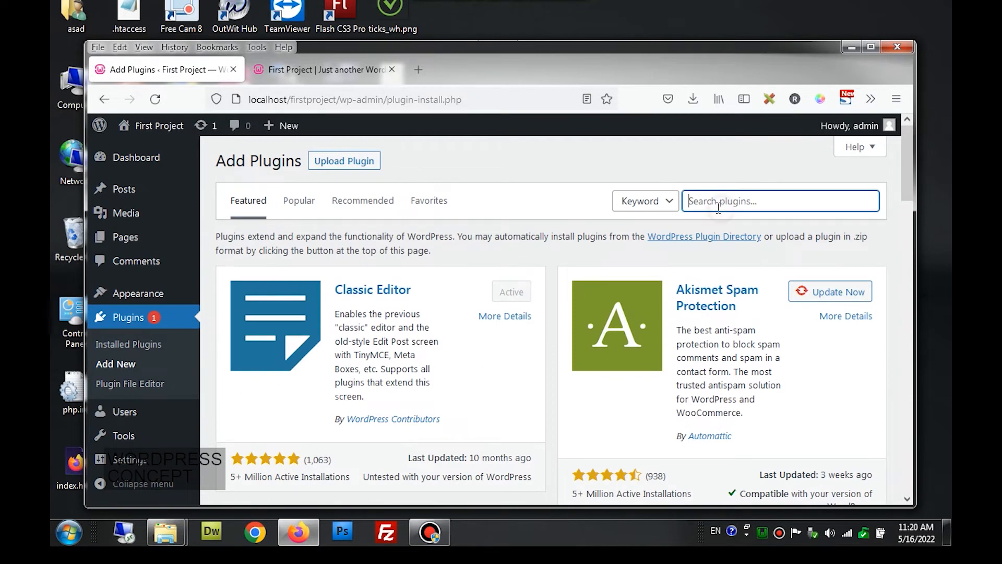
type("con")
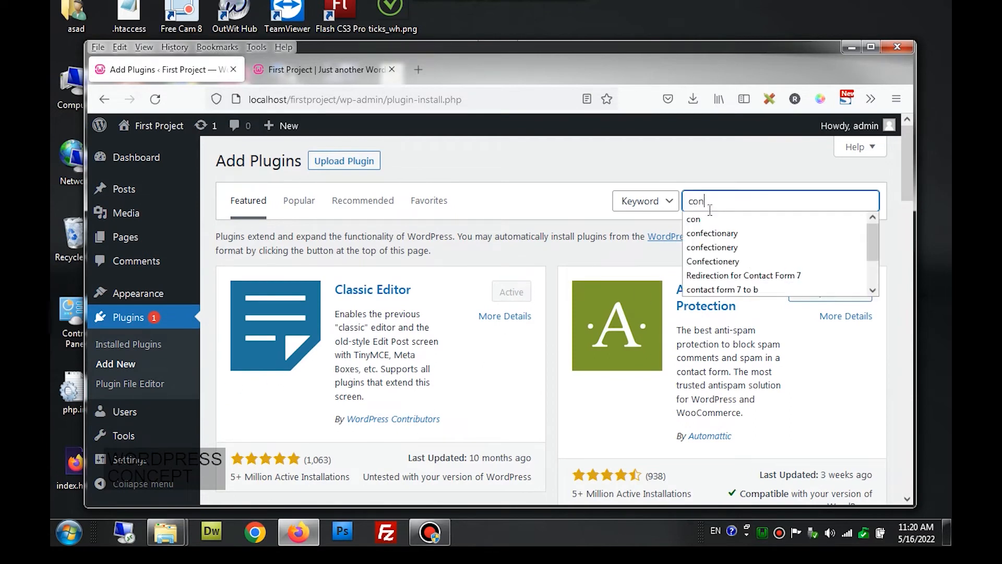
type("tact for")
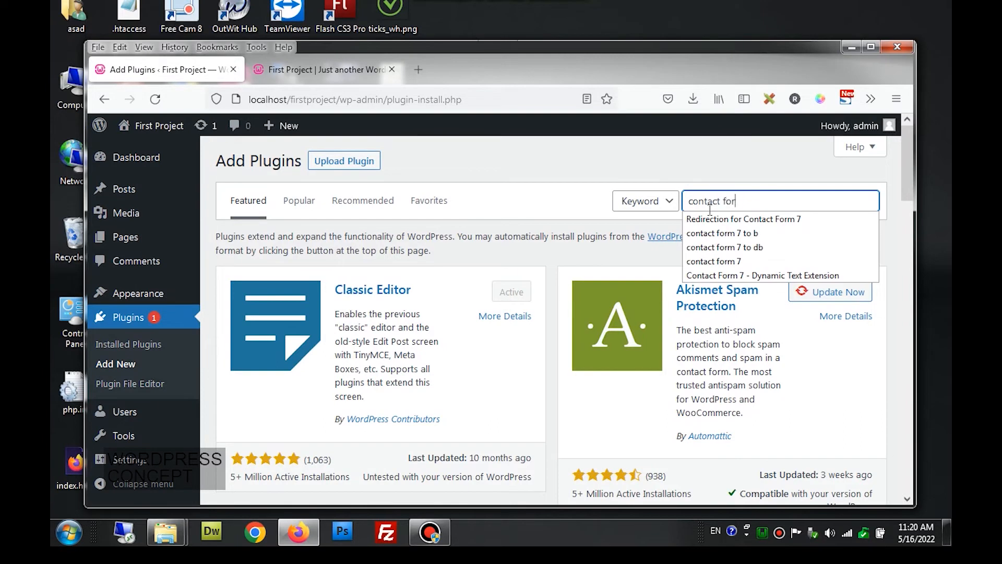
type("m 7")
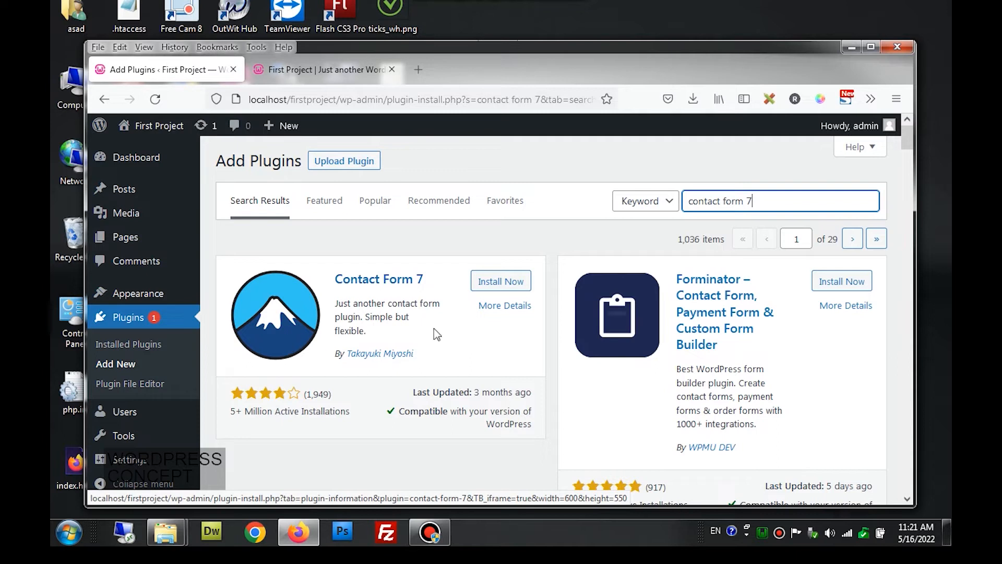
left_click(495, 282)
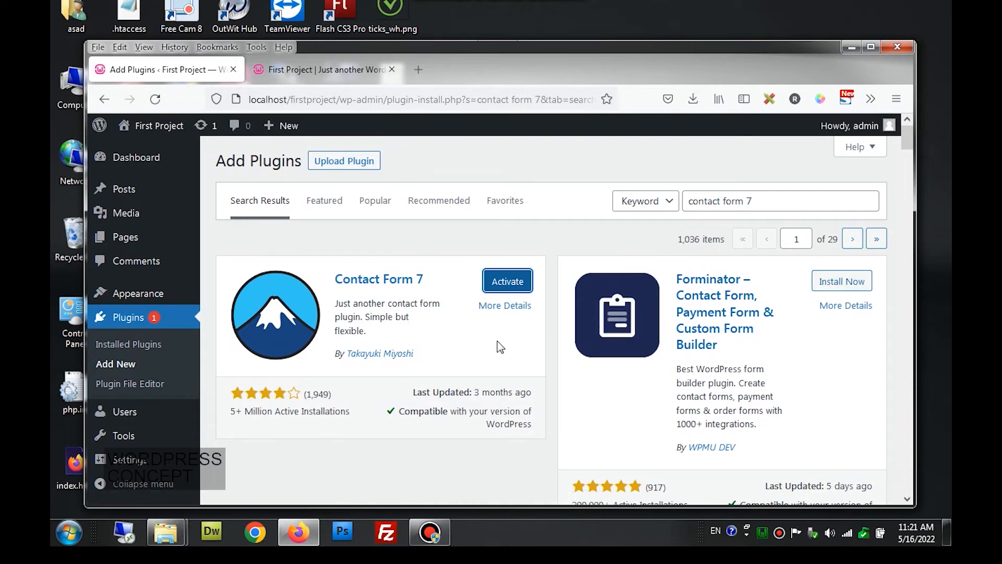
- Activate Contact Form 7 and confirm it appears in the Plugins list with a Contact menu
left_click(511, 291)
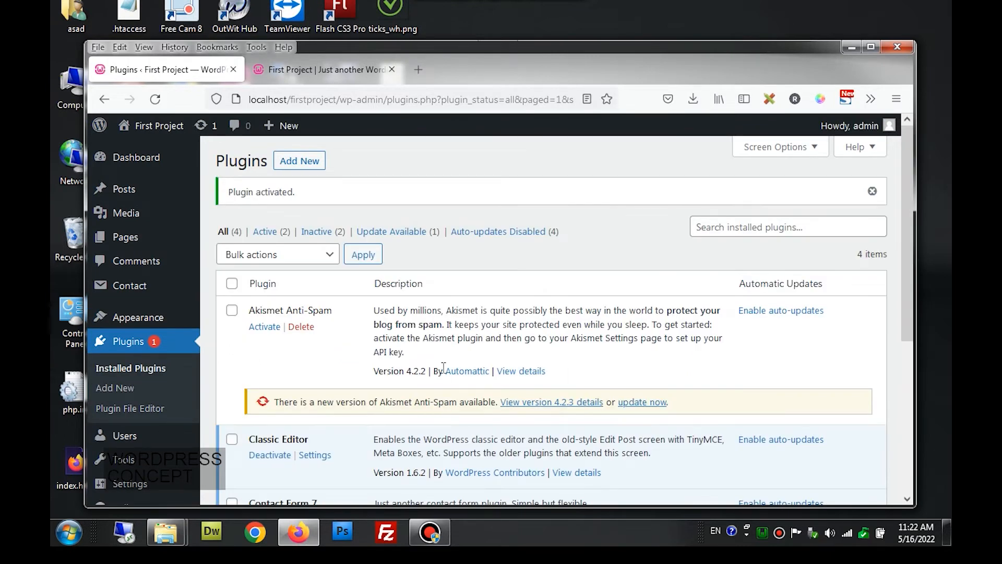
scroll(443, 367, "down", 4)
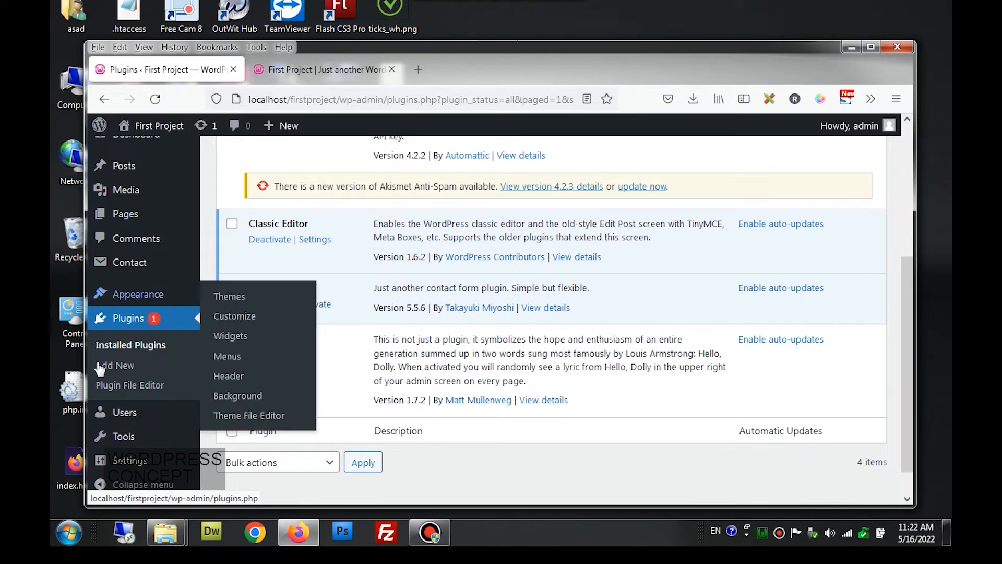
scroll(150, 353, "up", 3)
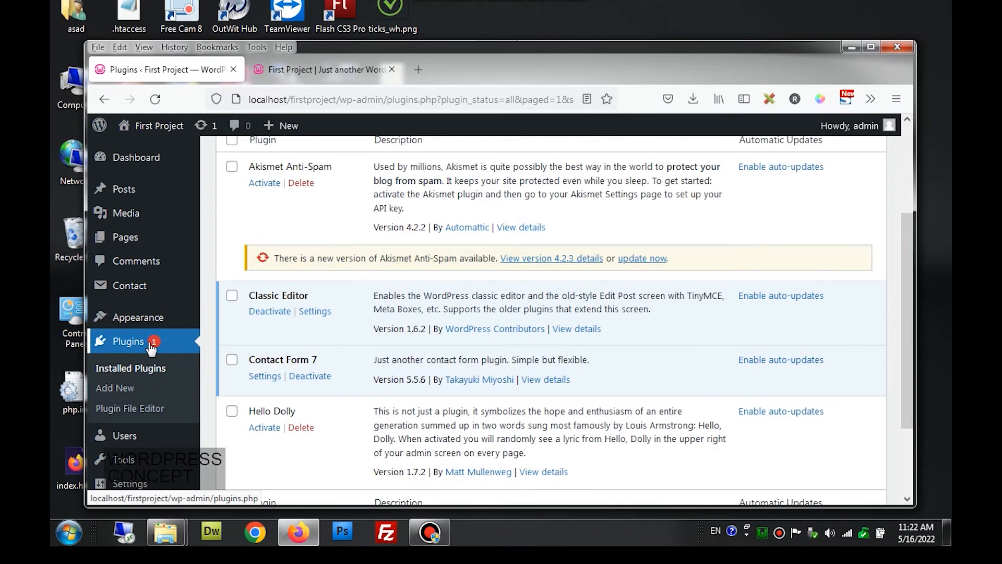
mouse_move(125, 296)
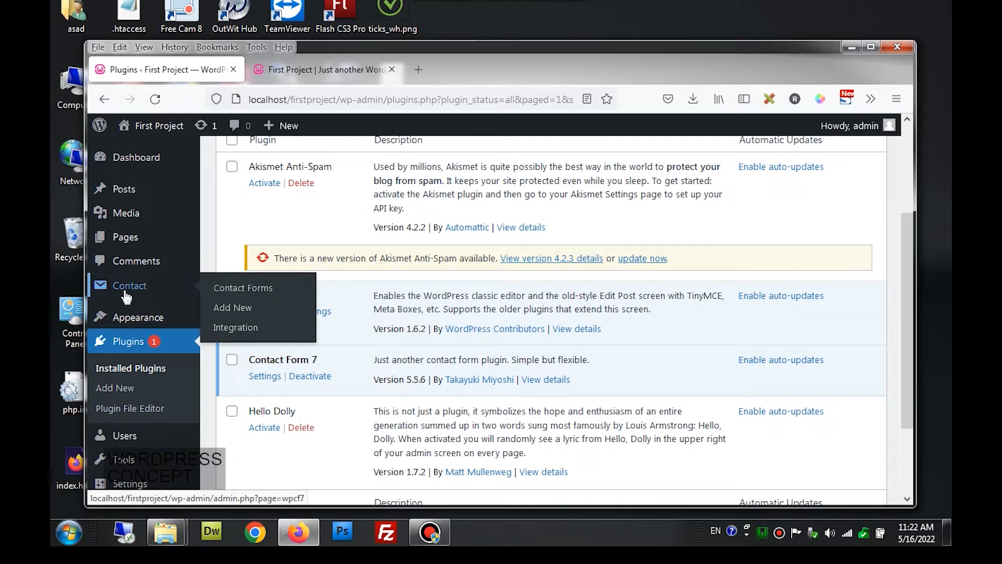
left_click(305, 76)
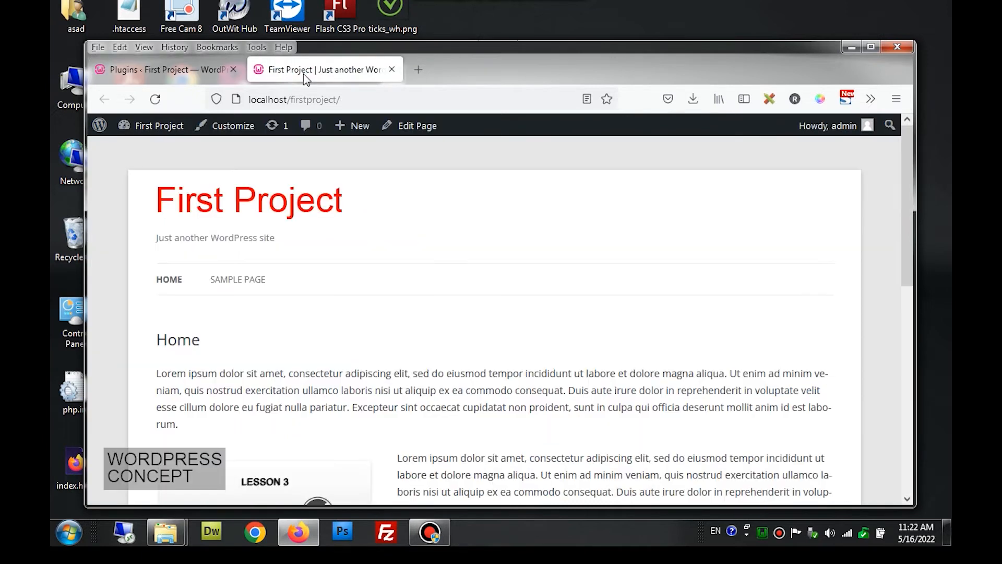
left_click(204, 78)
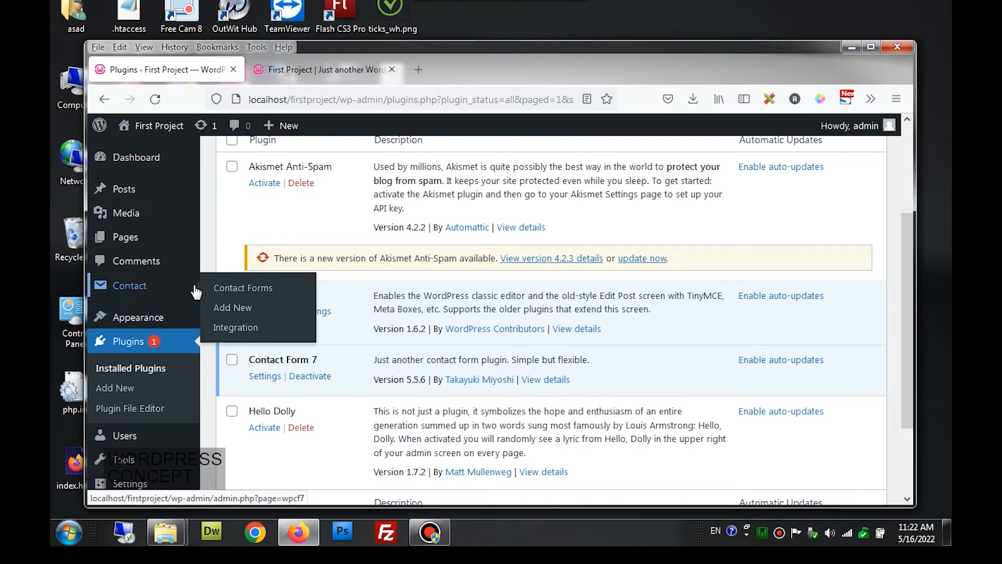
- Create a new contact form titled 'Contact Page', keep the default template, and save it
left_click(238, 312)
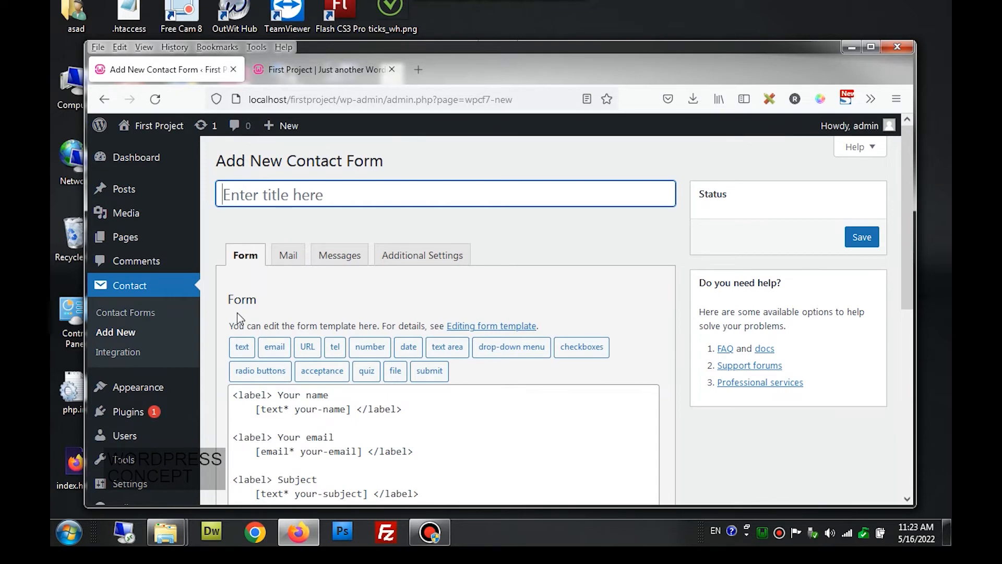
type("Con")
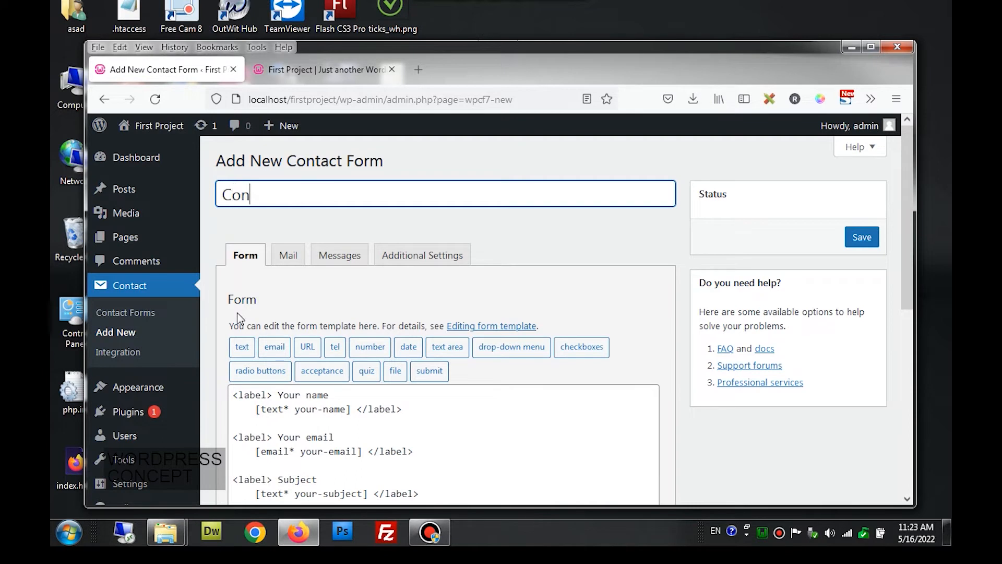
type("tact Page")
scroll(240, 313, "down", 3)
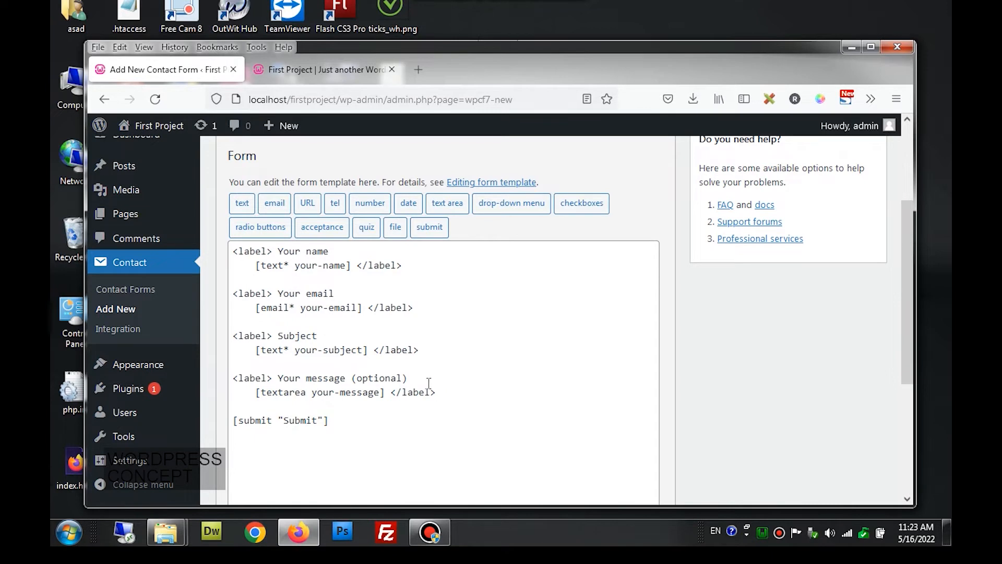
scroll(429, 384, "up", 2)
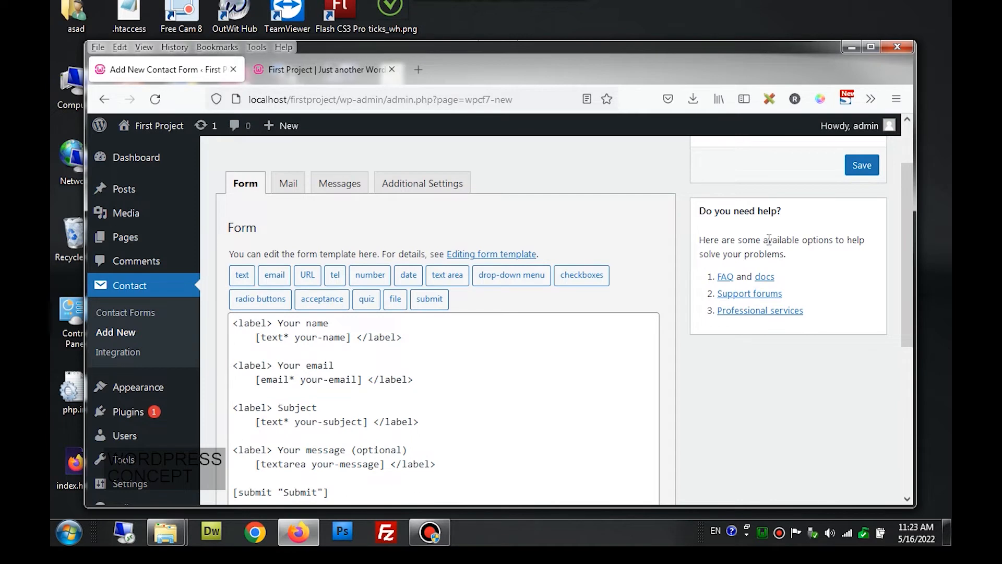
left_click(857, 173)
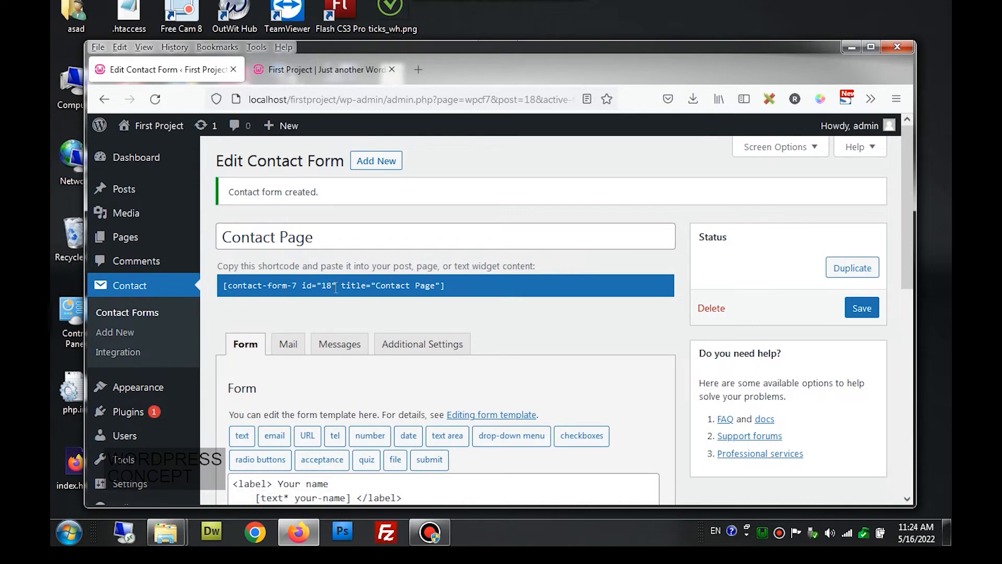
- Select the Contact Page form's shortcode (id 18) for copying
left_click(464, 282)
key("ctrl+c")
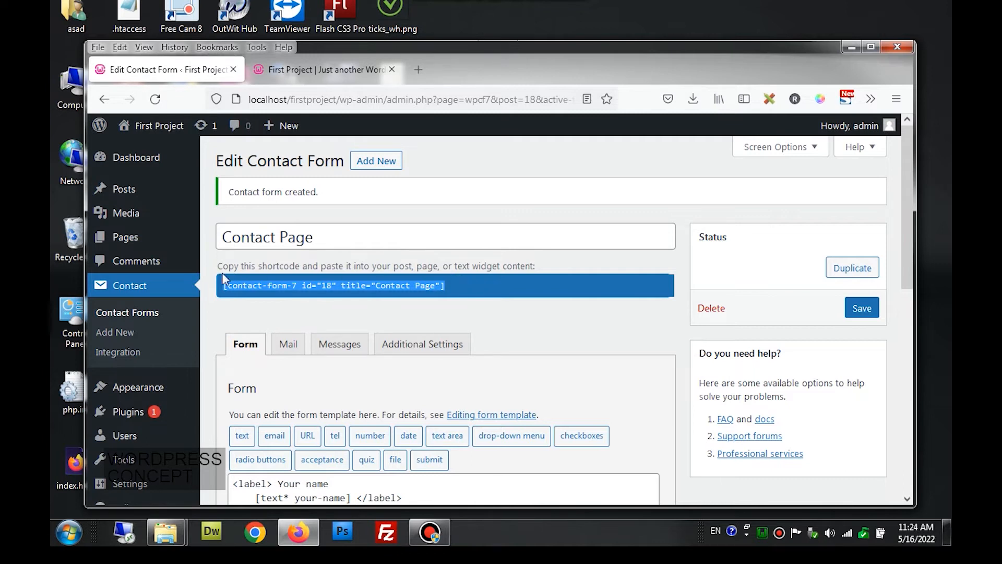
- Start a new page titled 'Contact us' and paste the form shortcode as its content
mouse_move(137, 244)
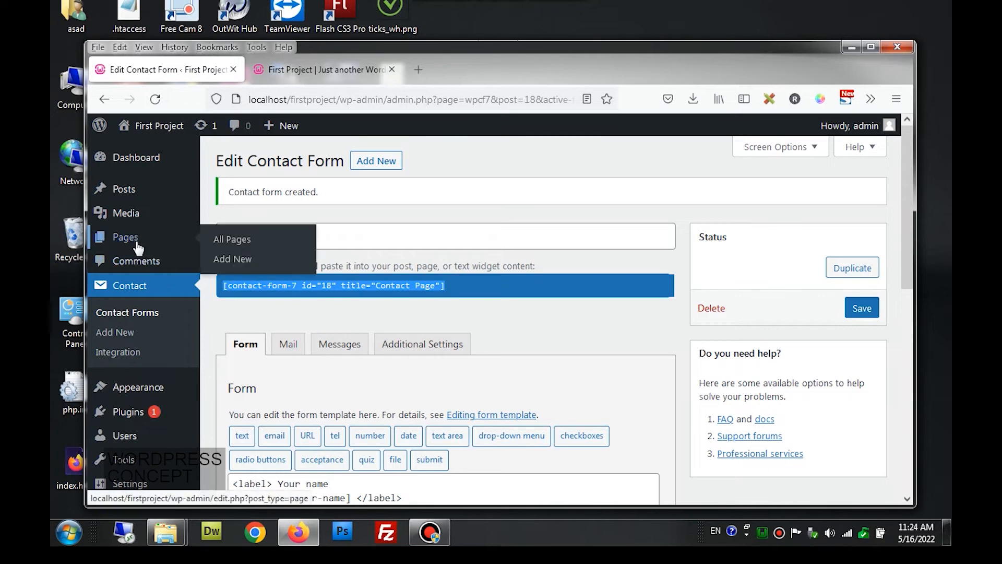
left_click(228, 258)
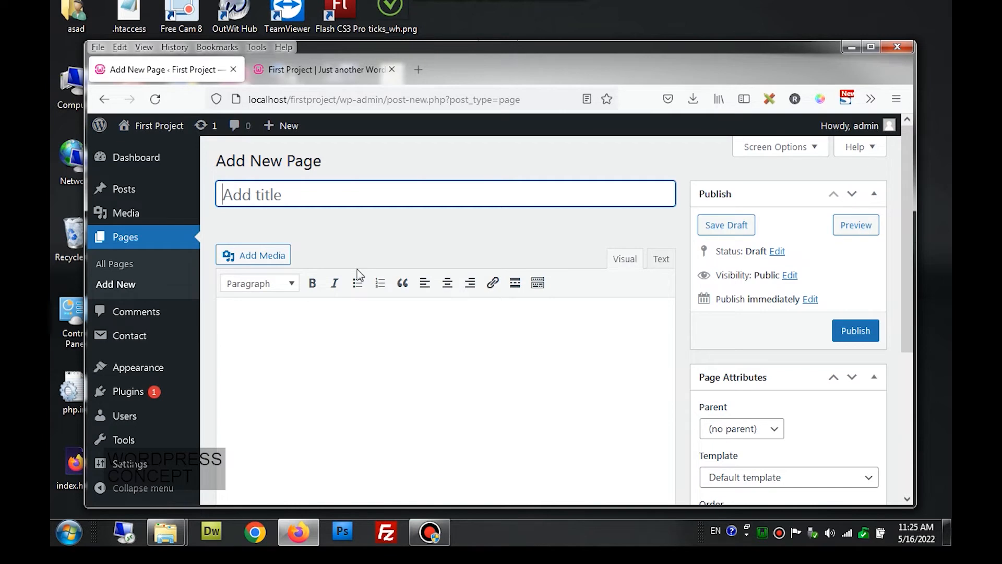
type("Congt")
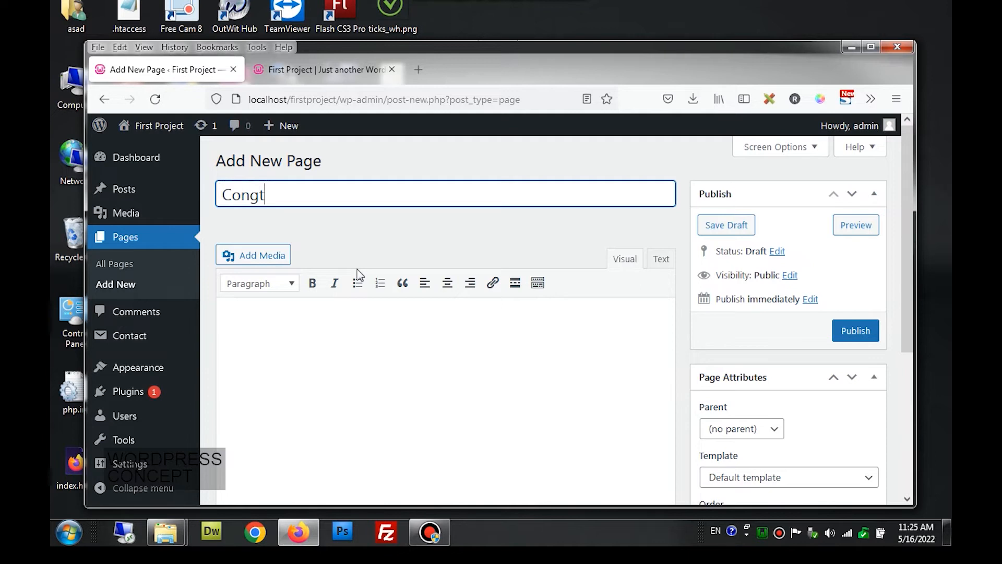
key("BackSpace")
key("BackSpace")
type("tact us")
left_click(312, 368)
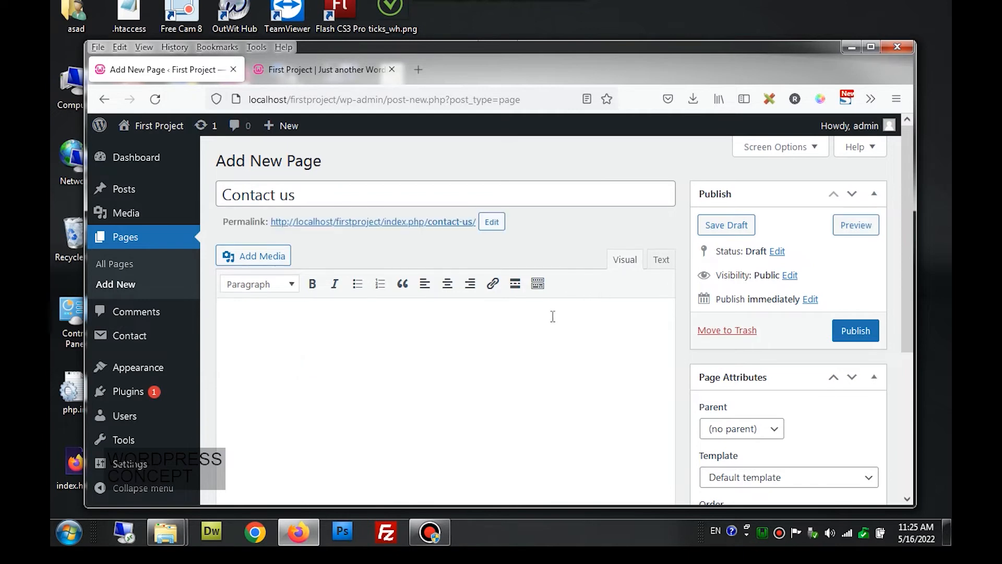
key("ctrl+v")
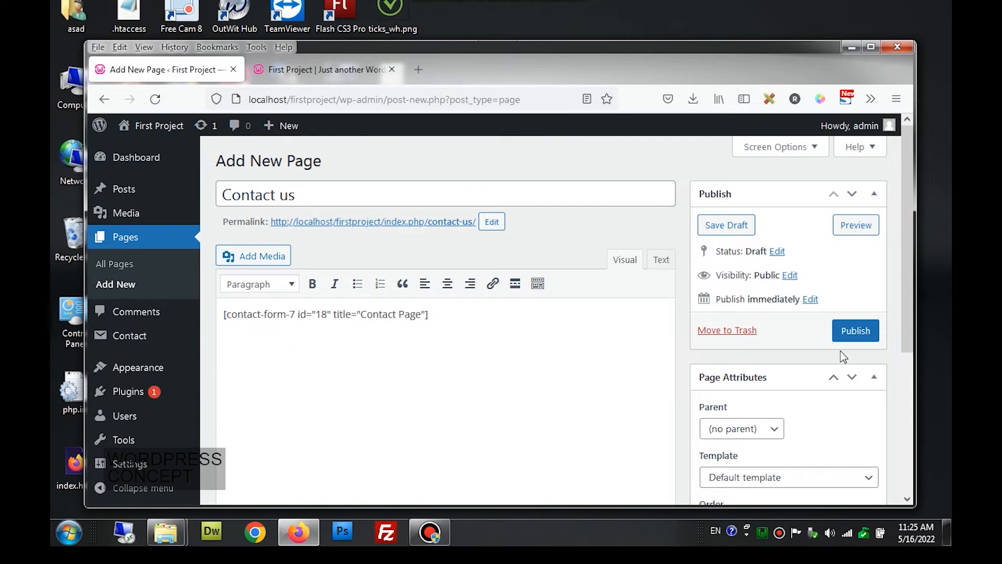
- Keep the Default page template and publish the Contact us page
left_click(785, 481)
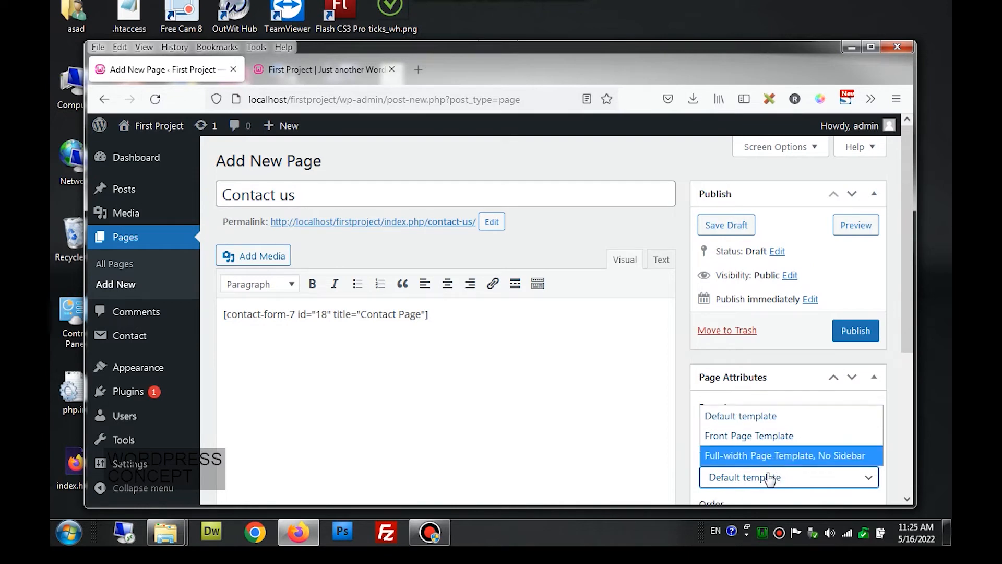
left_click(760, 421)
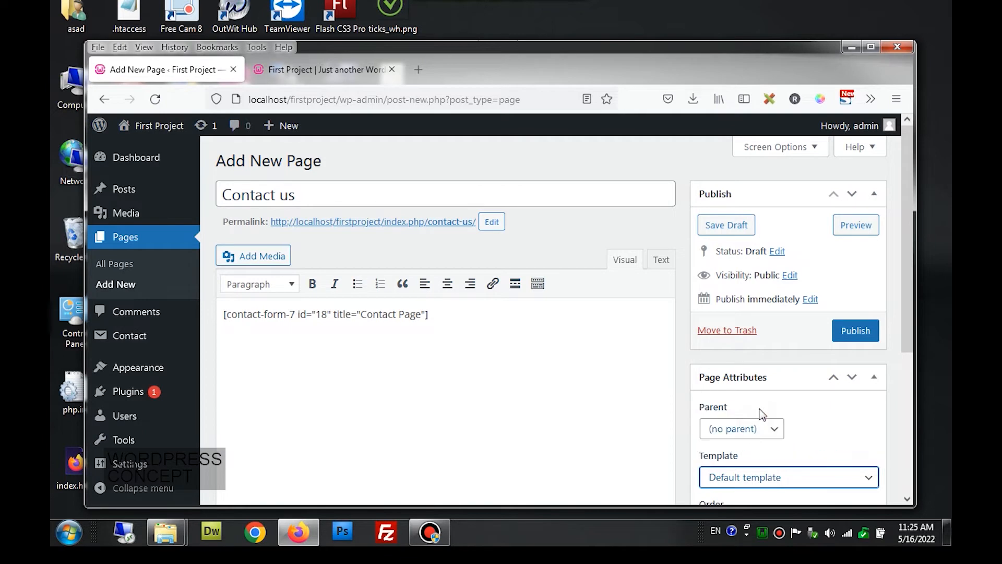
left_click(841, 334)
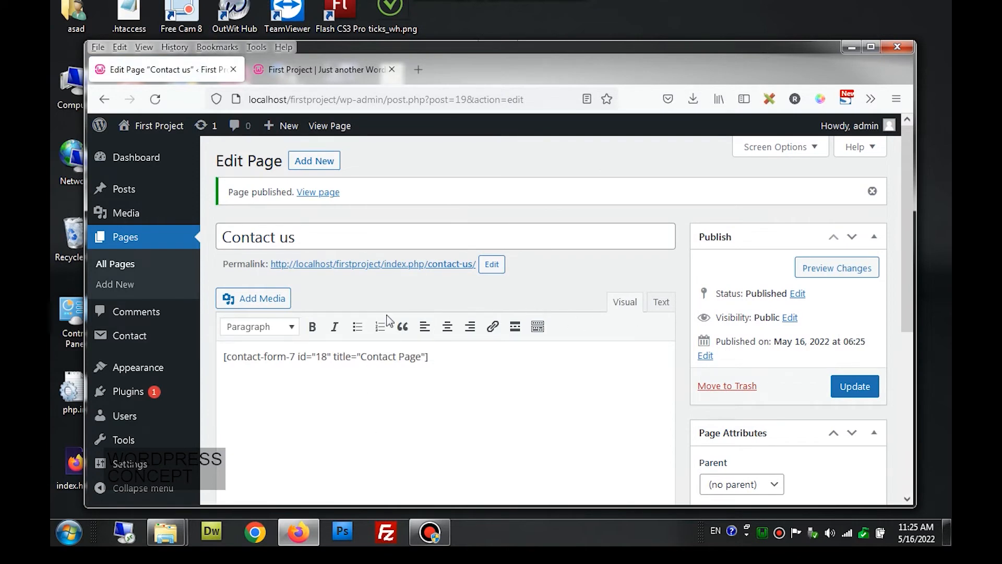
right_click(330, 128)
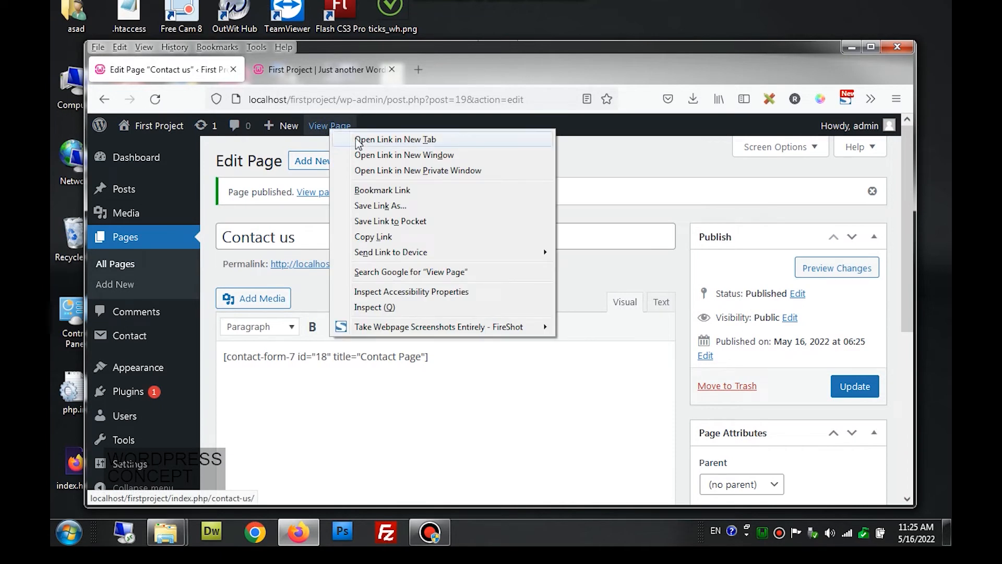
left_click(396, 139)
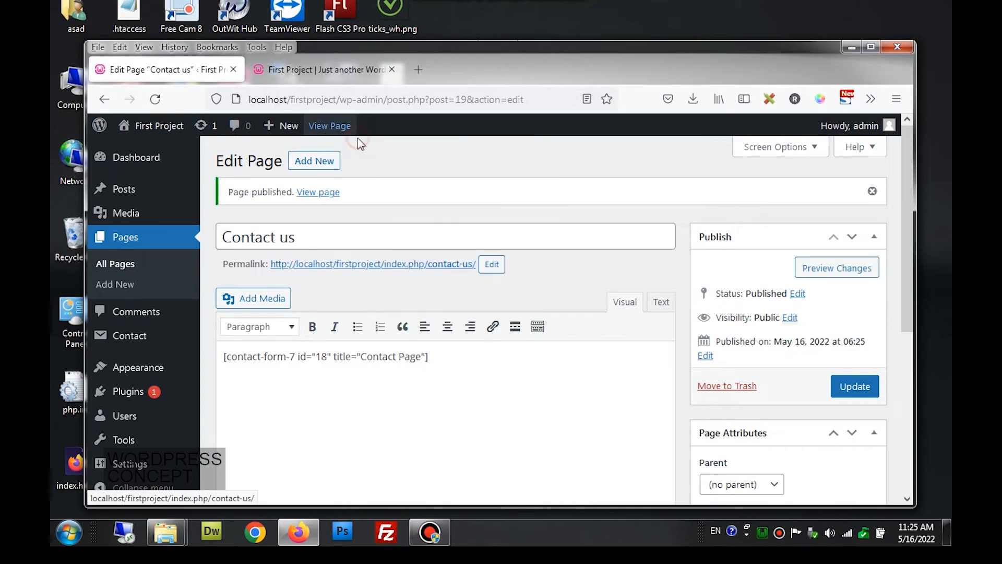
left_click(314, 72)
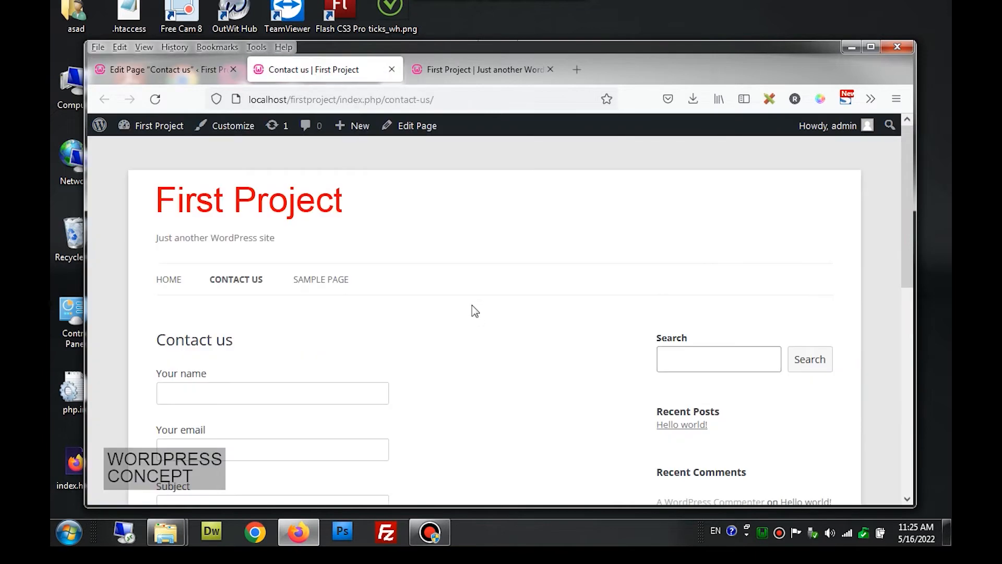
scroll(472, 307, "down", 3)
scroll(472, 305, "up", 3)
scroll(471, 305, "down", 8)
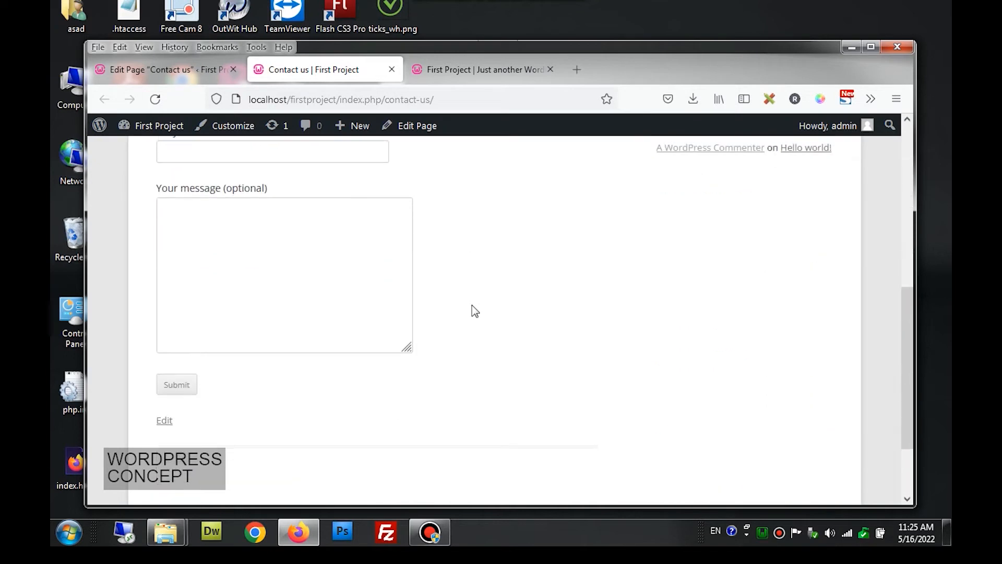
scroll(472, 305, "up", 5)
left_click(262, 252)
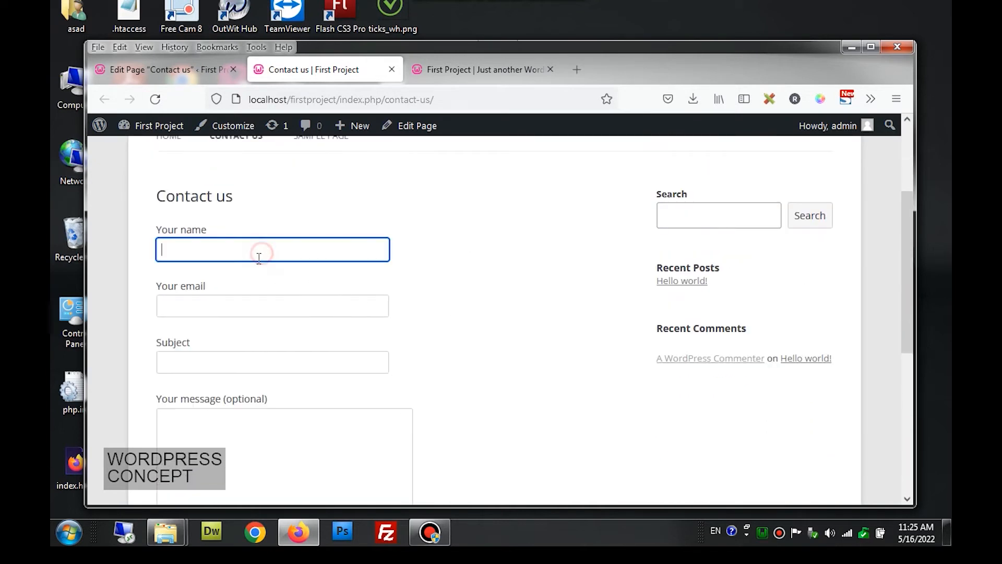
left_click(255, 306)
left_click(250, 369)
left_click(244, 438)
scroll(397, 383, "down", 2)
scroll(407, 375, "down", 3)
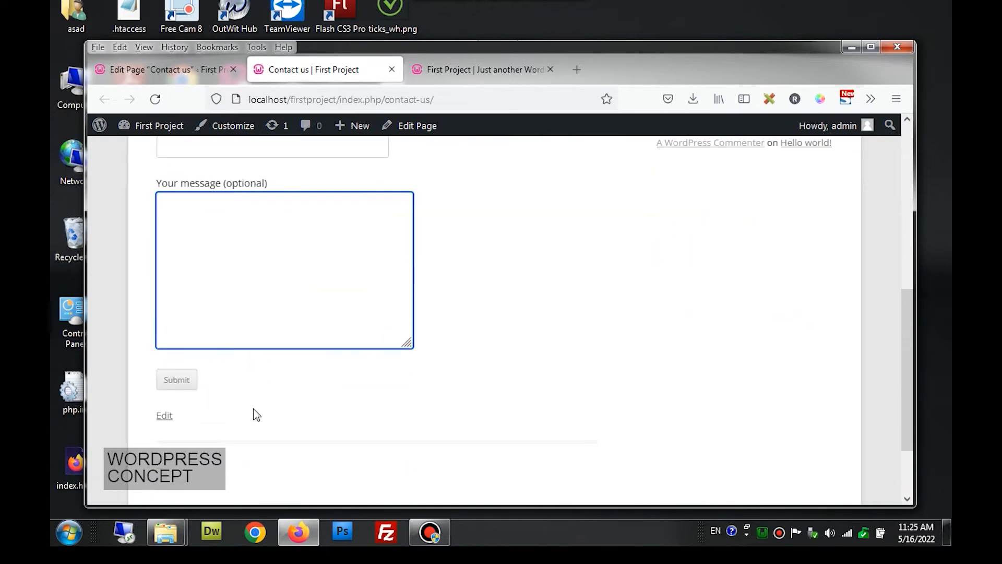
scroll(383, 358, "up", 7)
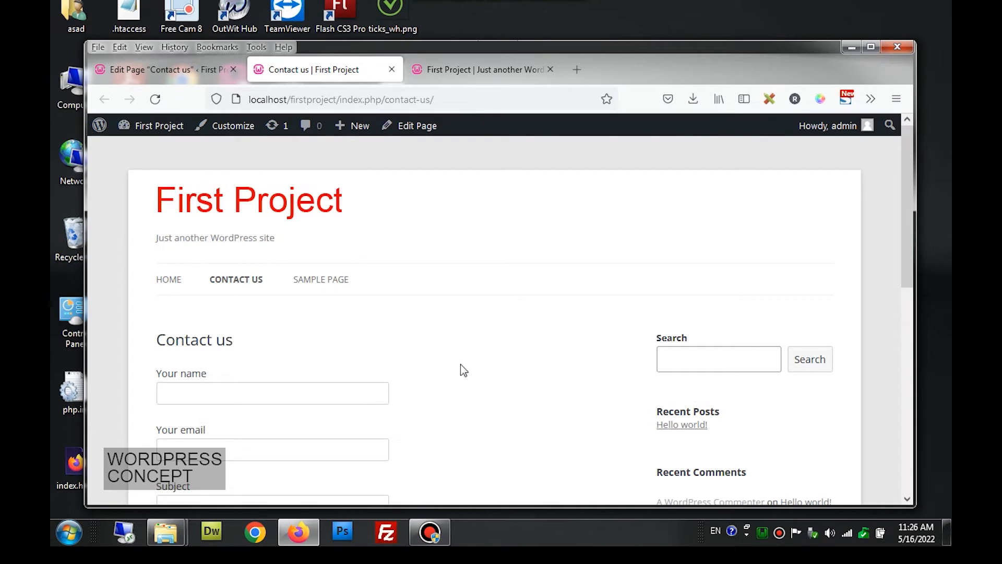
scroll(543, 364, "down", 2)
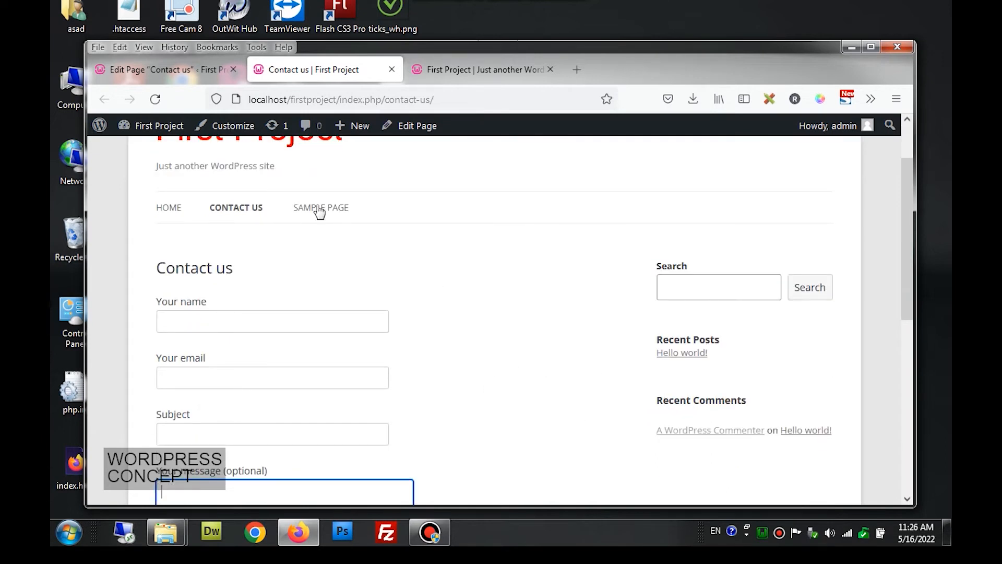
- Set the Contact us page template to Full-width Page Template, No Sidebar and update it
left_click(180, 83)
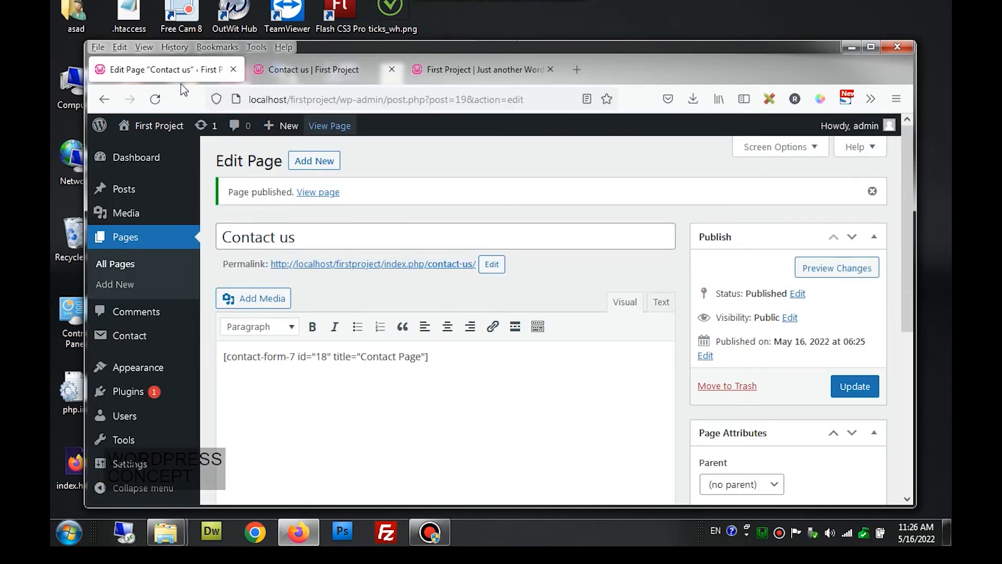
scroll(540, 304, "down", 3)
left_click(751, 318)
left_click(752, 377)
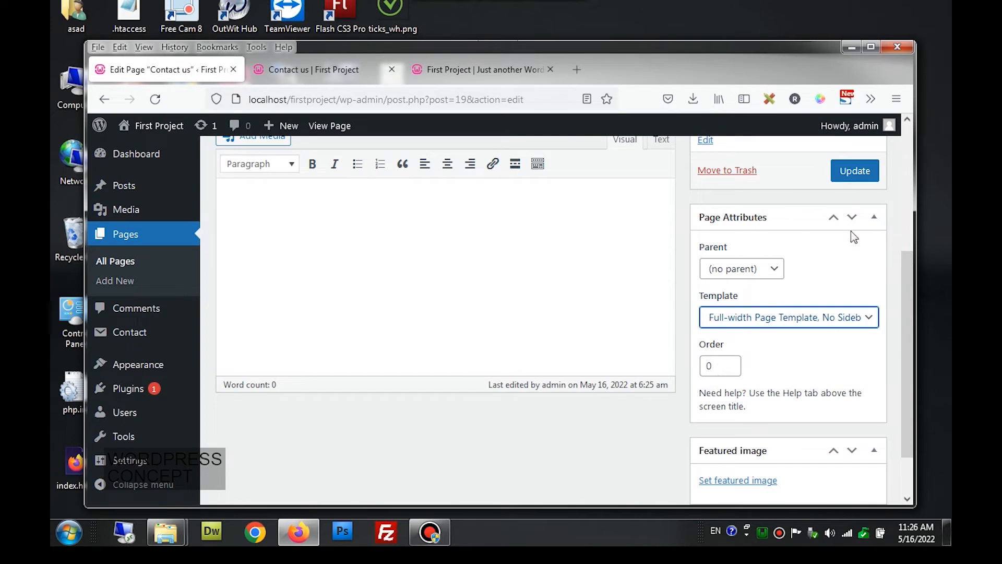
left_click(856, 171)
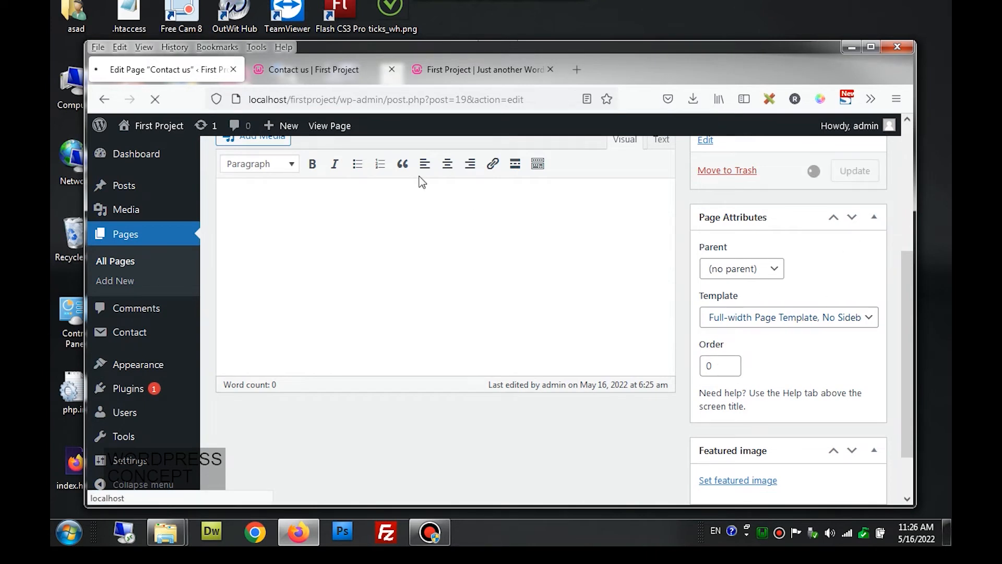
- Reload the live Contact us page to confirm the sidebar is gone, then return to the editor
left_click(333, 83)
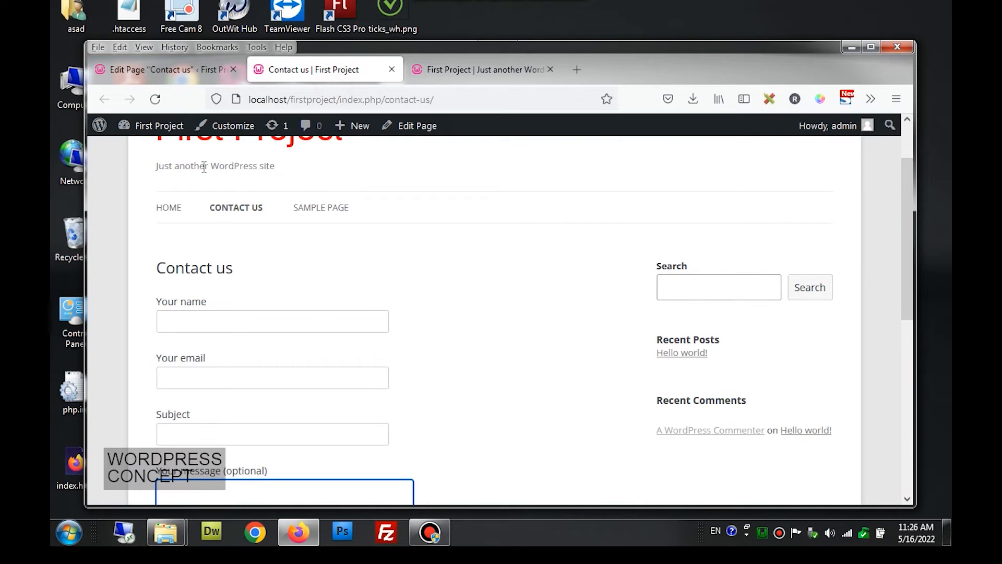
left_click(158, 108)
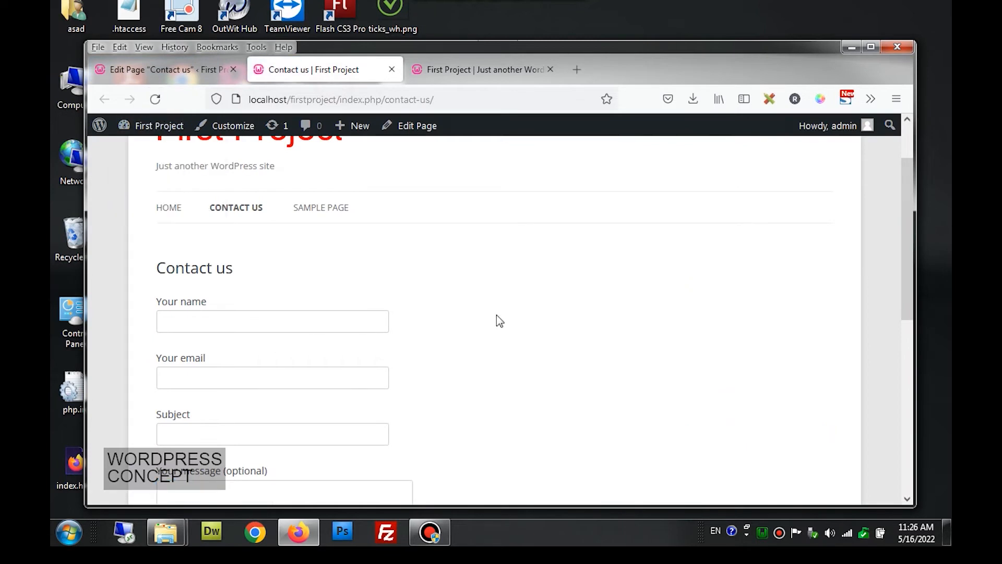
scroll(495, 319, "up", 2)
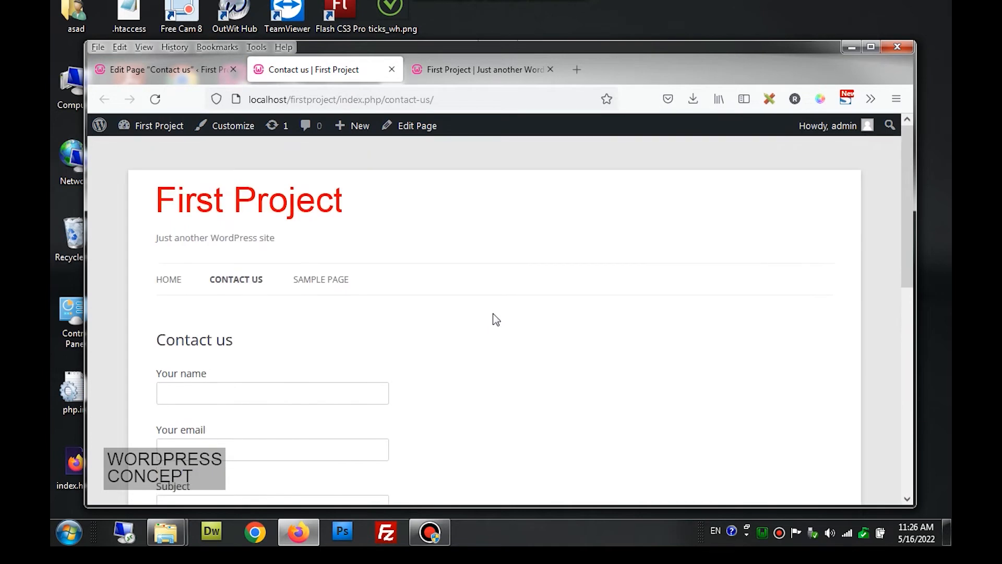
scroll(496, 319, "down", 5)
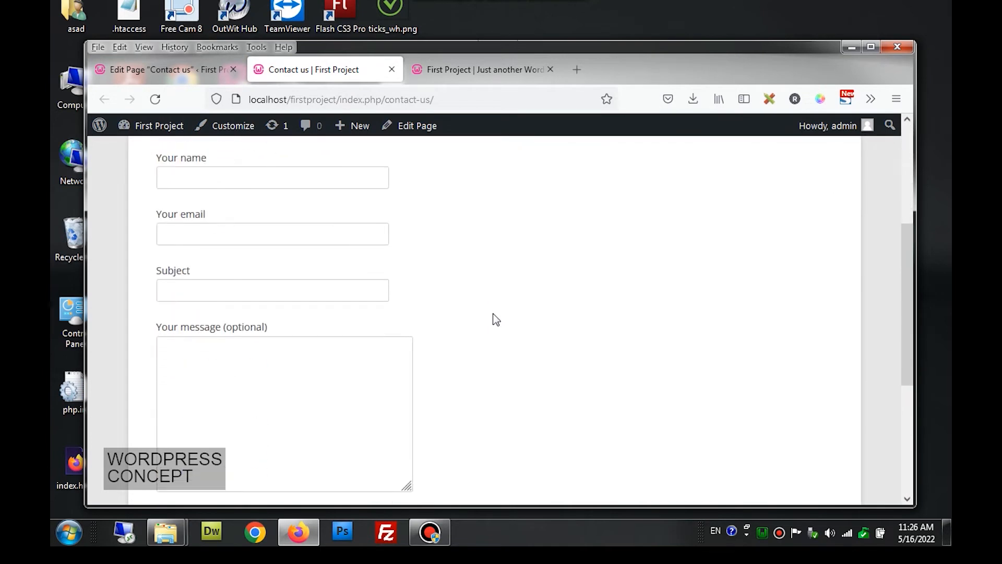
scroll(495, 320, "up", 3)
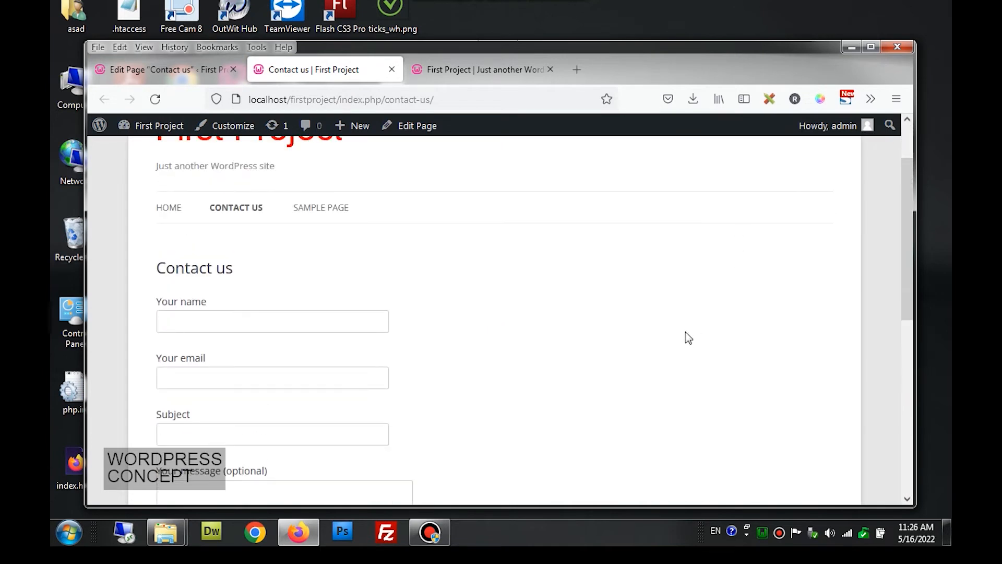
scroll(595, 320, "down", 3)
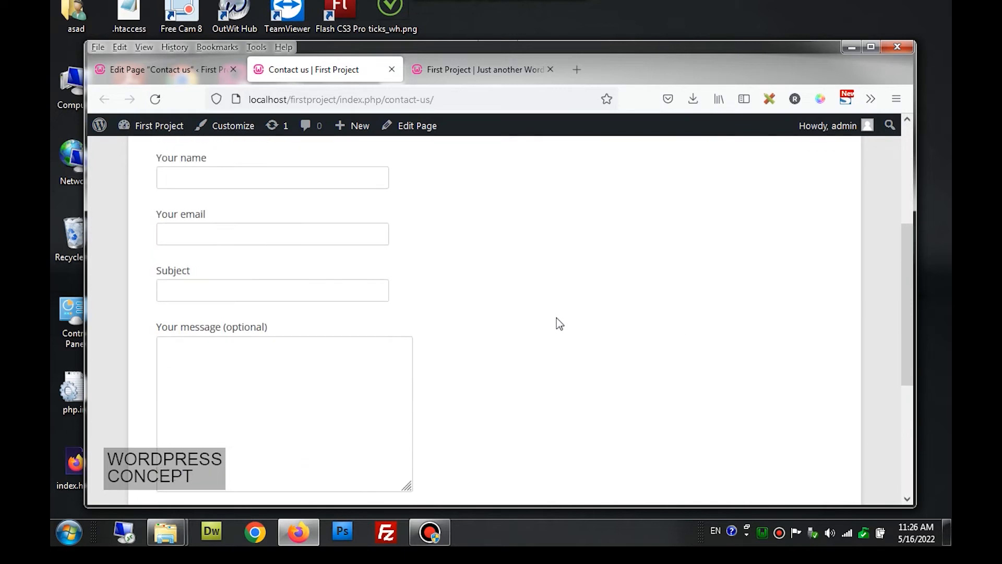
scroll(356, 369, "down", 2)
scroll(354, 365, "up", 4)
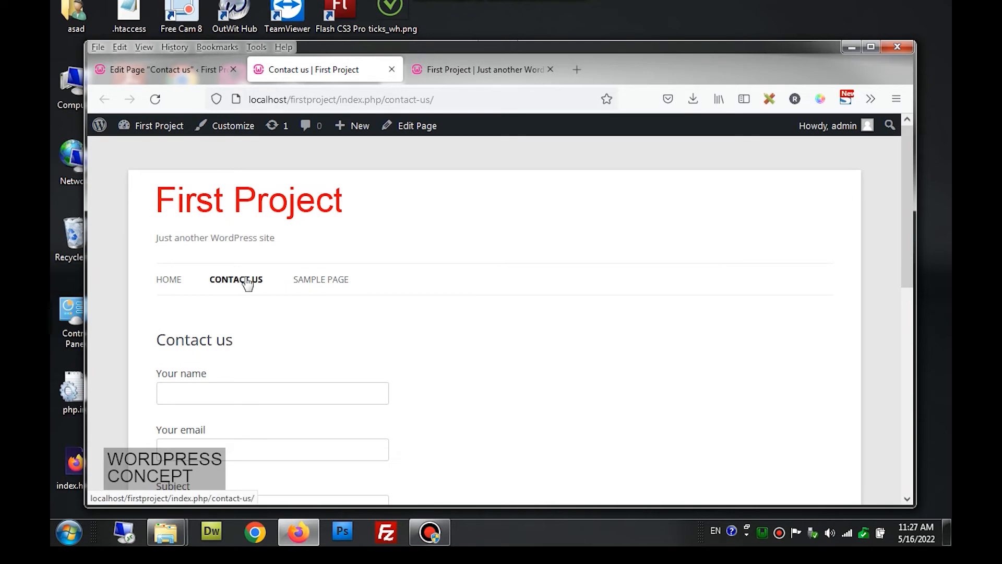
left_click(176, 70)
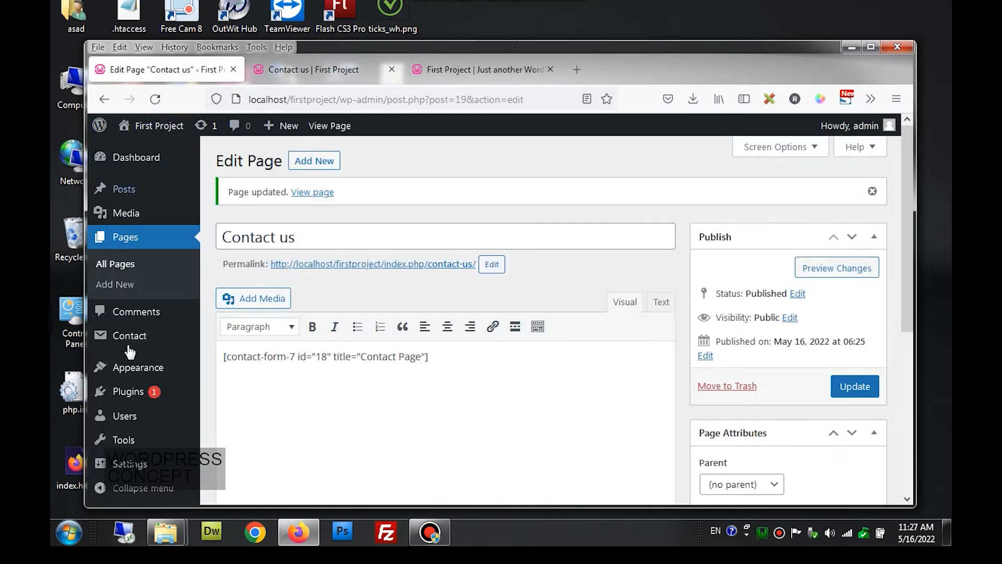
- Open Appearance > Menus and compare it with the live site's navigation links
mouse_move(146, 384)
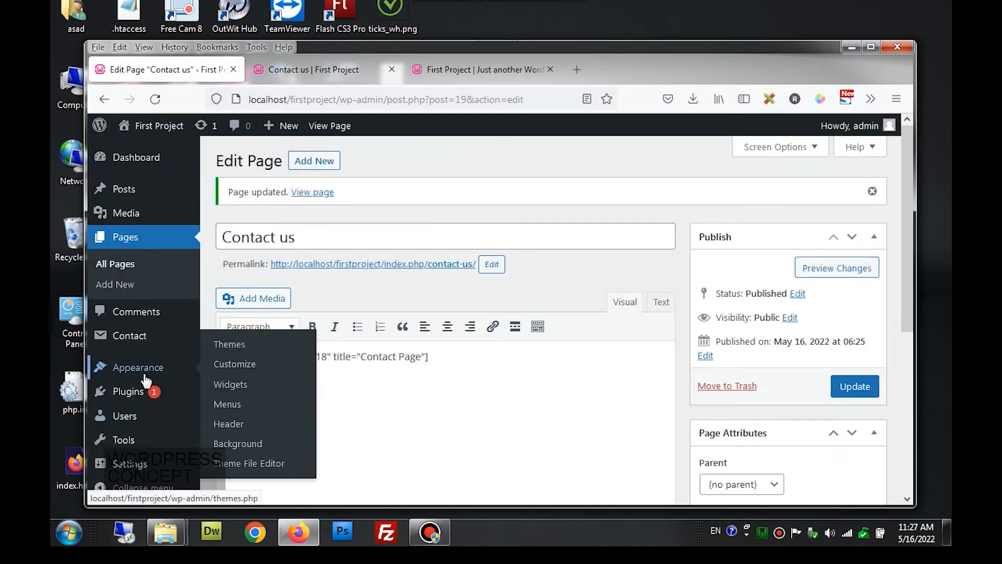
left_click(237, 413)
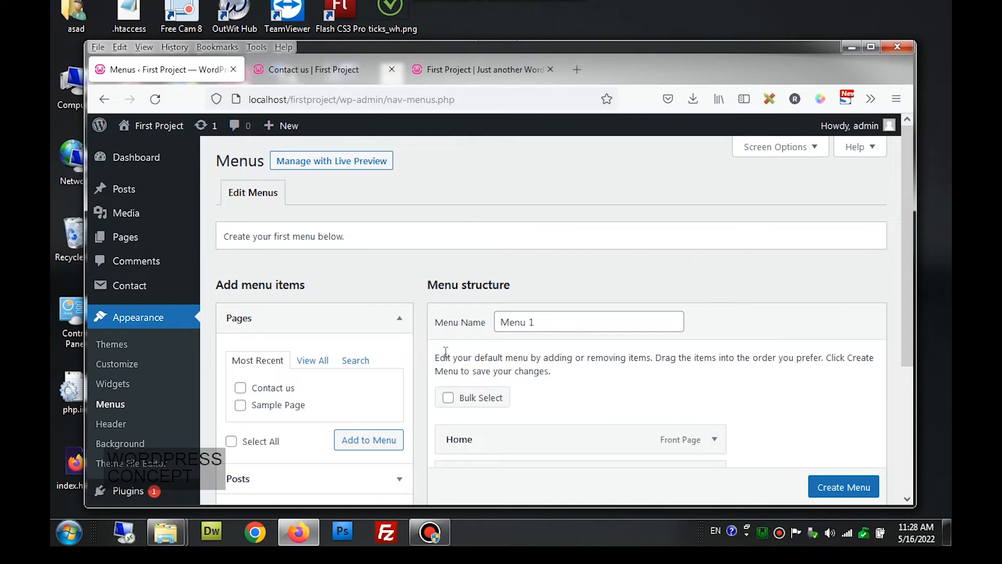
scroll(445, 352, "down", 5)
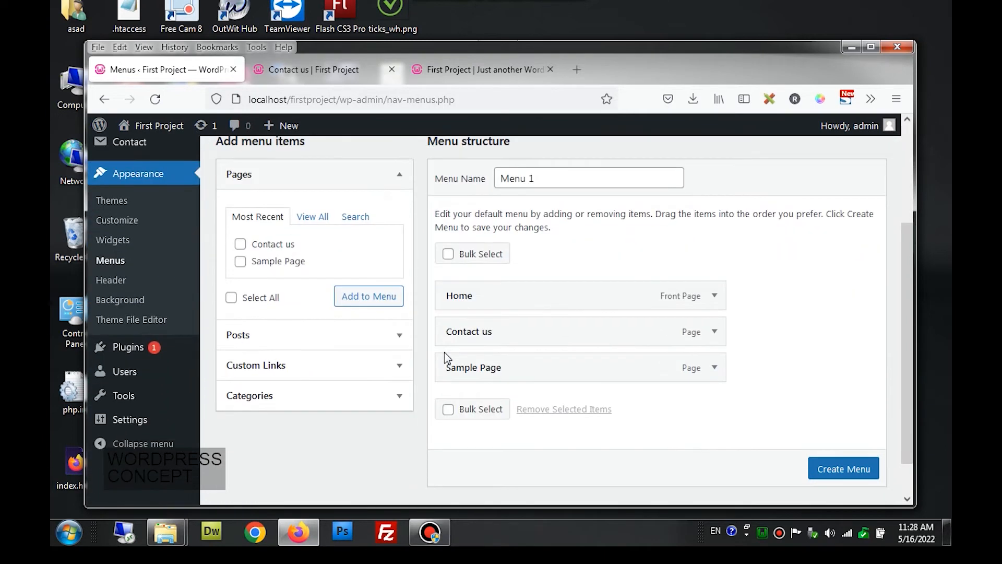
scroll(444, 357, "down", 2)
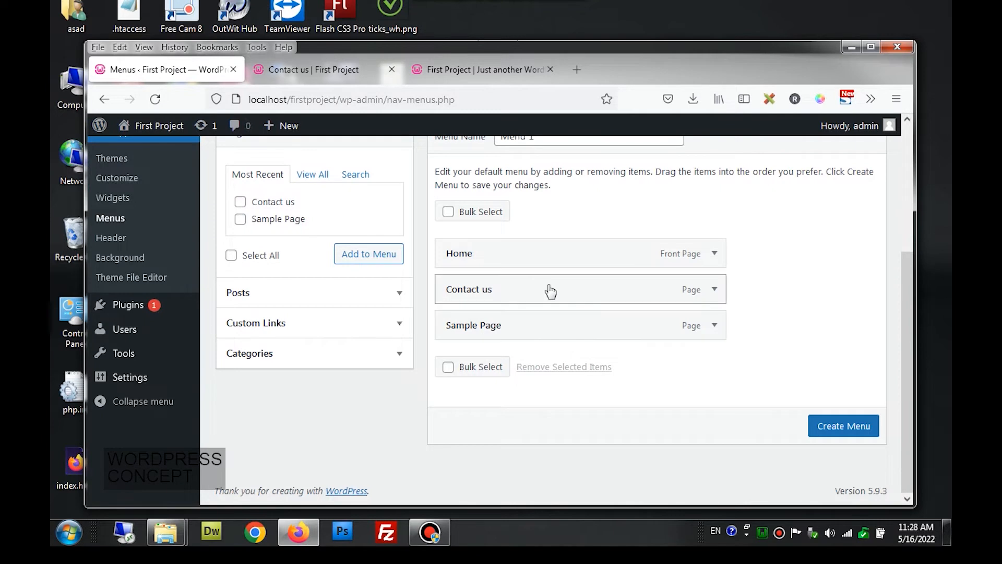
scroll(550, 291, "up", 2)
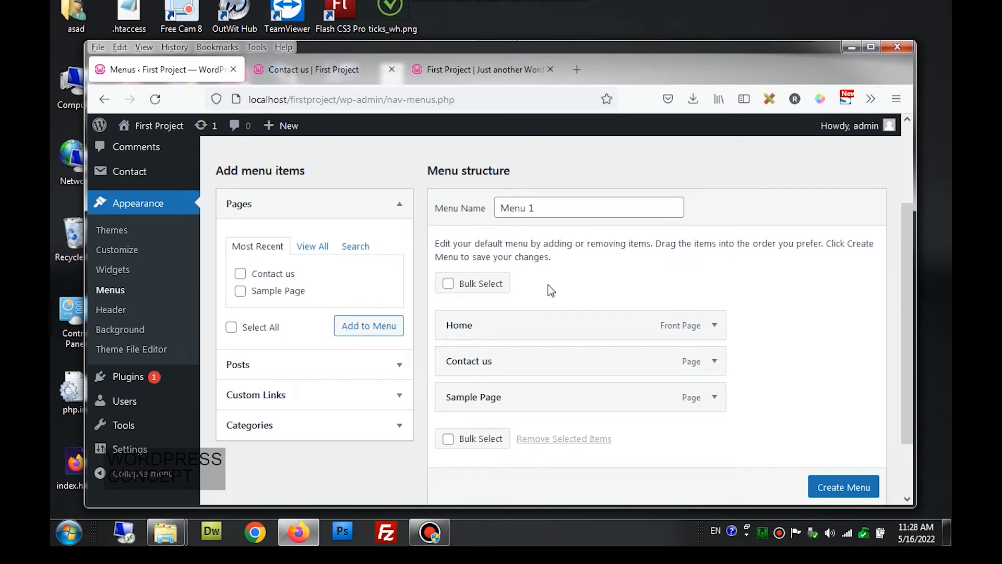
left_click(344, 78)
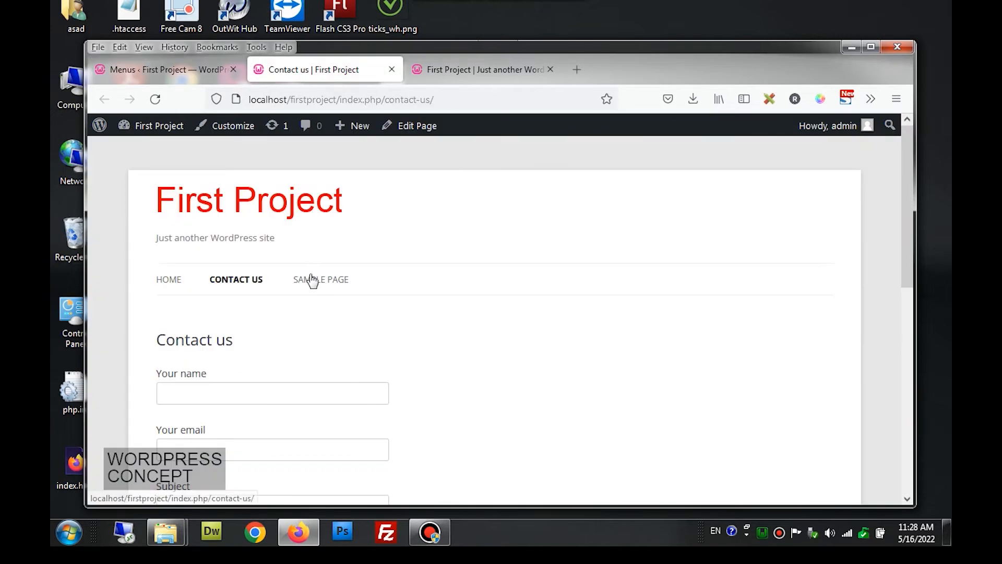
left_click(201, 78)
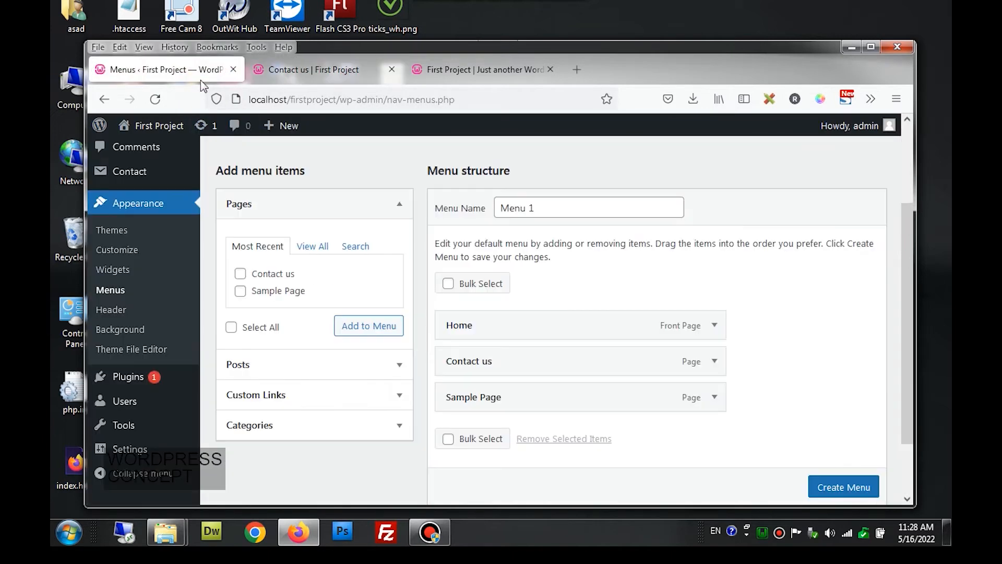
- Replace the default name Menu 1 with 'Main Menu' to create the menu
left_click_drag(554, 207, 498, 209)
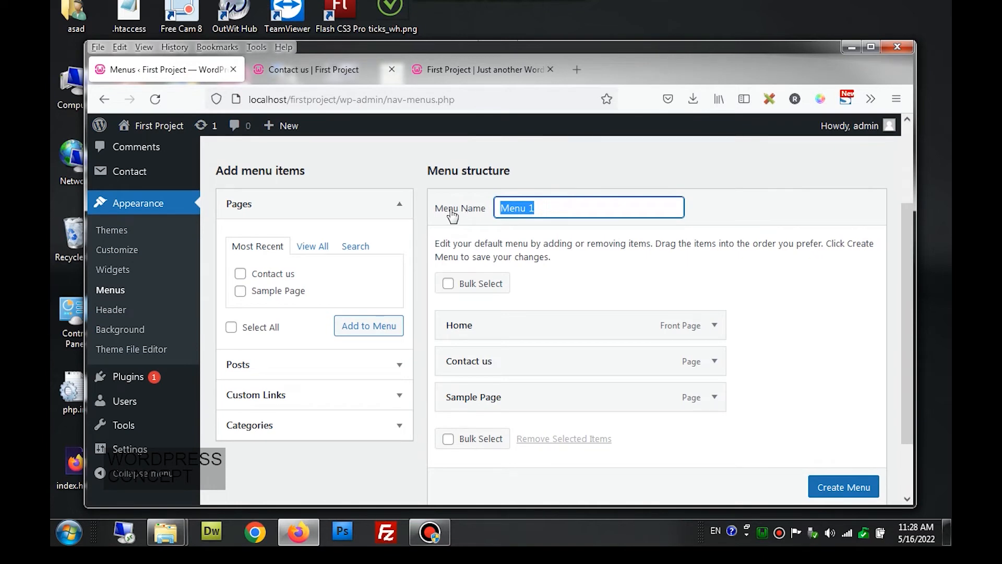
type("main menu")
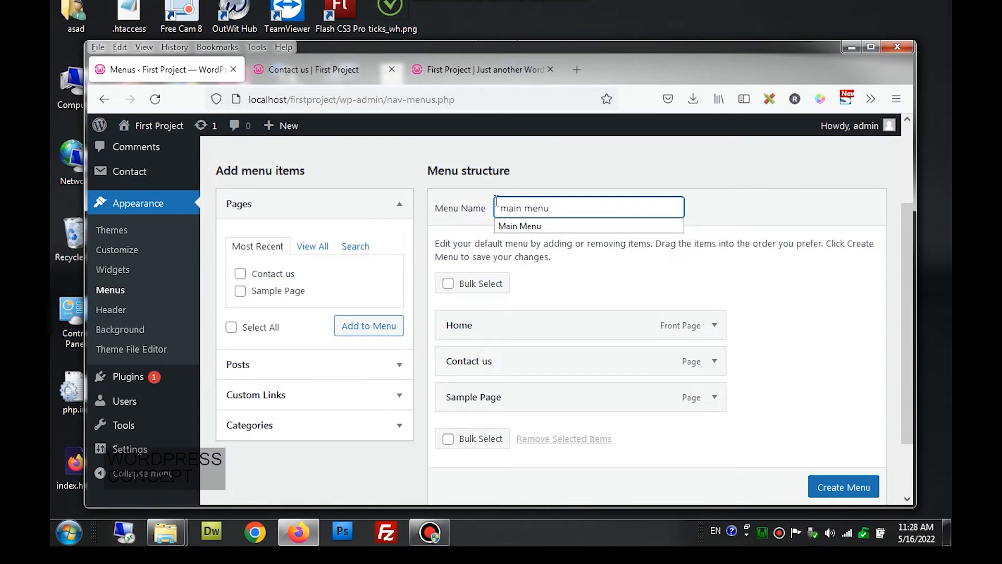
left_click(506, 227)
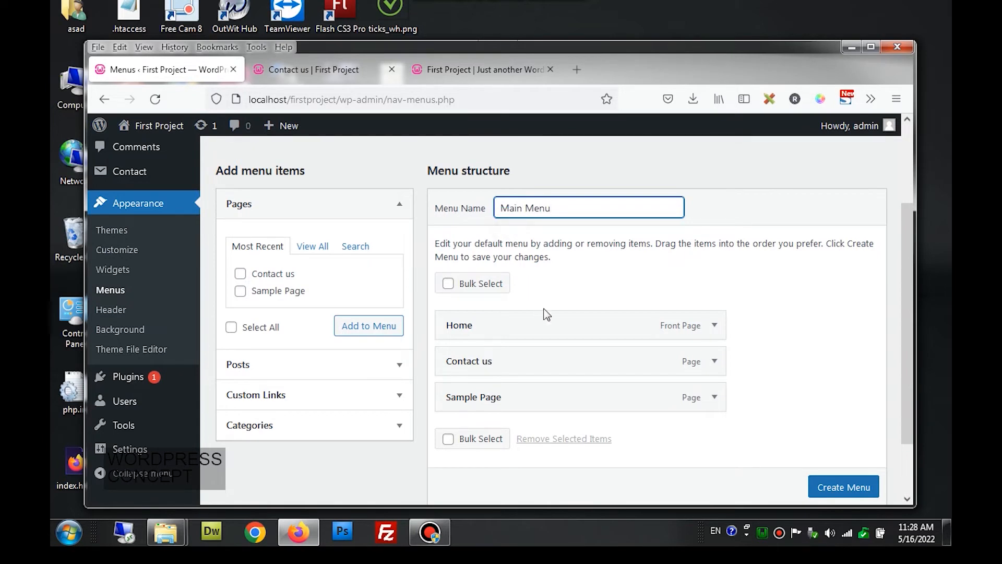
scroll(821, 487, "down", 1)
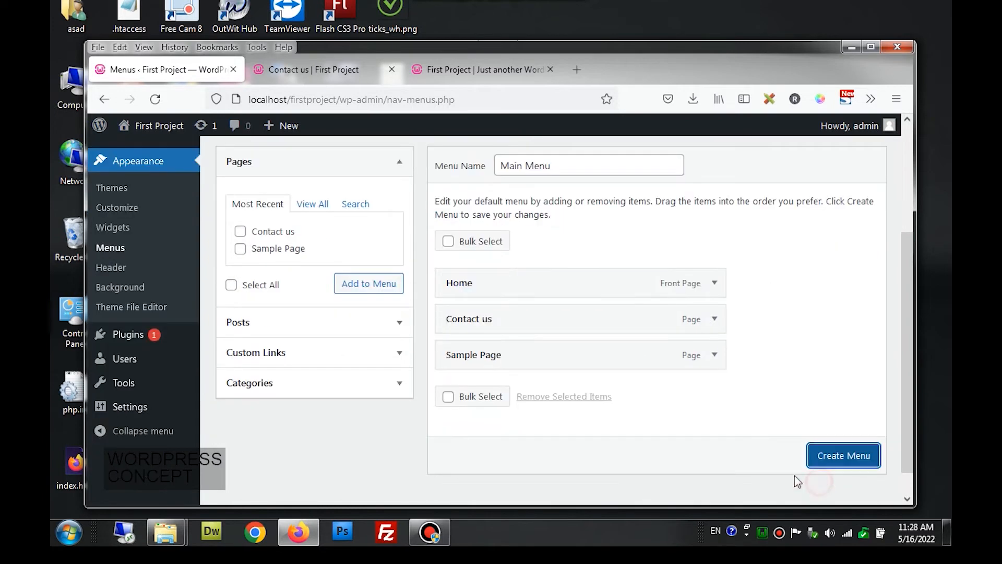
left_click(845, 457)
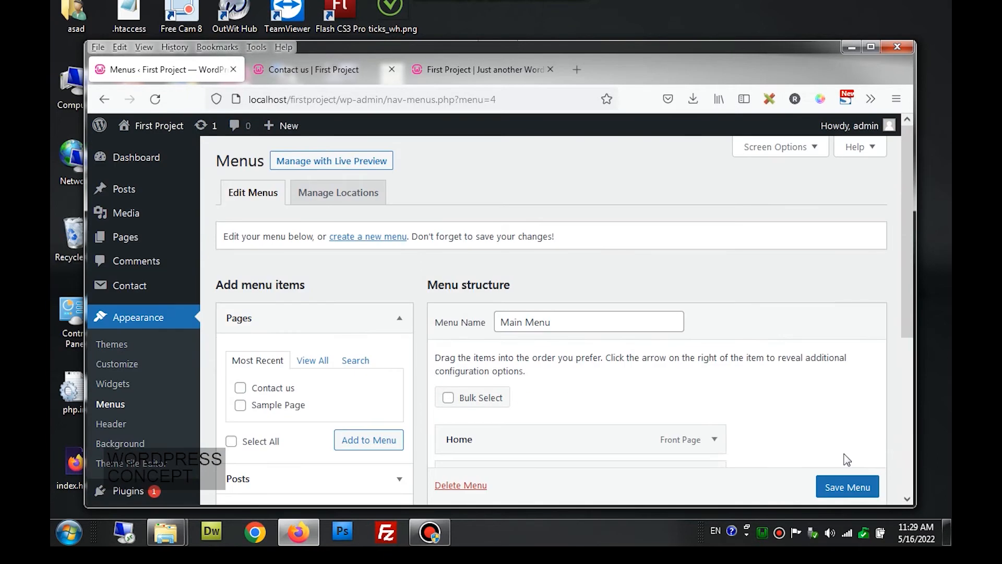
scroll(660, 369, "down", 3)
scroll(659, 368, "down", 1)
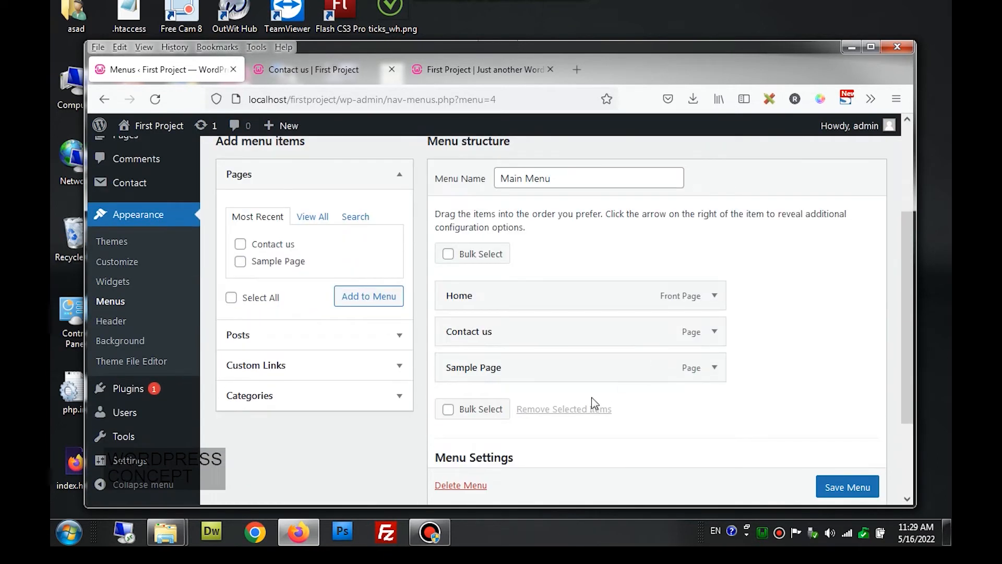
scroll(594, 403, "down", 3)
scroll(594, 403, "up", 2)
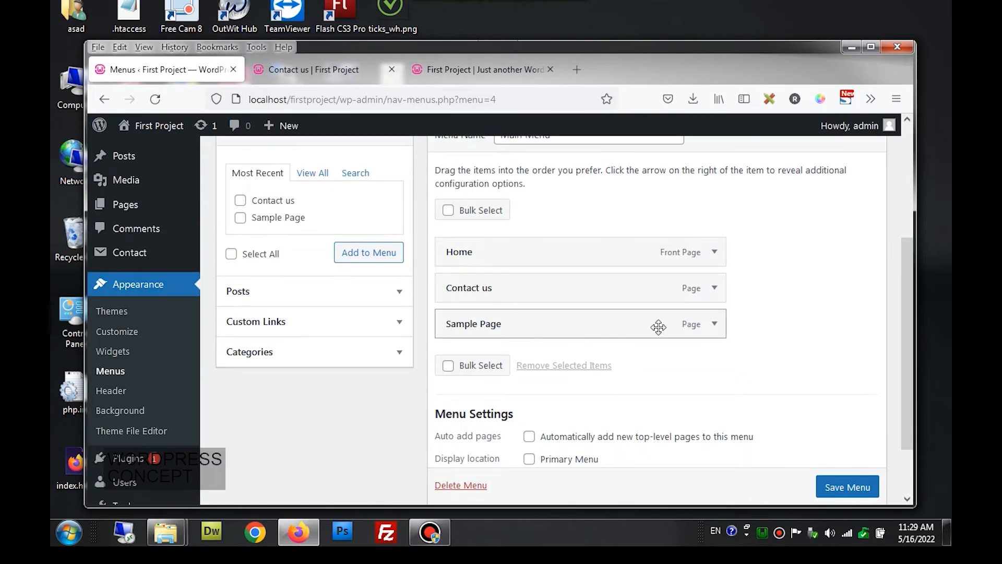
left_click(714, 324)
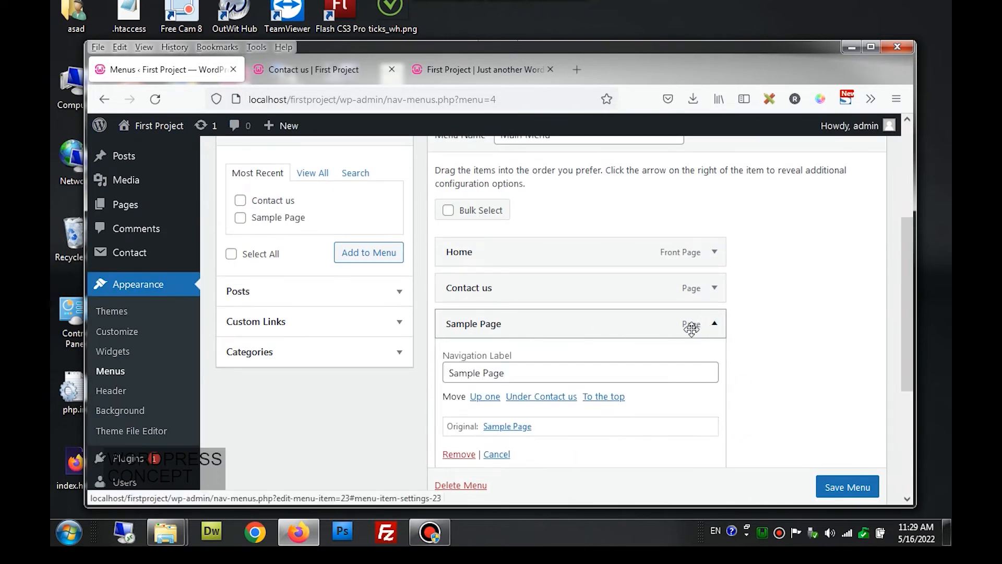
left_click(458, 455)
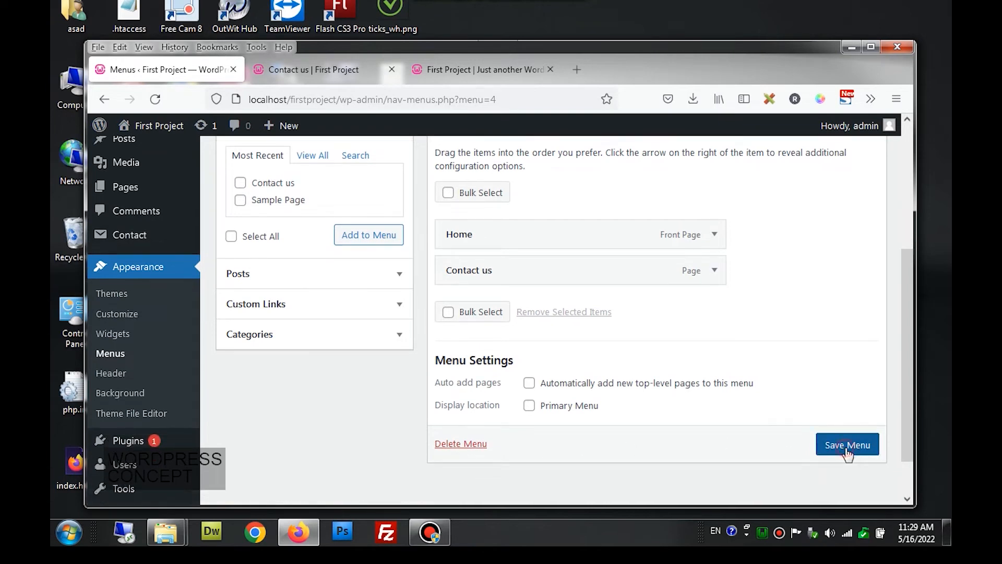
left_click(846, 454)
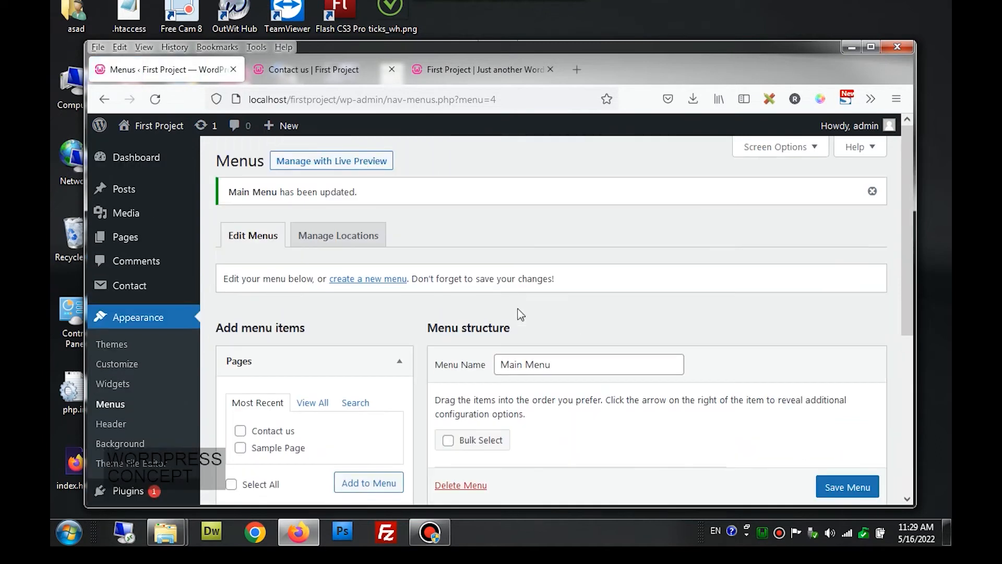
left_click(327, 78)
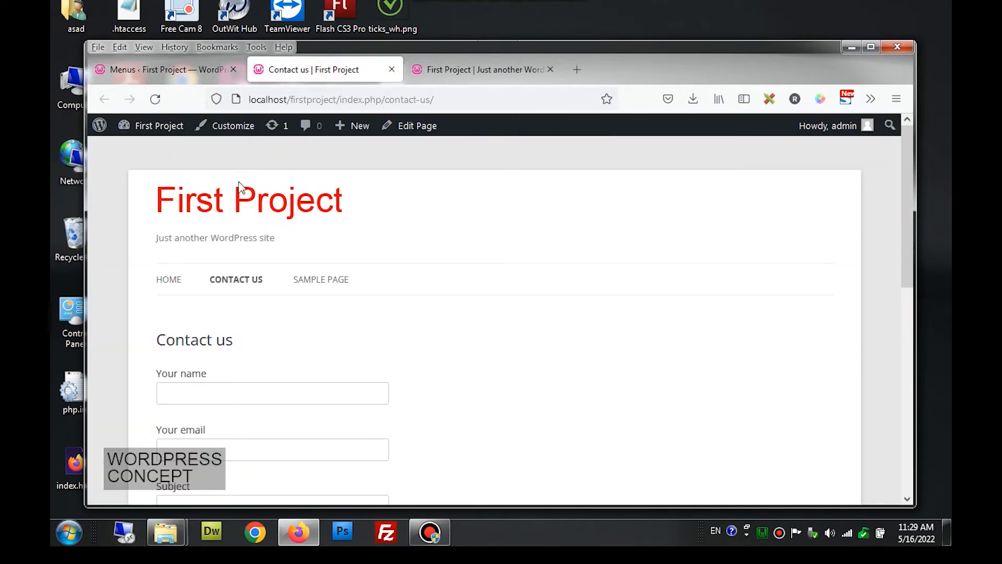
left_click(238, 204)
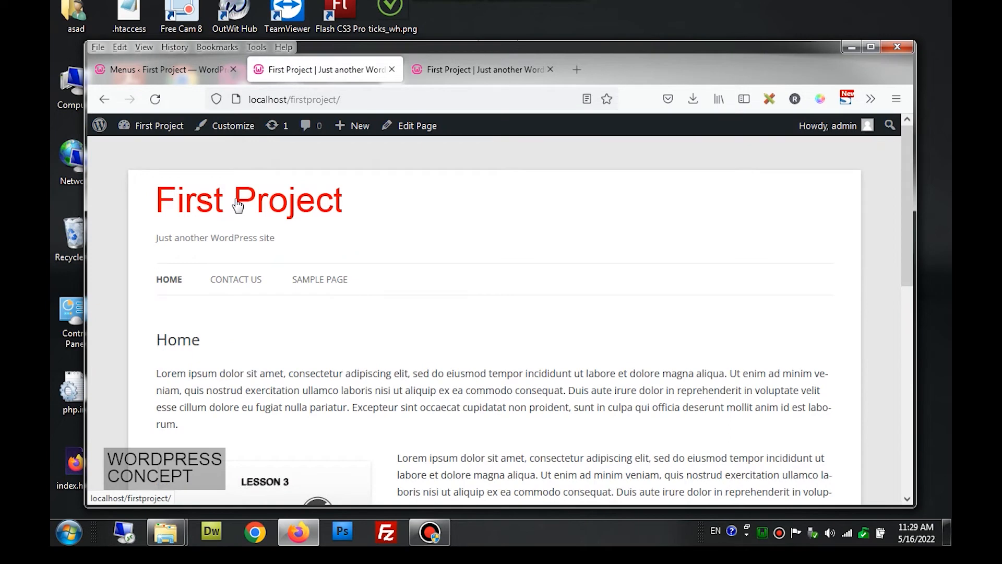
left_click(194, 80)
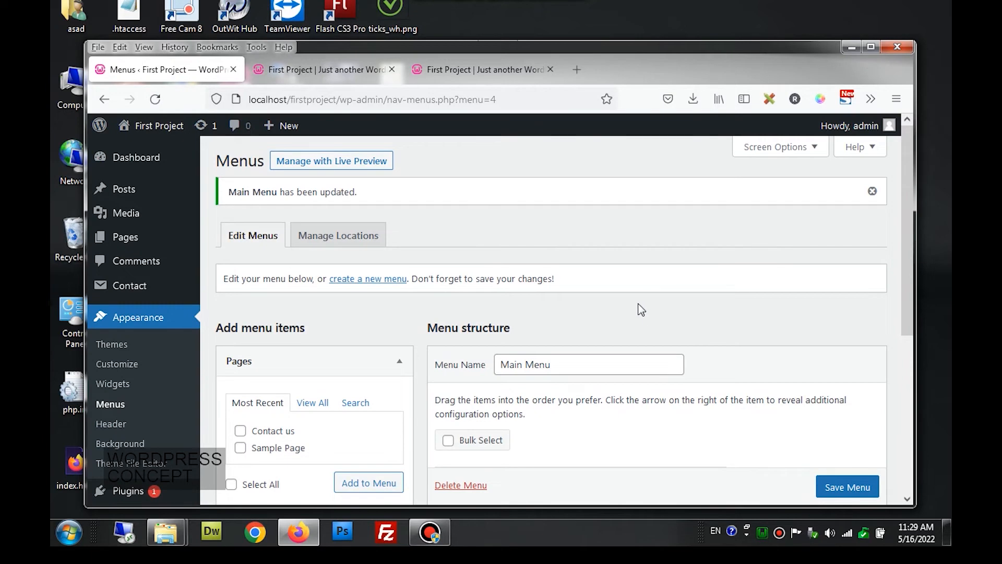
scroll(639, 309, "down", 4)
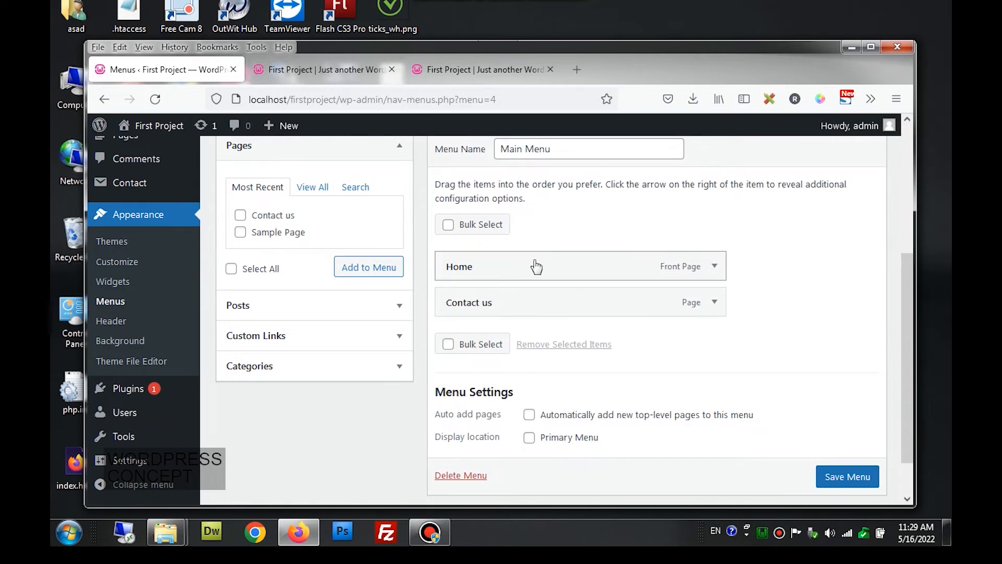
scroll(536, 267, "up", 2)
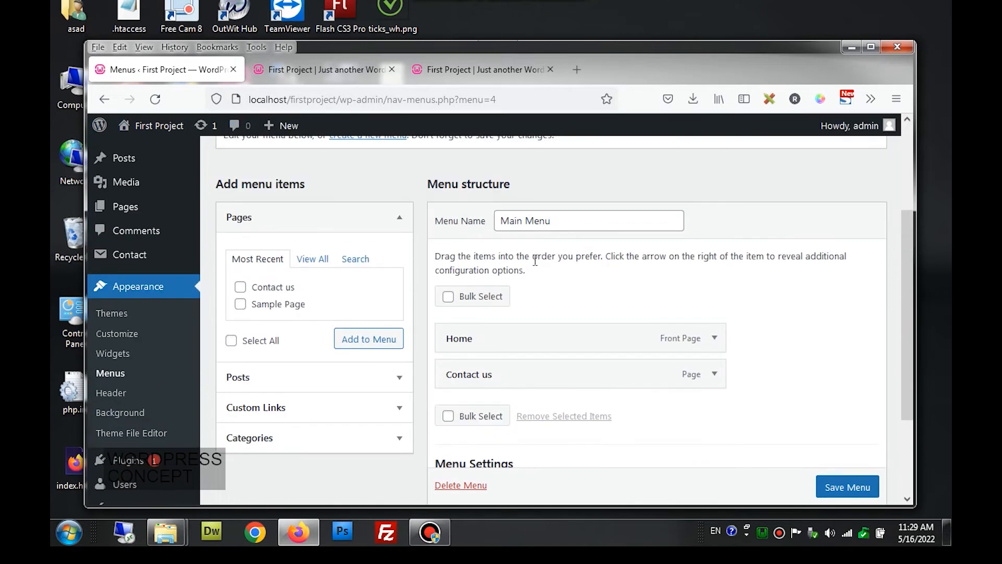
scroll(535, 260, "down", 2)
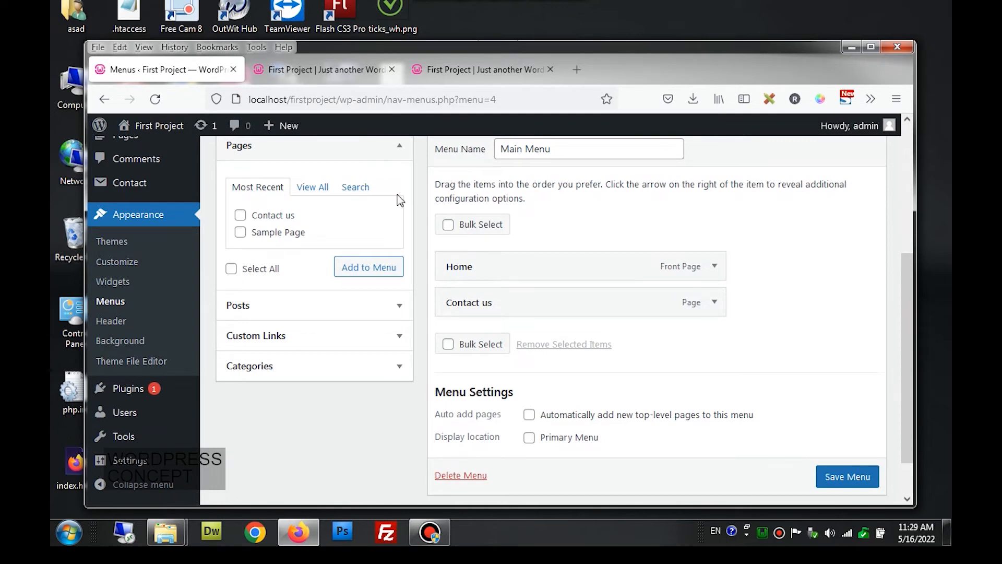
- Assign Main Menu to the Primary Menu display location and save the menu
left_click(347, 72)
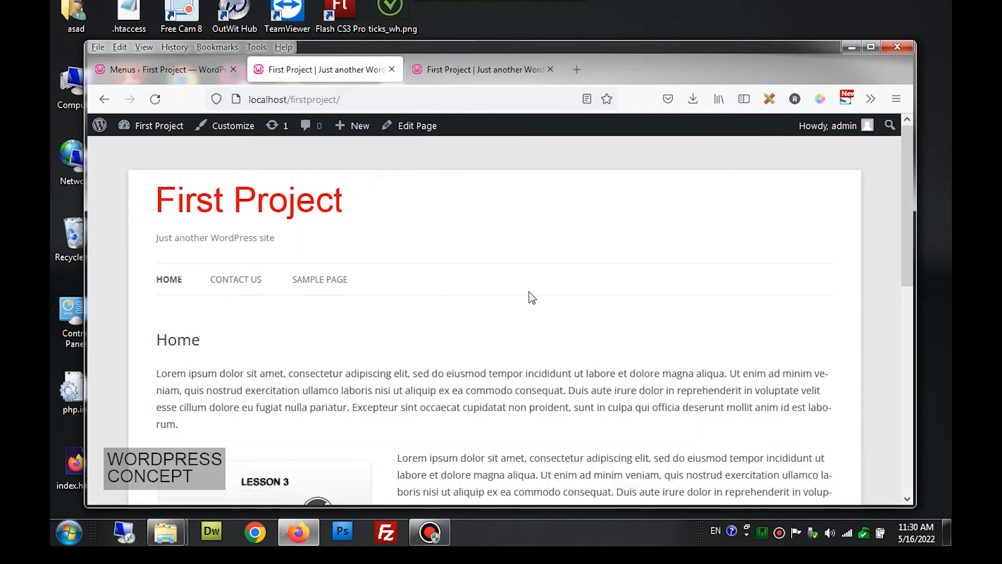
left_click(170, 72)
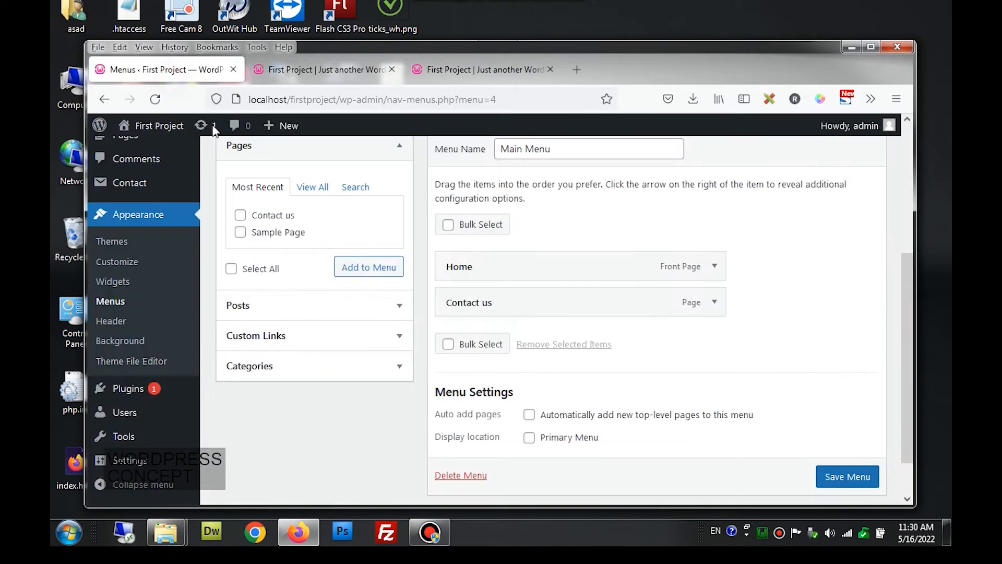
left_click(529, 438)
scroll(830, 477, "down", 1)
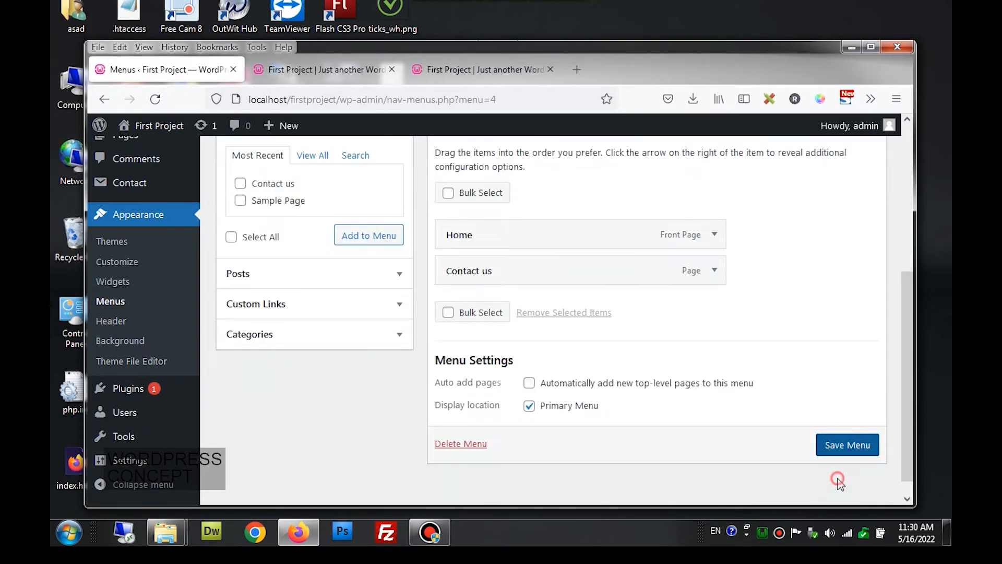
left_click(843, 449)
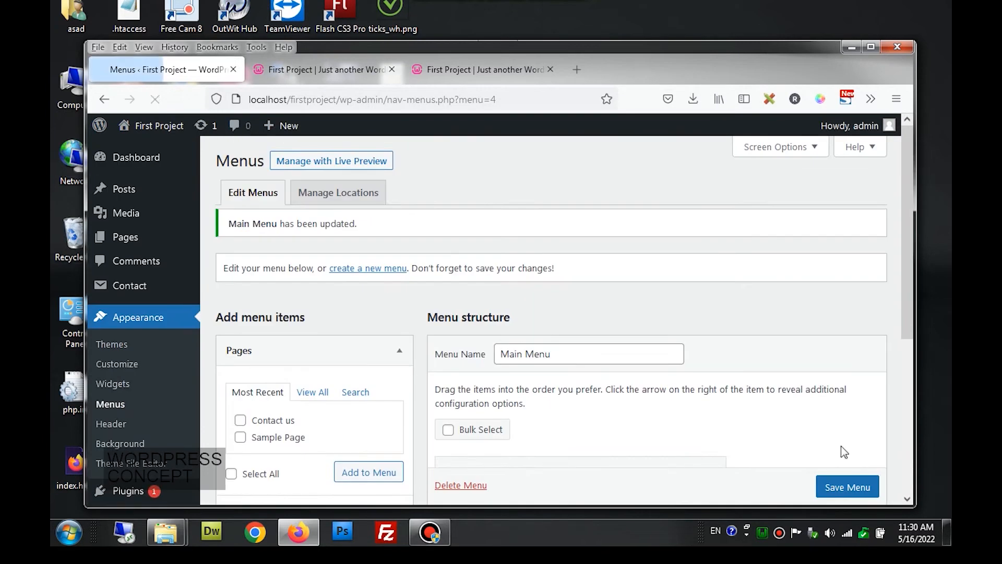
- Reload the live site and follow the new Contact us link in the navigation
left_click(325, 73)
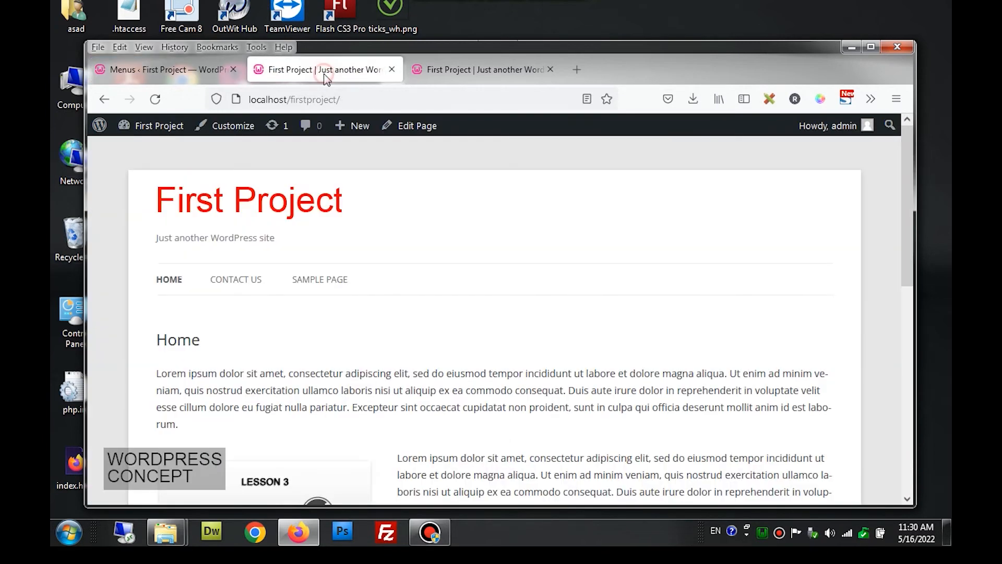
left_click(280, 208)
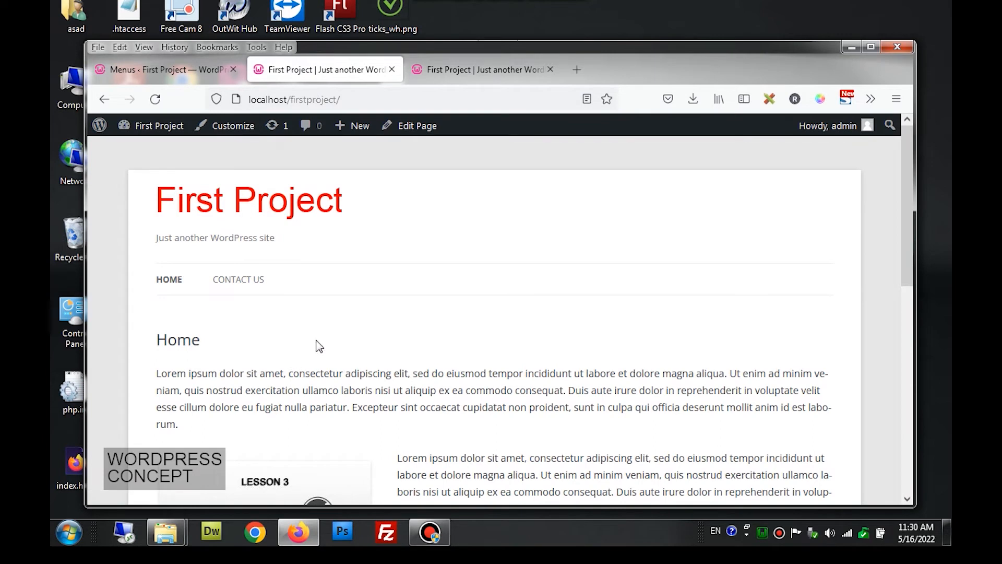
left_click(168, 287)
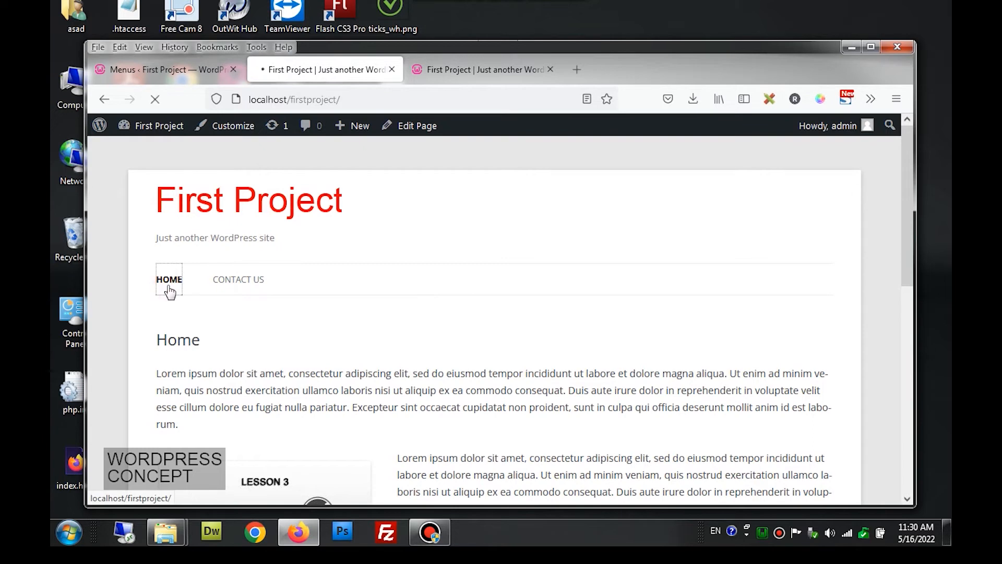
left_click(236, 285)
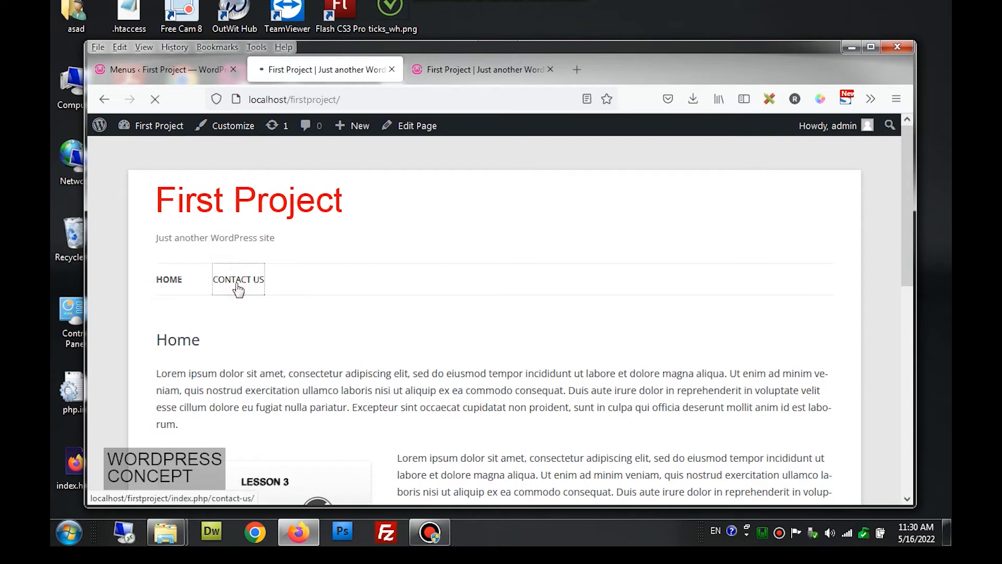
scroll(372, 321, "down", 6)
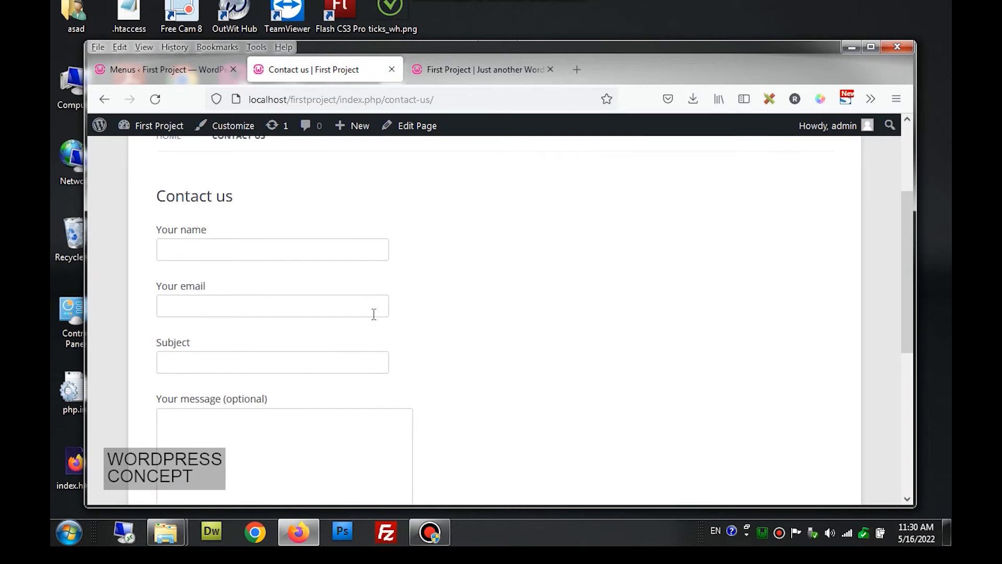
scroll(374, 313, "down", 2)
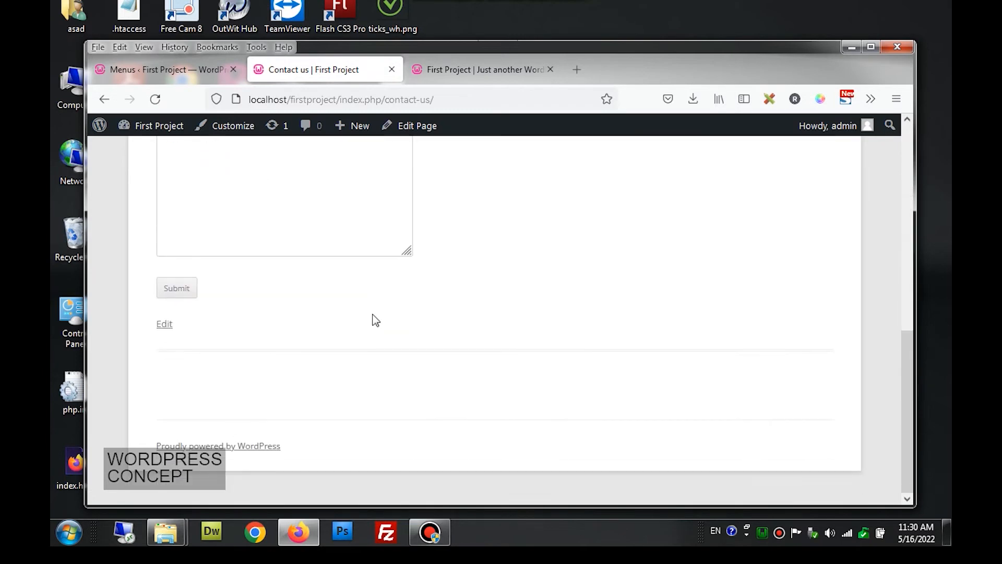
scroll(376, 319, "up", 8)
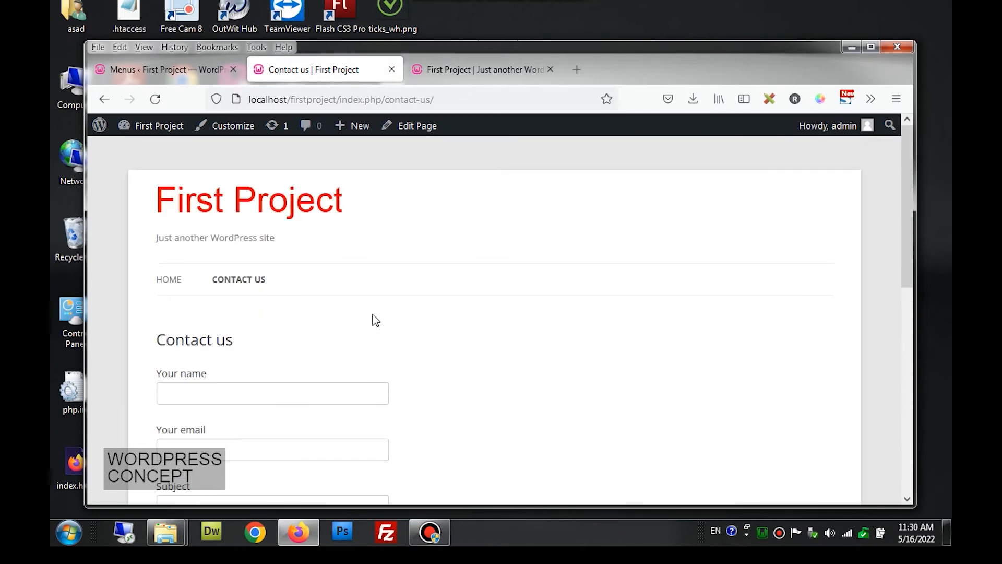
left_click(180, 69)
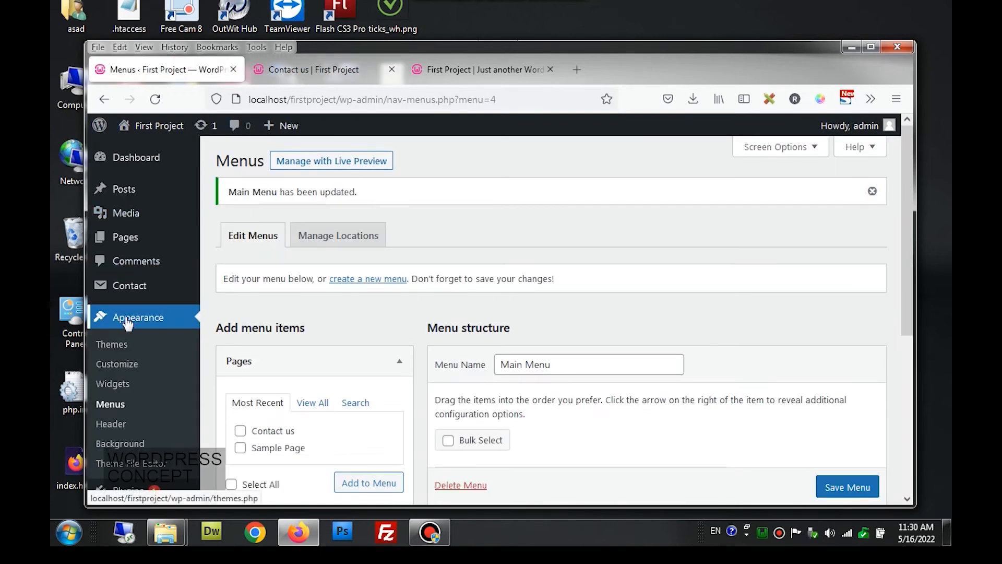
- Open the Contact Page form from the Contact Forms list for editing
left_click(145, 294)
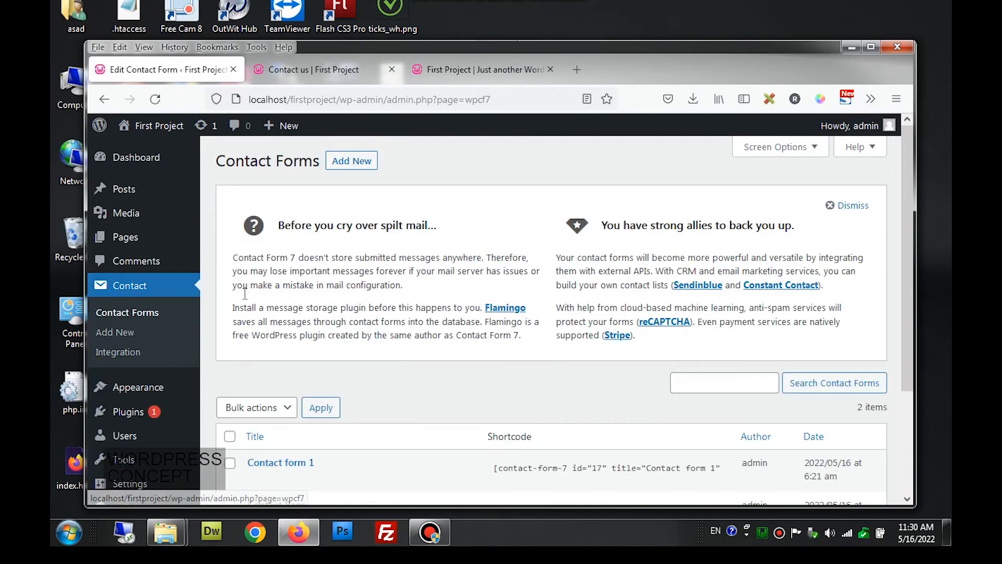
scroll(235, 323, "down", 2)
left_click(287, 434)
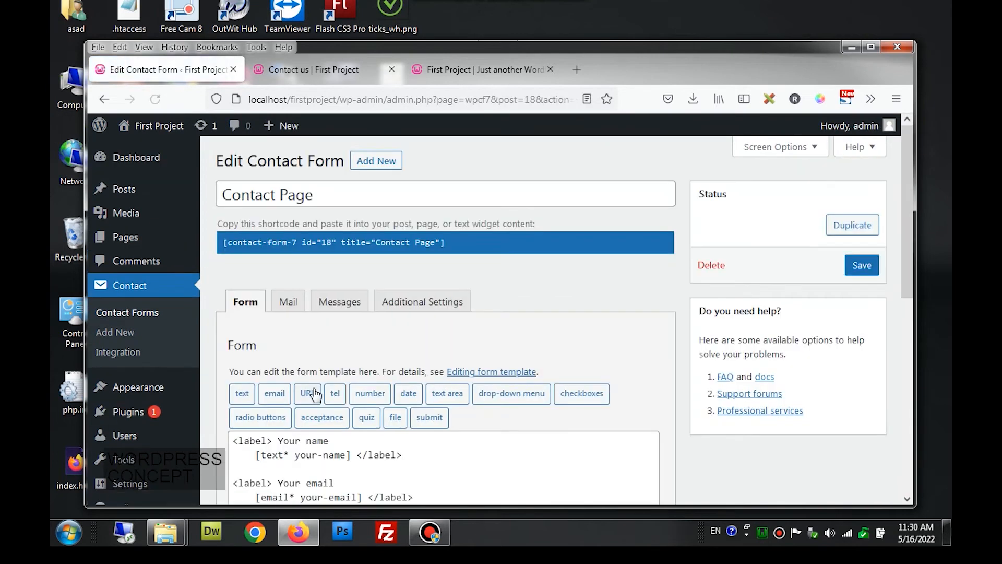
scroll(308, 391, "down", 3)
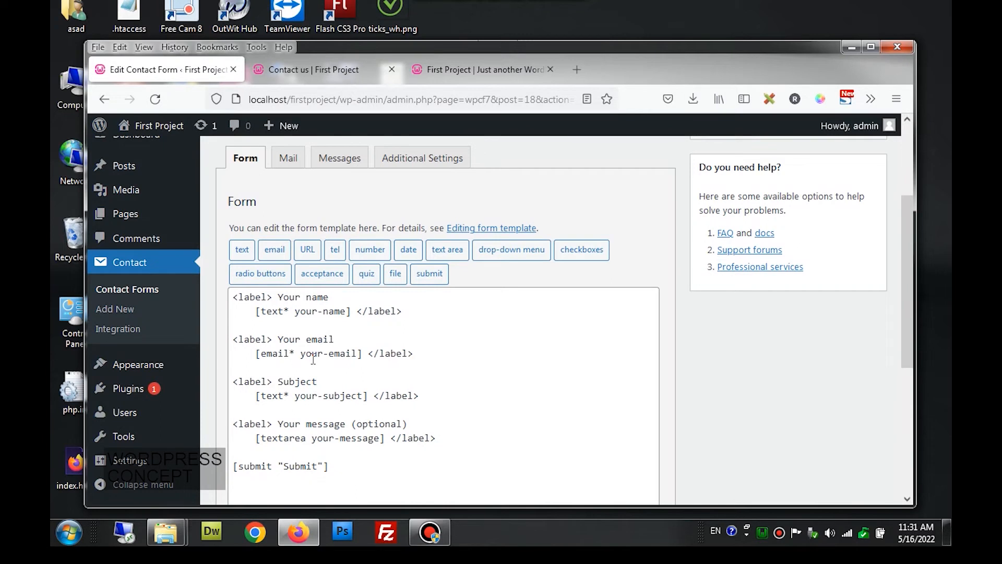
left_click(391, 311)
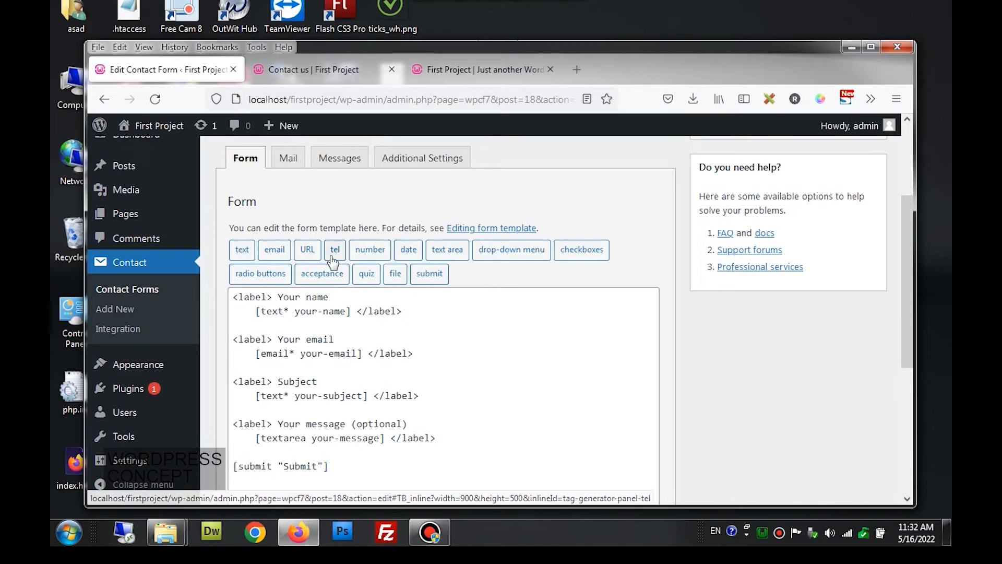
- Duplicate the Your email block below itself, relabel it 'Your Phone', and delete its email tag
left_click_drag(418, 359, 228, 339)
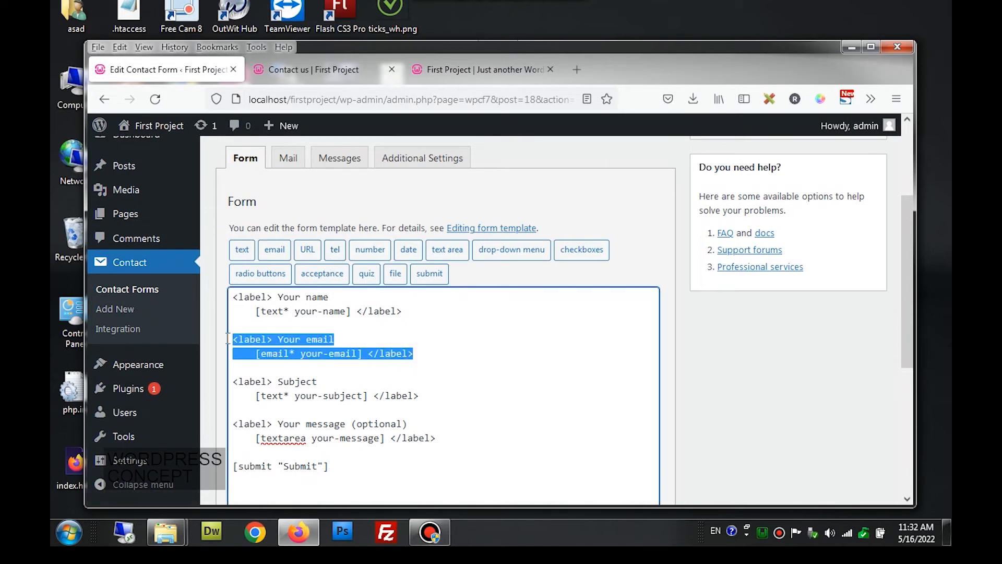
key("ctrl+c")
key("Right")
key("Return")
key("Return")
key("ctrl+v")
key("Up")
key("shift+Left")
key("shift+Left")
key("shift+Left")
key("shift+Left")
key("shift+Left")
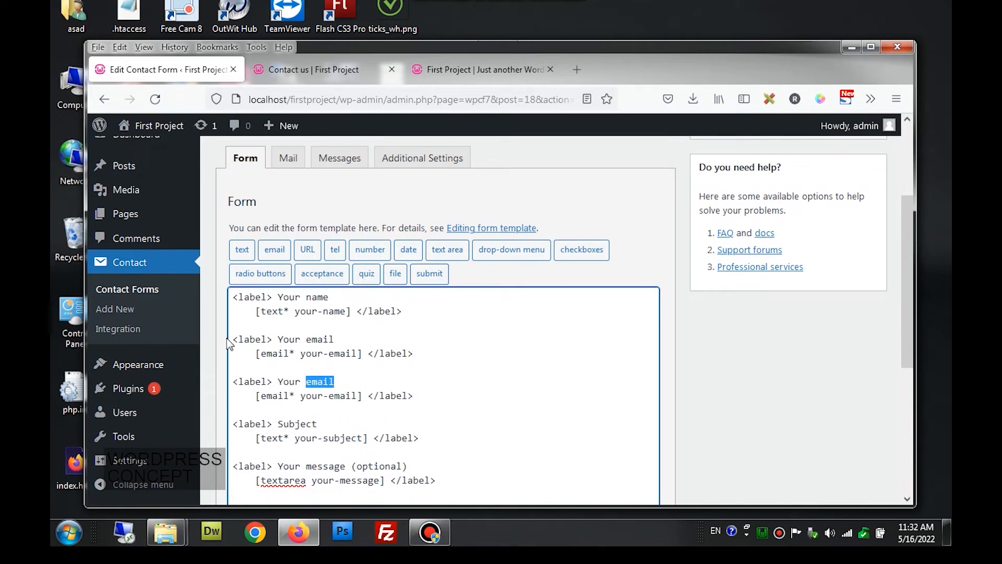
type("Phone")
left_click_drag(366, 393, 258, 393)
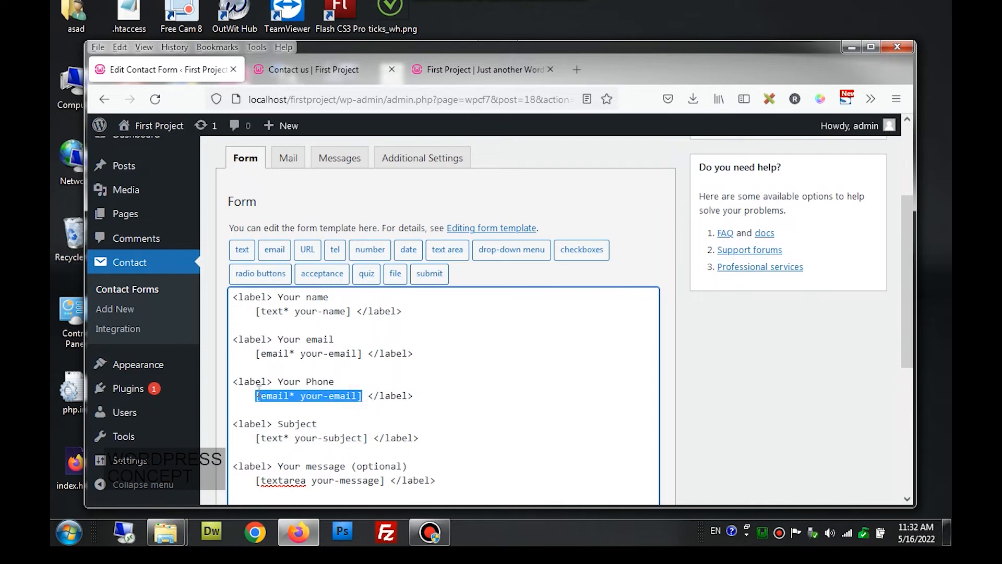
key("BackSpace")
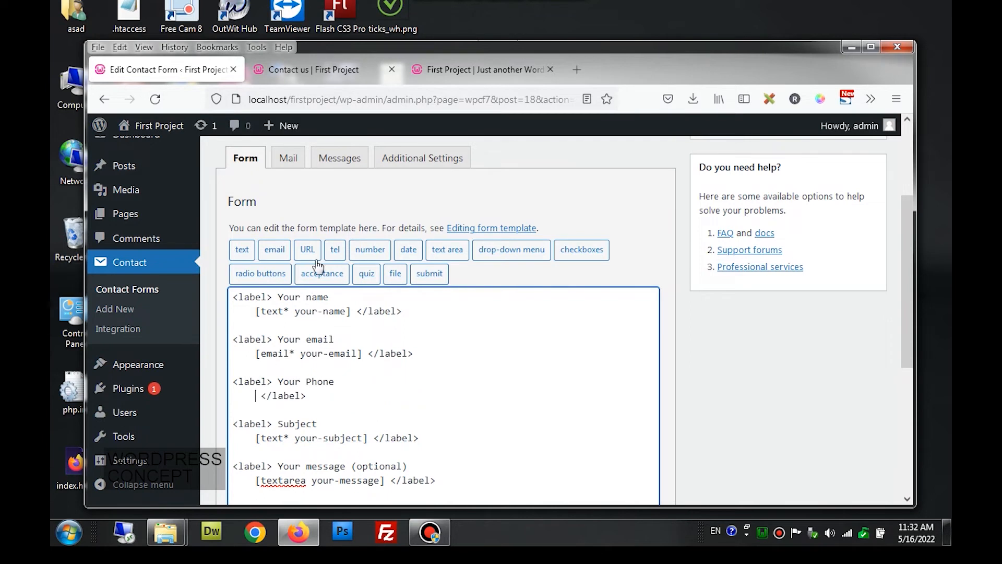
- Set up a required telephone tag named phone in the tel tag generator
left_click(336, 256)
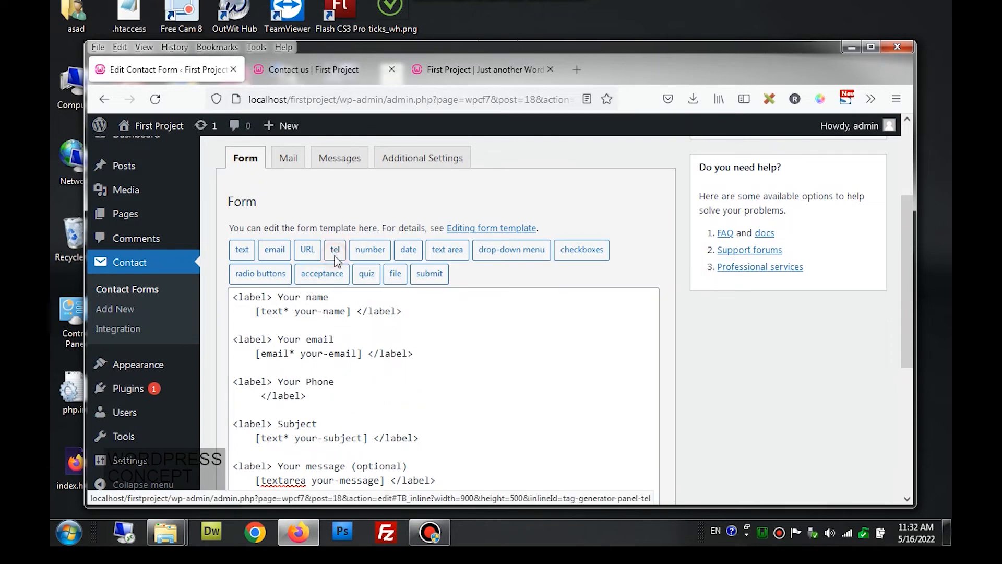
left_click_drag(444, 225, 385, 225)
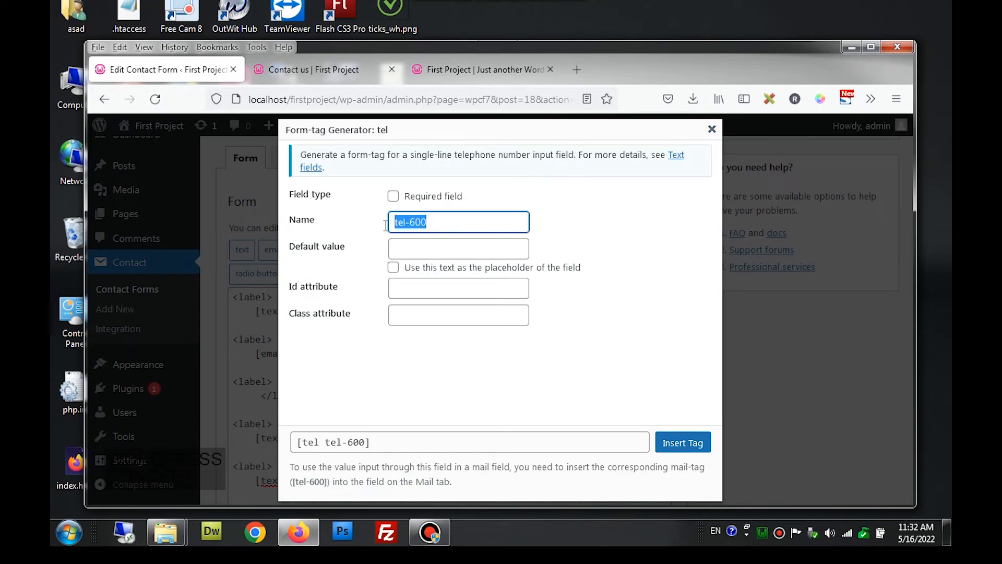
type("phone")
key("BackSpace")
key("BackSpace")
key("BackSpace")
key("BackSpace")
type("hone")
left_click(393, 196)
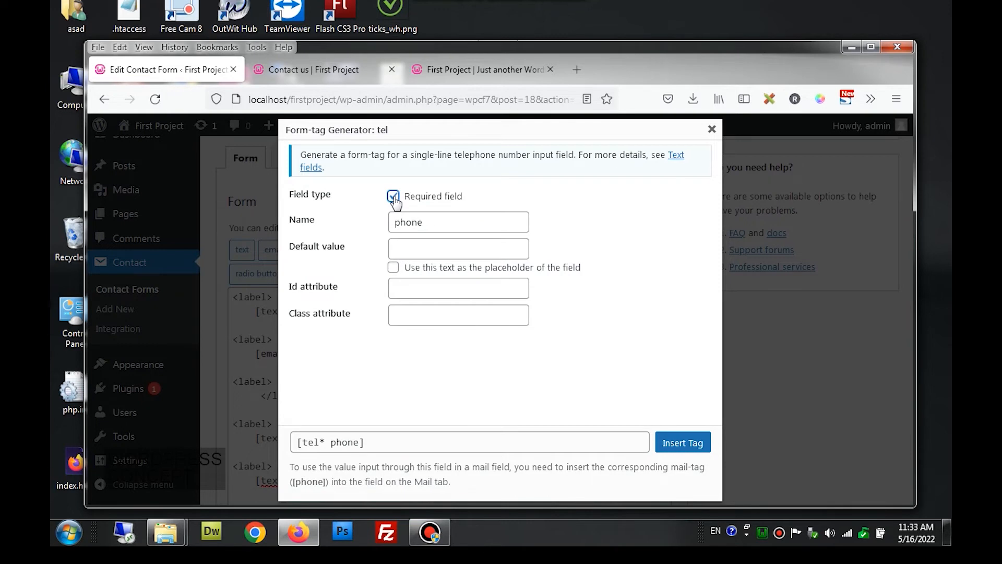
- Look at the Your email field on the live Contact us page
left_click(341, 70)
scroll(343, 359, "down", 3)
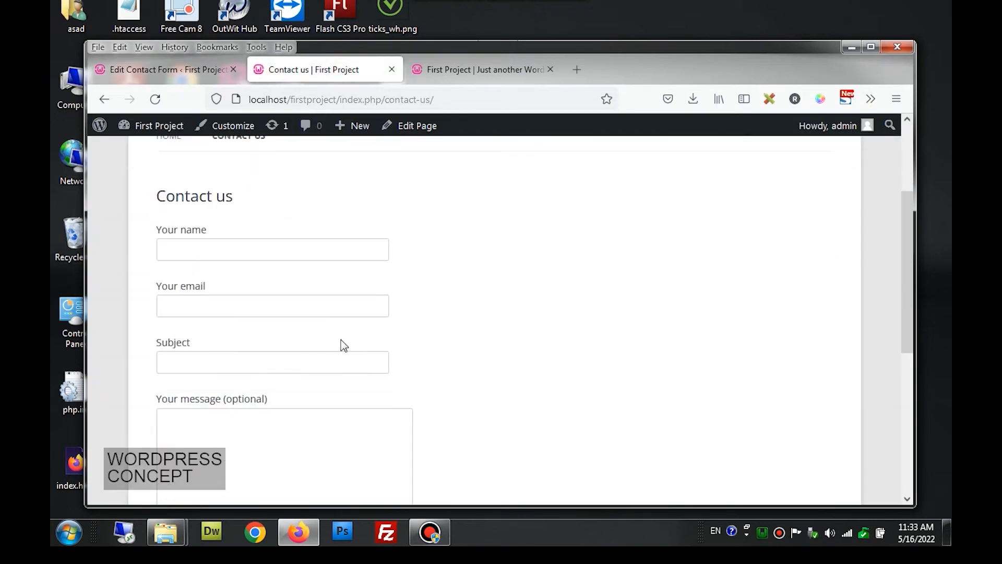
scroll(342, 345, "down", 2)
left_click(245, 233)
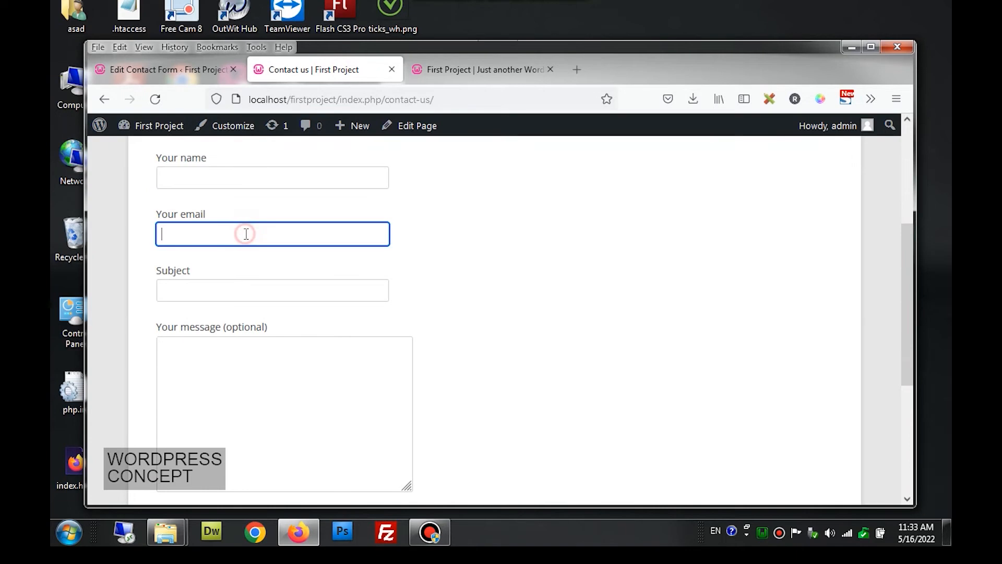
- Insert the [tel* phone] tag under the Your Phone label and save the form
left_click(200, 77)
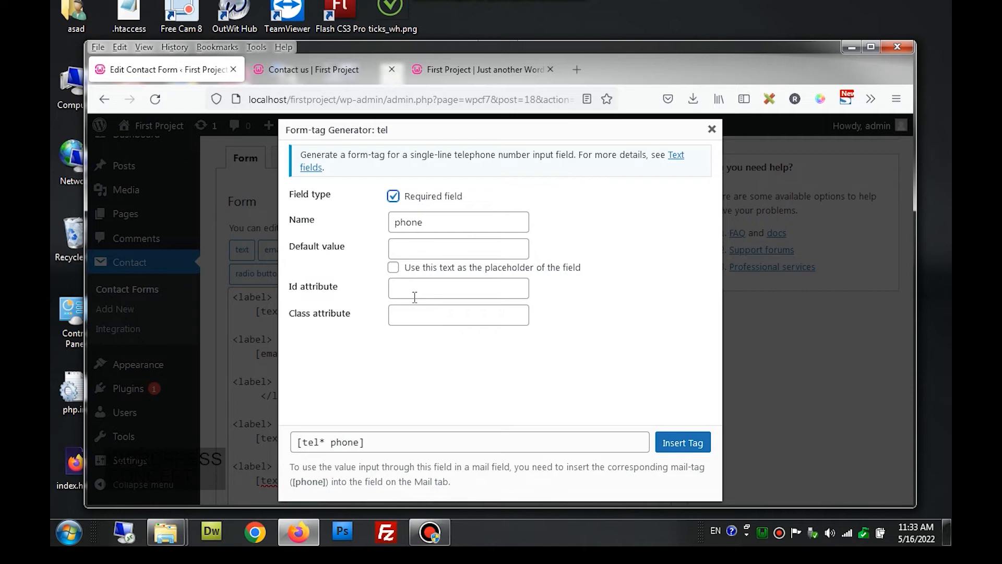
left_click(406, 441)
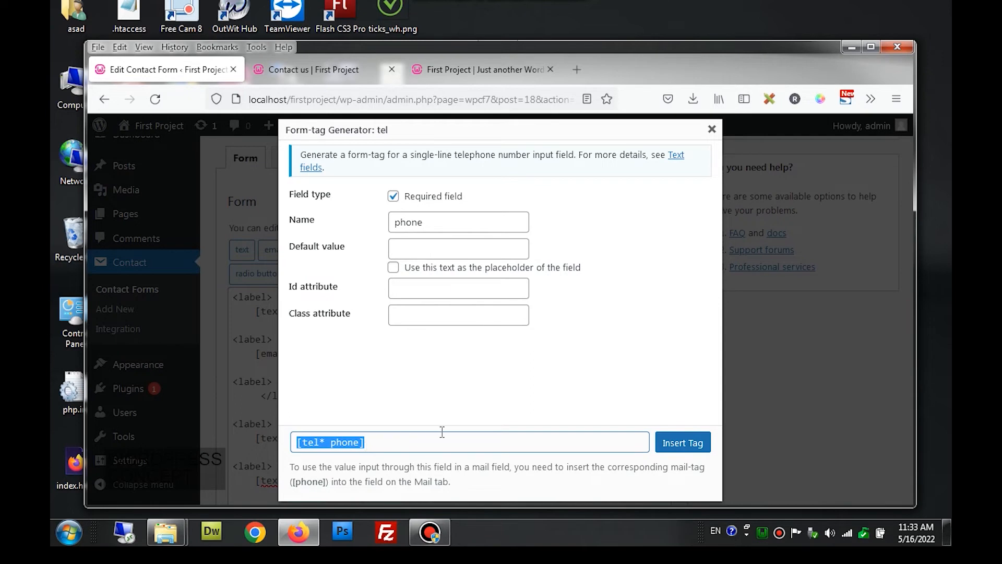
left_click(683, 443)
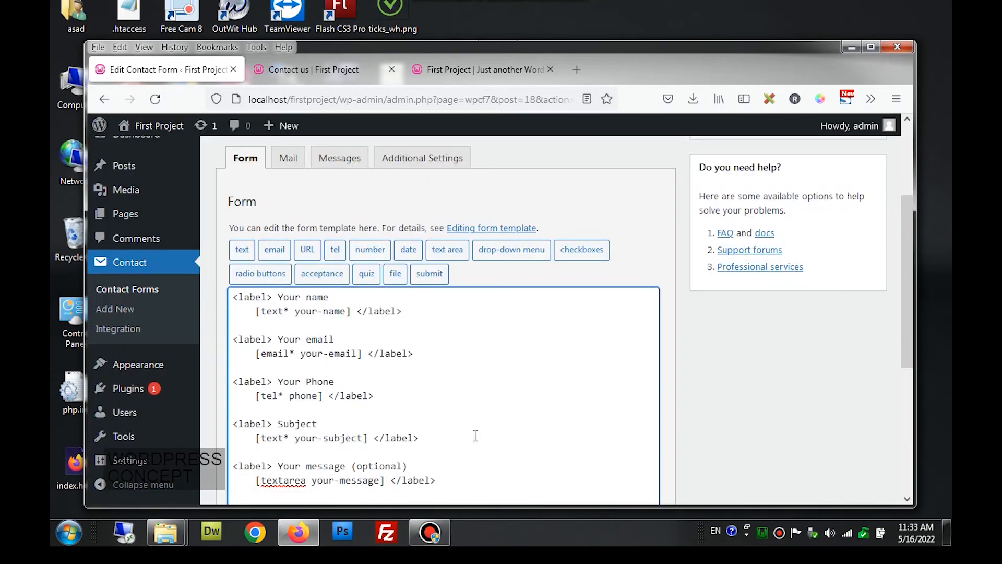
left_click(255, 396)
left_click_drag(264, 397, 318, 397)
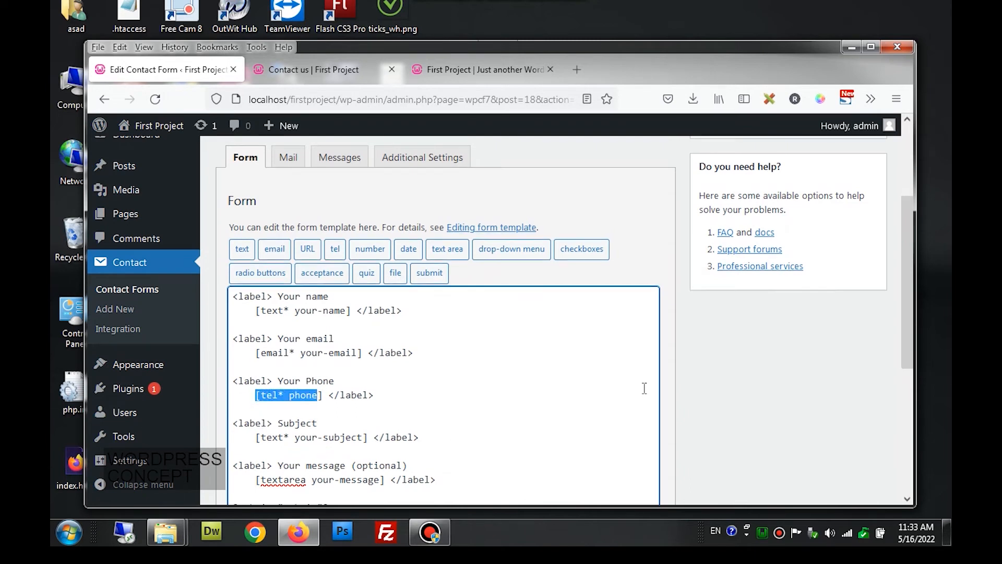
scroll(671, 392, "down", 3)
scroll(671, 393, "down", 2)
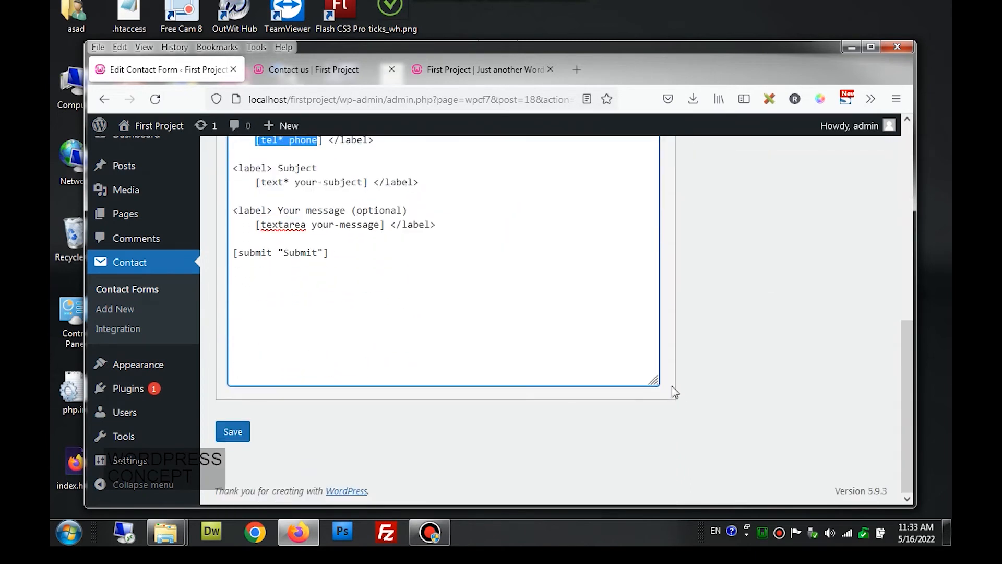
left_click(243, 434)
- Reload the Contact us page and submit it empty to check the required Your Phone error
left_click(315, 63)
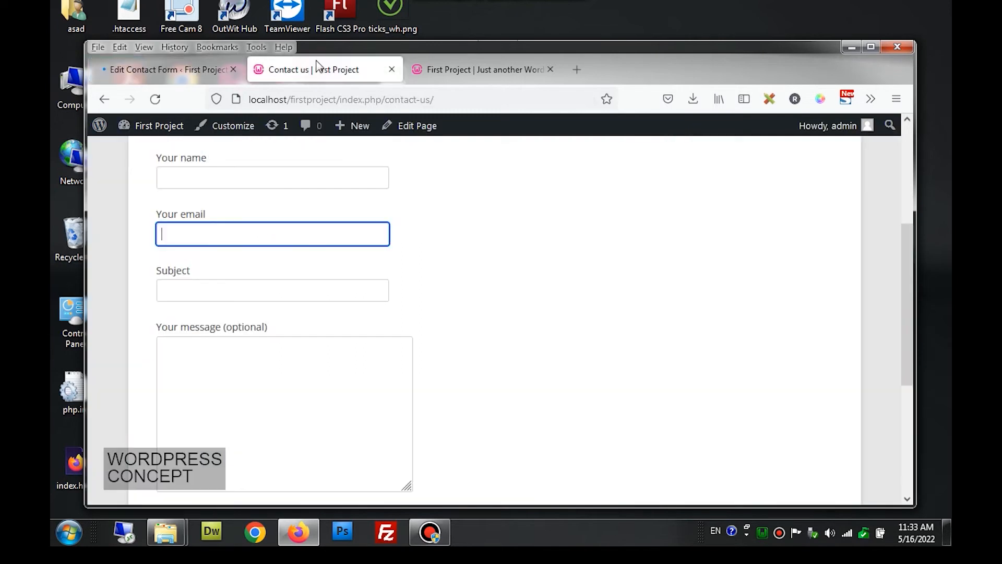
left_click(156, 108)
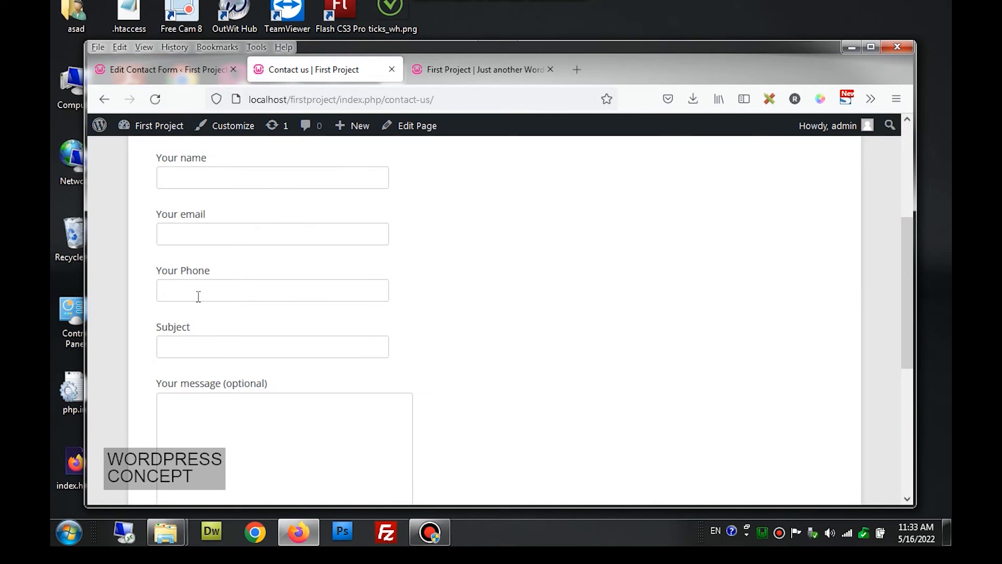
scroll(198, 293, "down", 4)
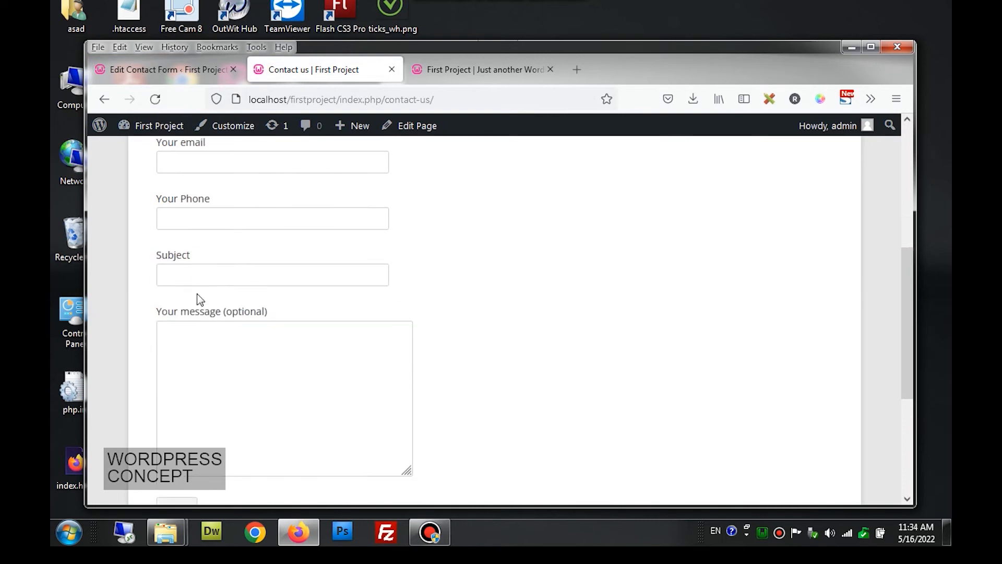
left_click(181, 368)
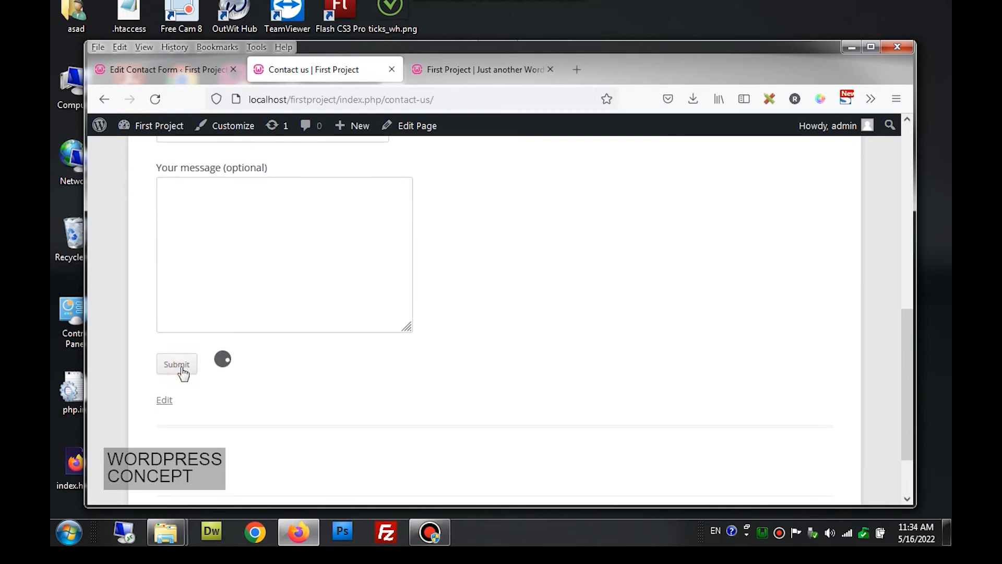
scroll(205, 328, "up", 4)
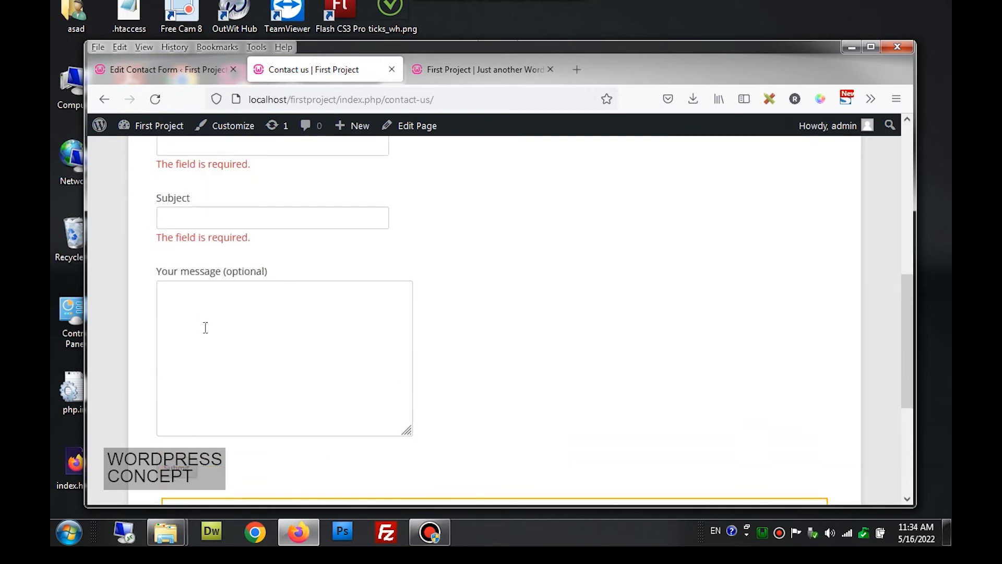
left_click(208, 262)
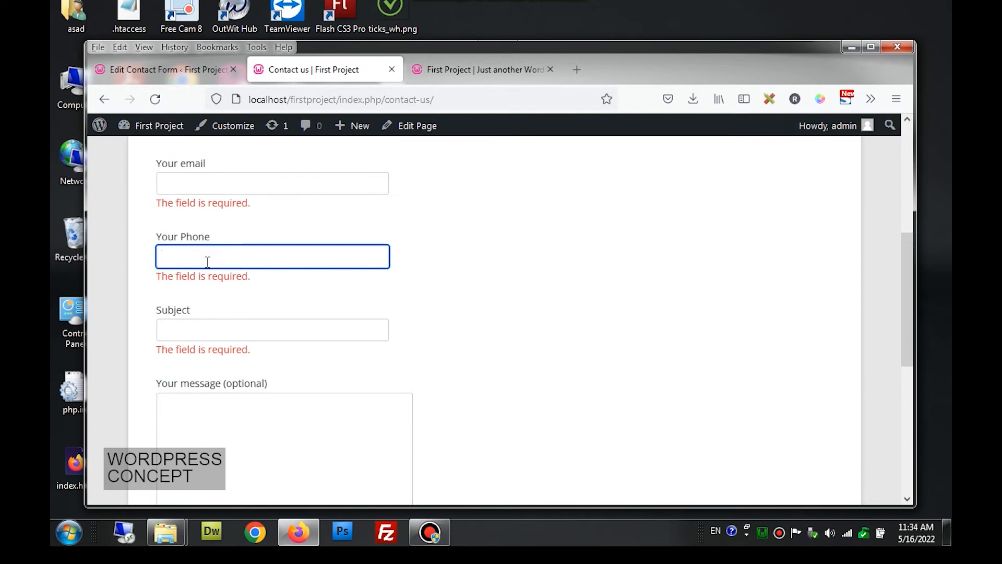
- Compare the form template with the Contact us page, then return to the form editor
left_click(179, 71)
scroll(391, 335, "down", 5)
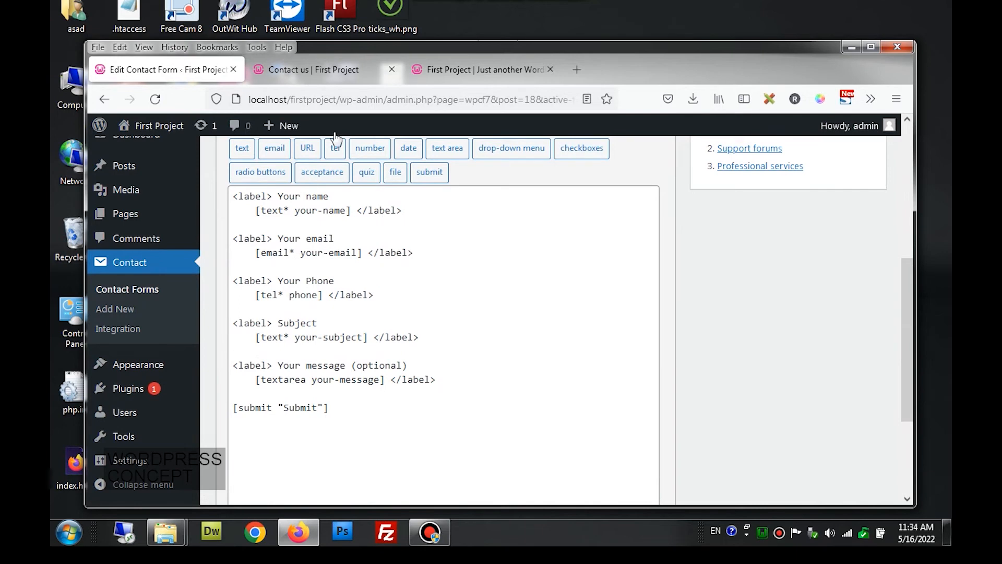
left_click(336, 69)
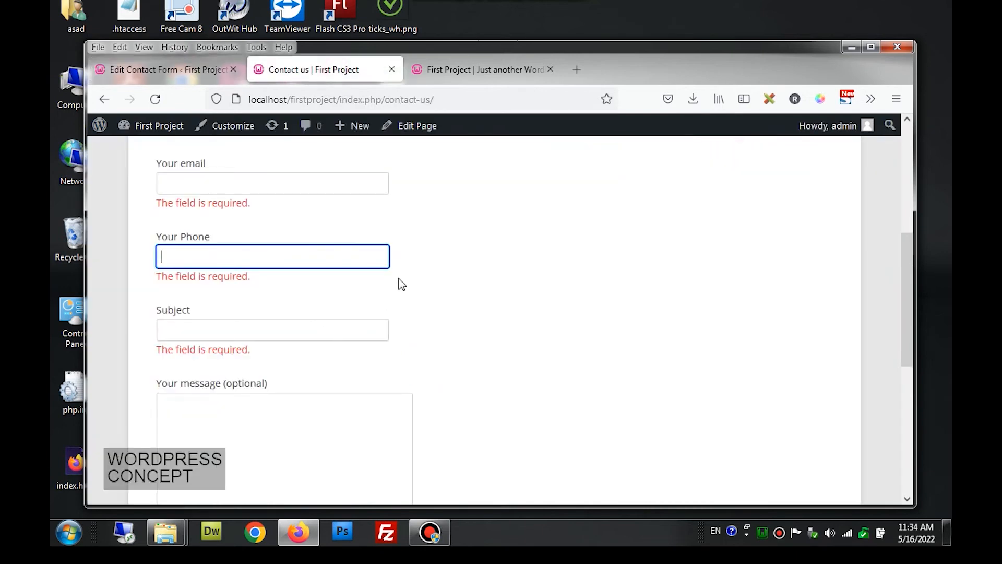
scroll(415, 293, "up", 2)
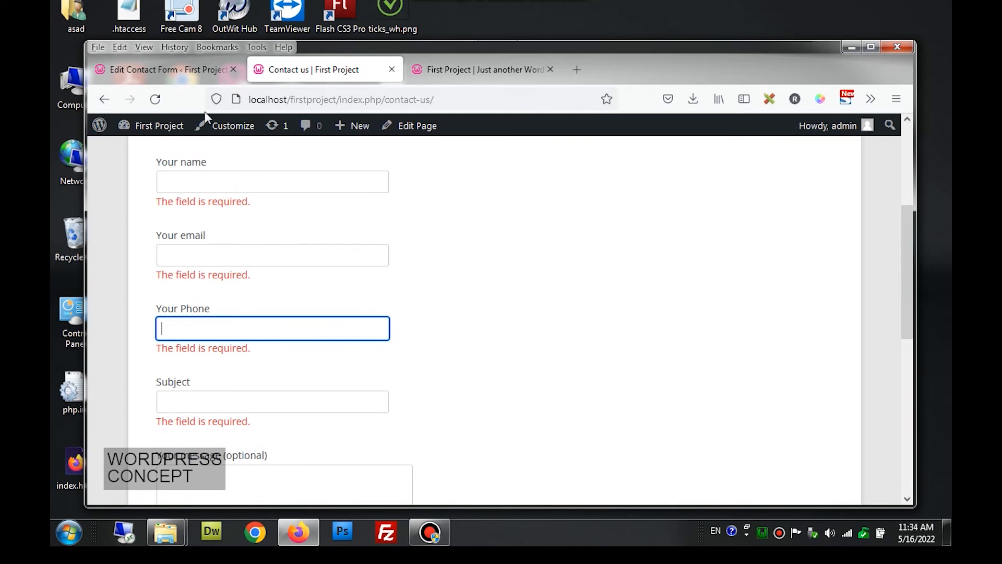
left_click(190, 69)
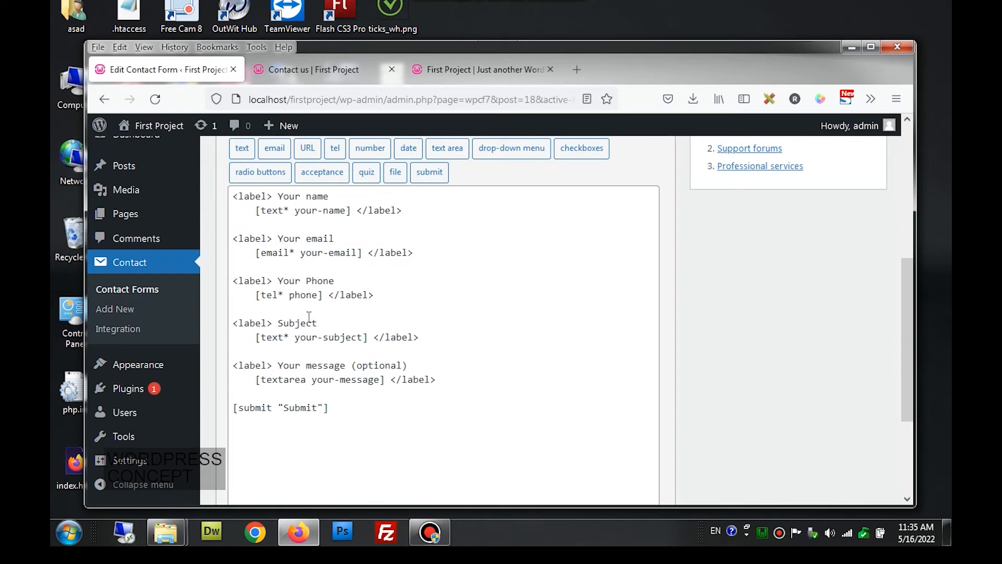
- Delete the Subject label block and its leftover empty line from the template
left_click(432, 337)
left_click_drag(419, 336, 232, 324)
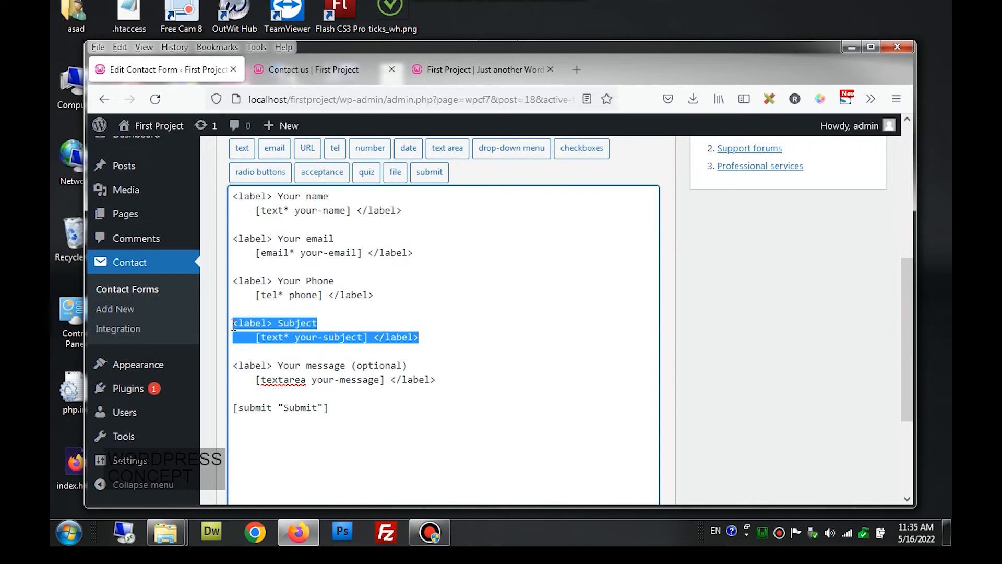
key("BackSpace")
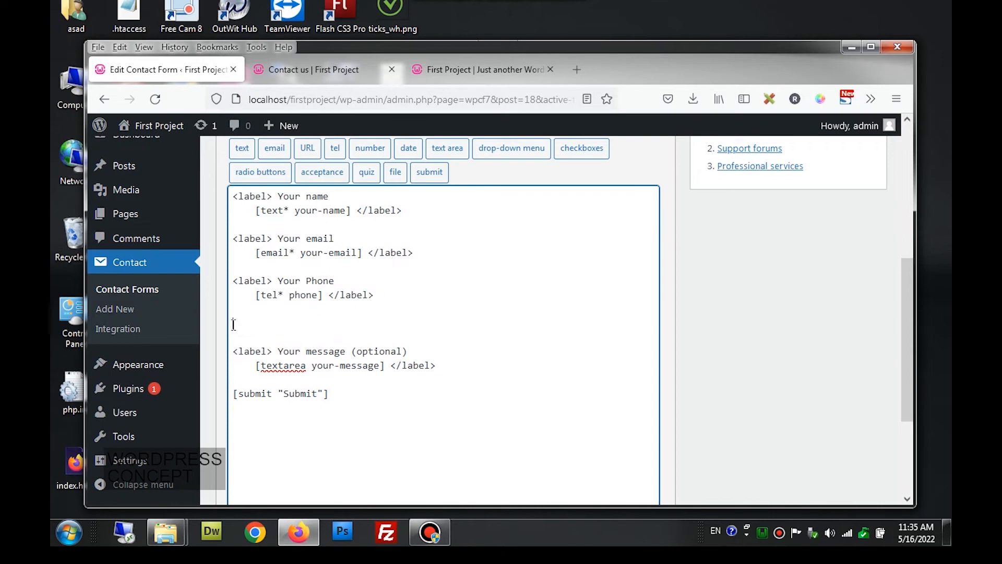
key("Delete")
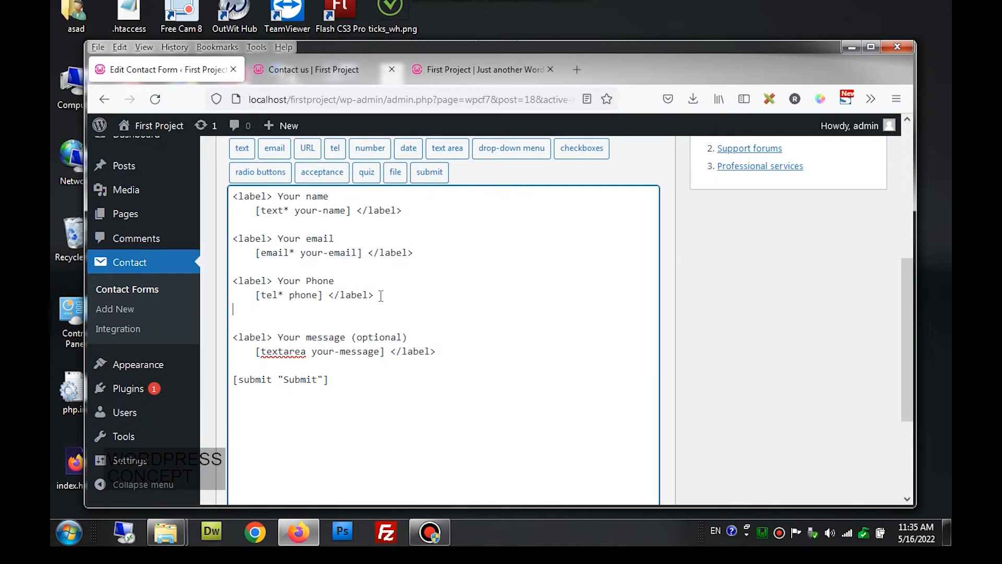
- Paste a copy of the Your Phone block on new lines below it
left_click_drag(381, 295, 234, 281)
key("ctrl+c")
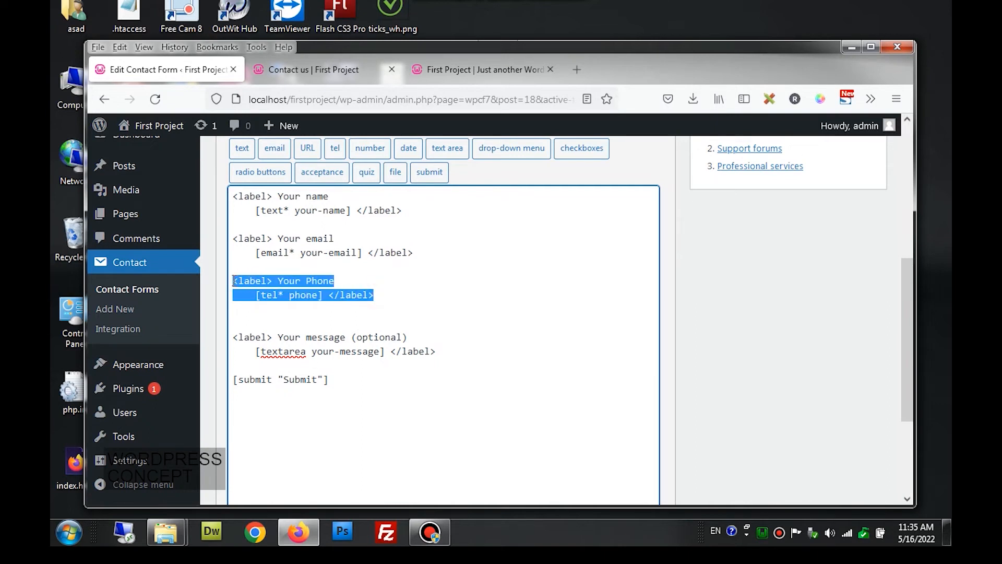
left_click(378, 295)
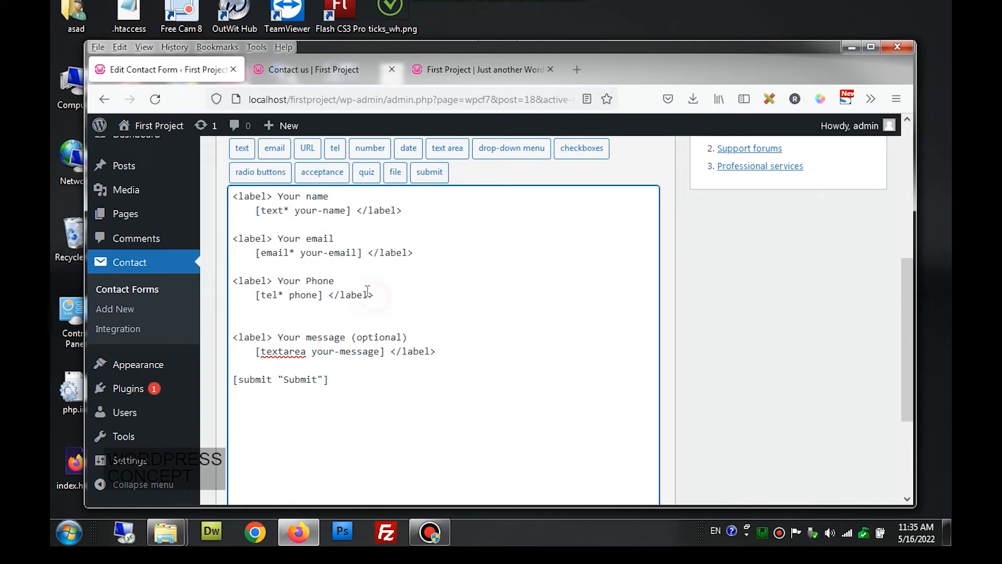
key("Return")
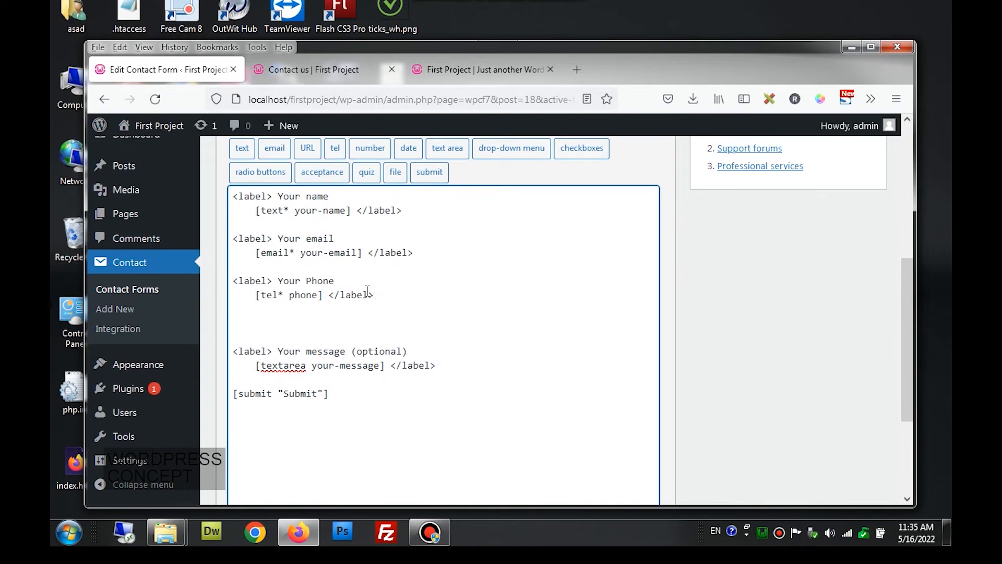
key("Return")
key("ctrl+v")
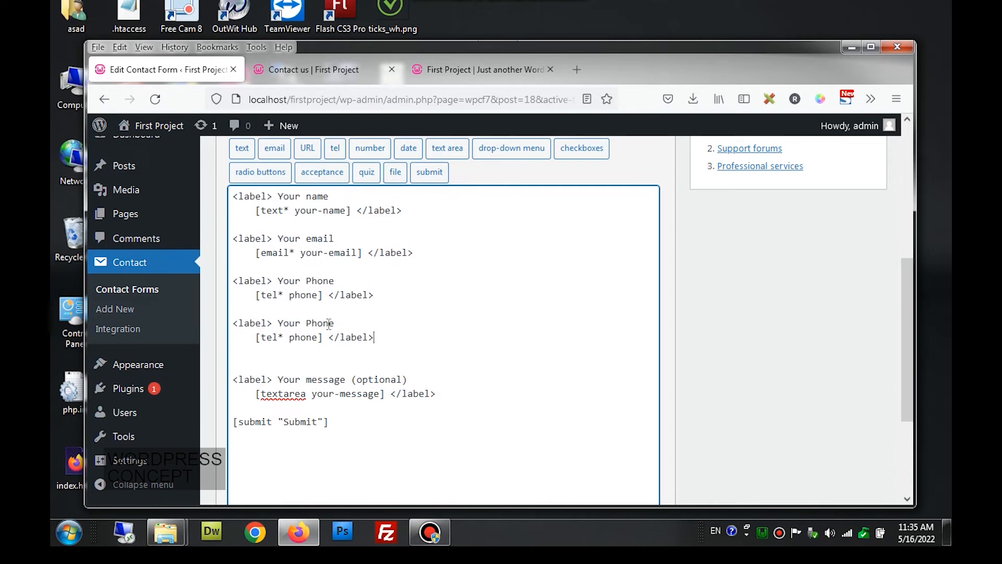
- Relabel the copied block 'Time to Call' and delete its phone tag
left_click_drag(278, 322, 335, 323)
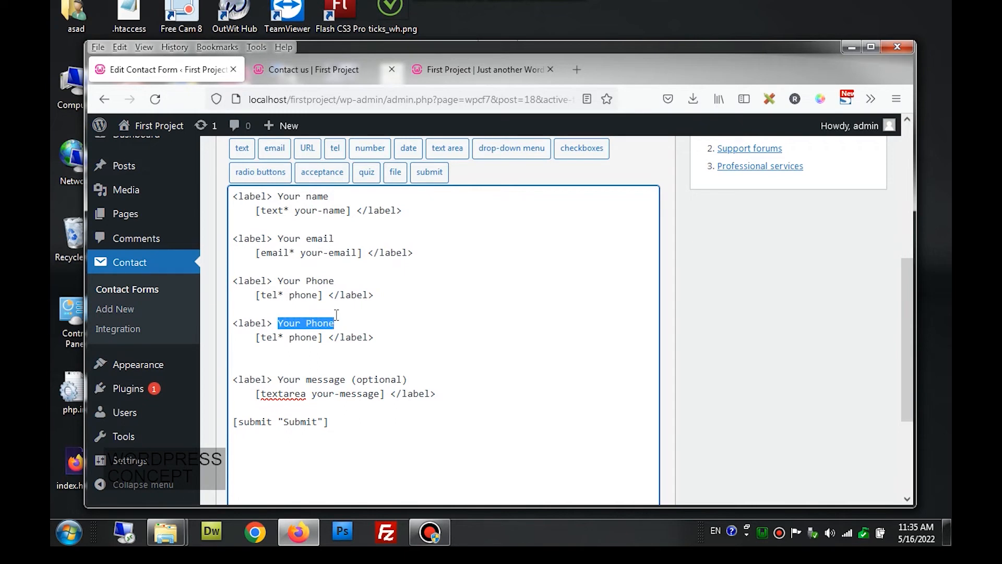
type("Tim eto")
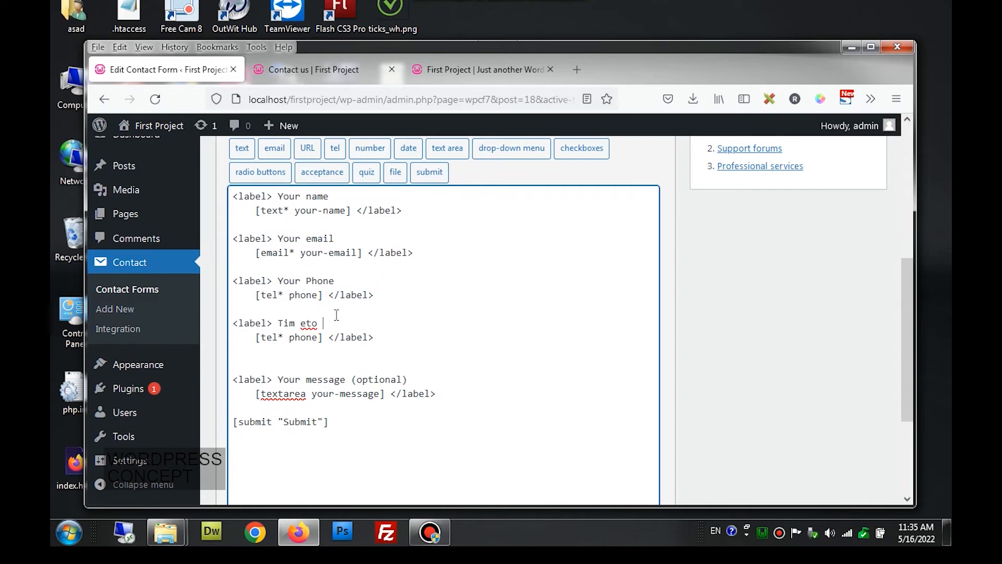
key("BackSpace")
key("BackSpace")
key("BackSpace")
key("BackSpace")
key("BackSpace")
key("BackSpace")
type("me to Call")
left_click_drag(323, 337, 259, 340)
key("BackSpace")
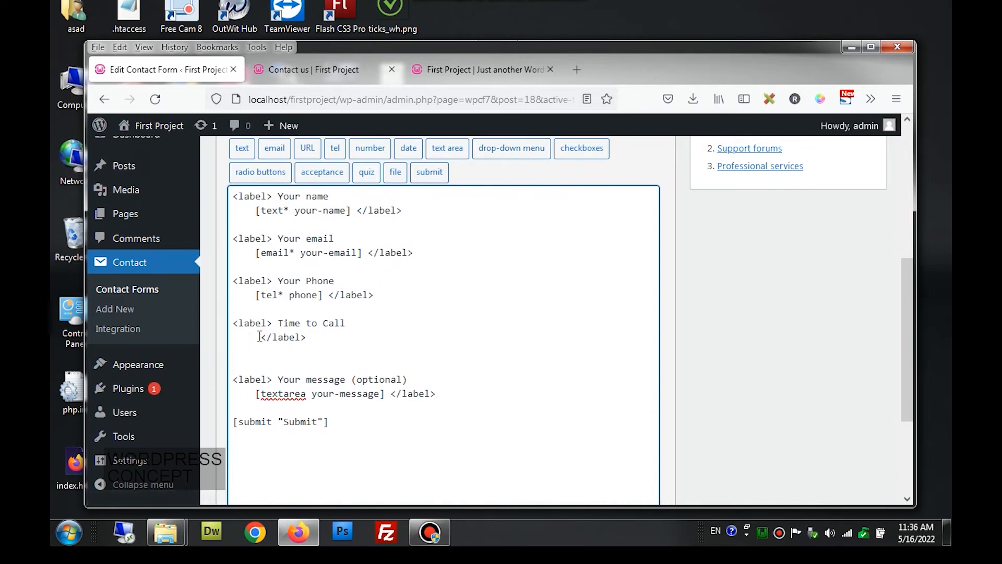
- Build a drop-down tag named timetocall with options Morning, Afternoon and Evening
left_click(510, 149)
left_click(443, 225)
left_click_drag(444, 225, 382, 223)
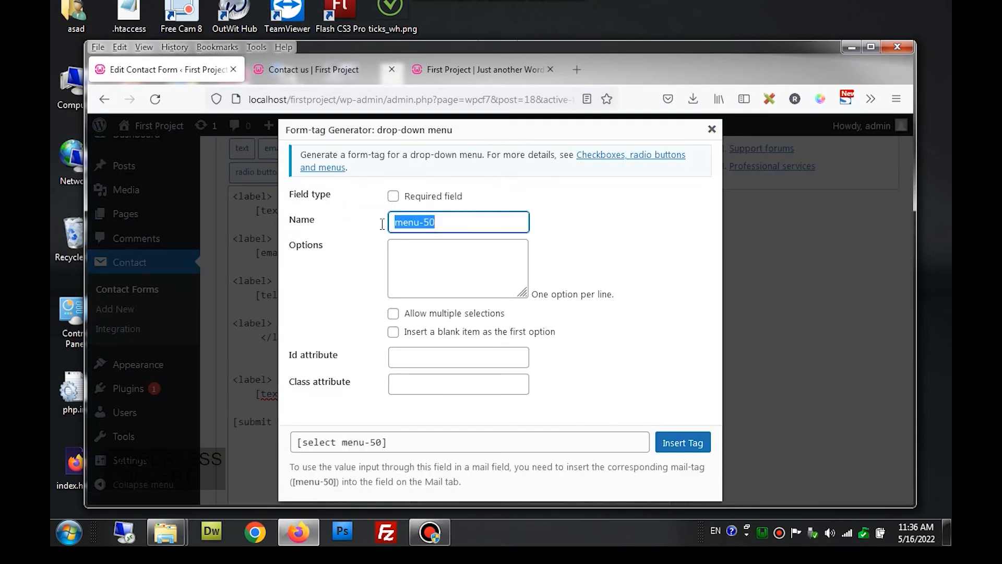
type("ocall")
left_click(407, 242)
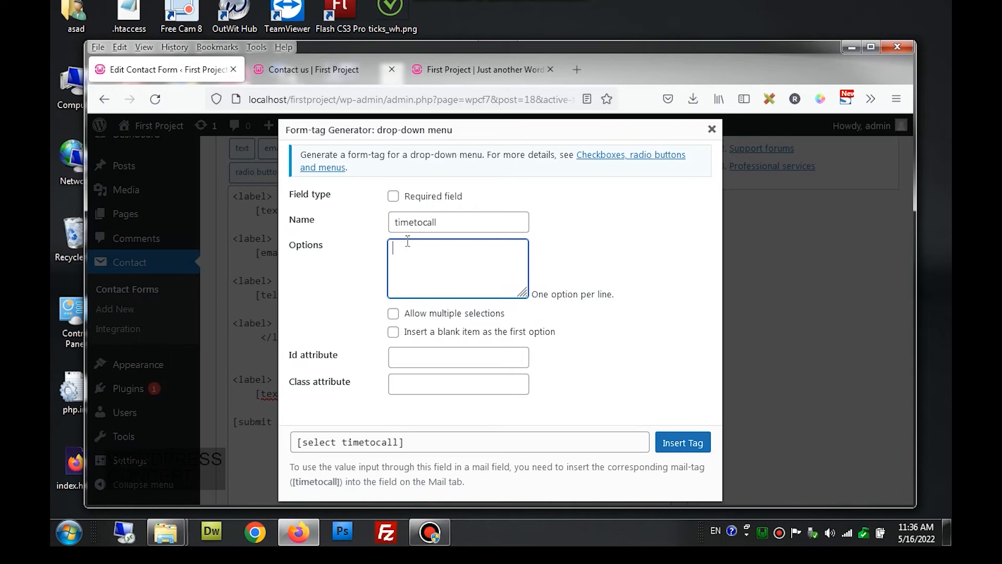
type("Morning")
key("Return")
type("Afternoon")
key("Return")
type("Evening")
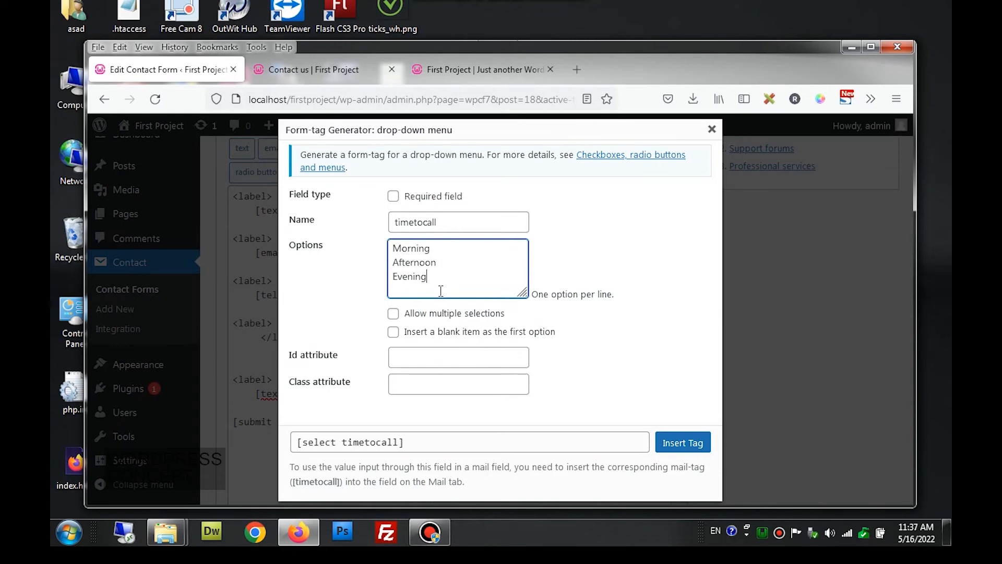
left_click(431, 441)
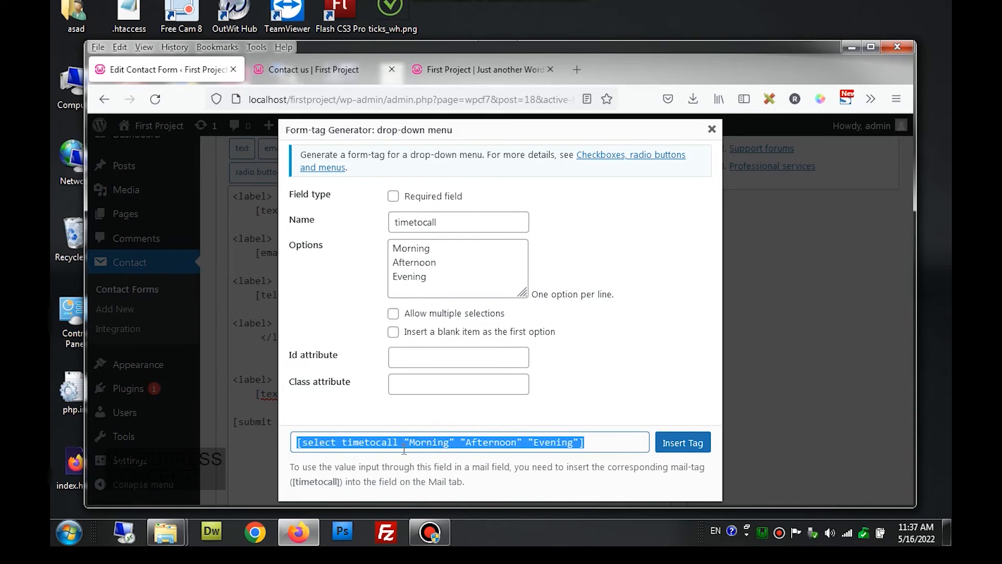
- Insert the timetocall drop-down under Time to Call, save, and reload the Contact us page
left_click(682, 443)
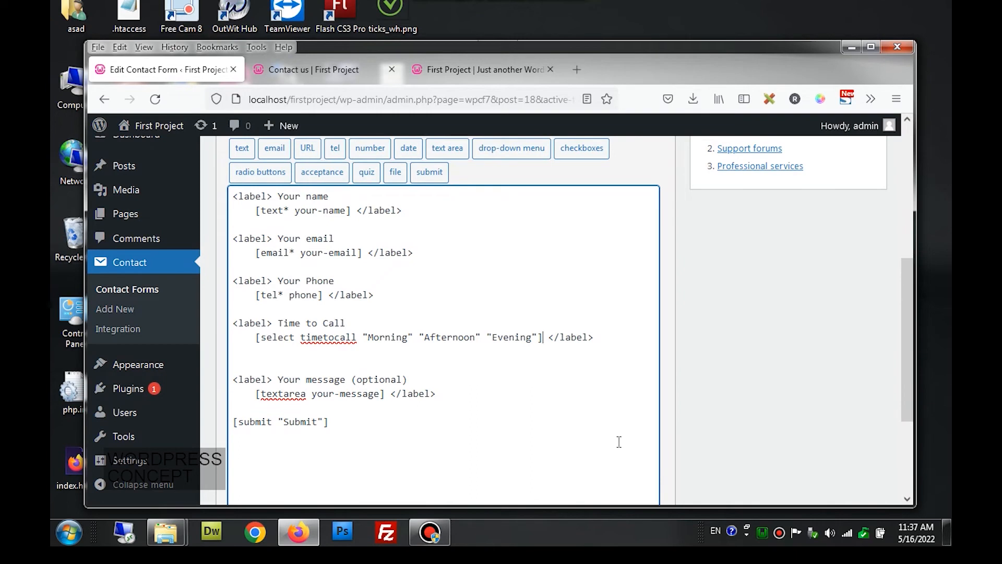
scroll(626, 439, "down", 3)
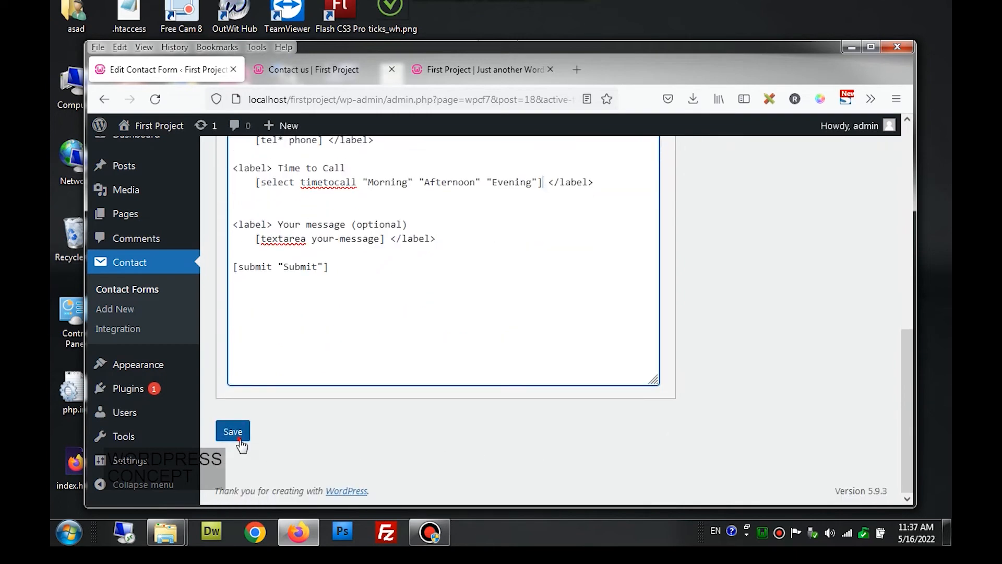
left_click(240, 441)
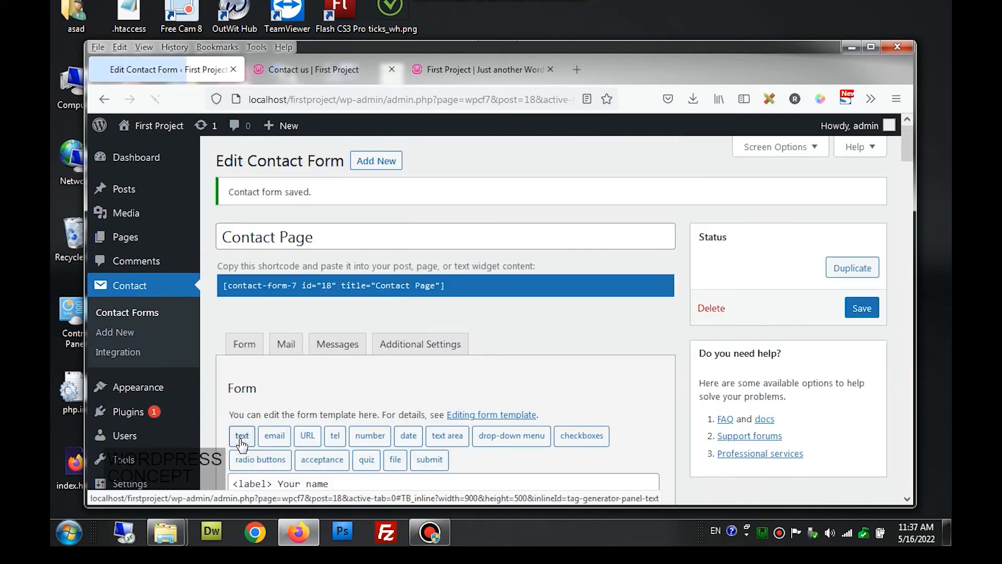
left_click(264, 73)
left_click(156, 99)
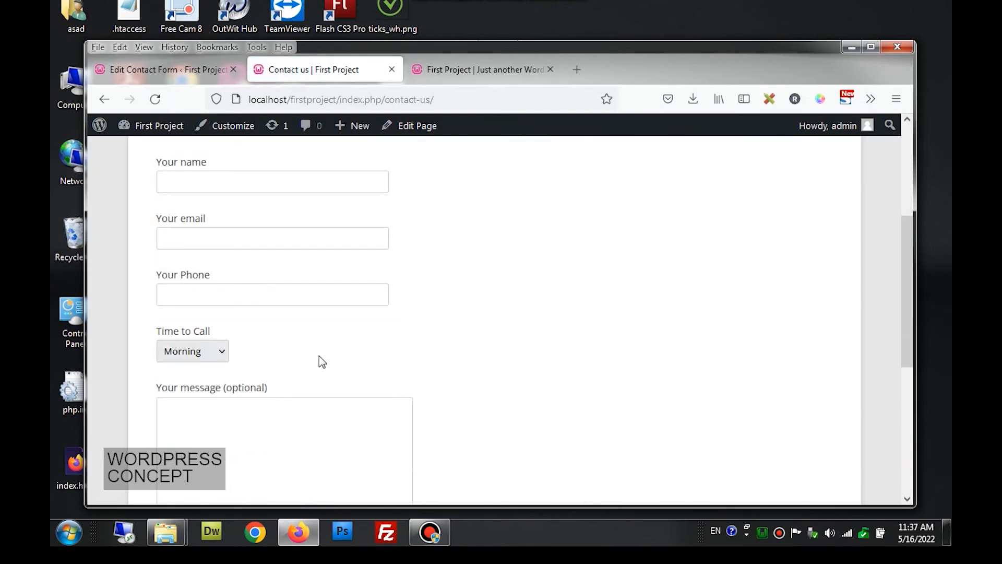
- Try Afternoon, Evening and Morning in the Time to Call dropdown, then return to the editor
left_click(211, 357)
left_click(198, 391)
left_click(208, 358)
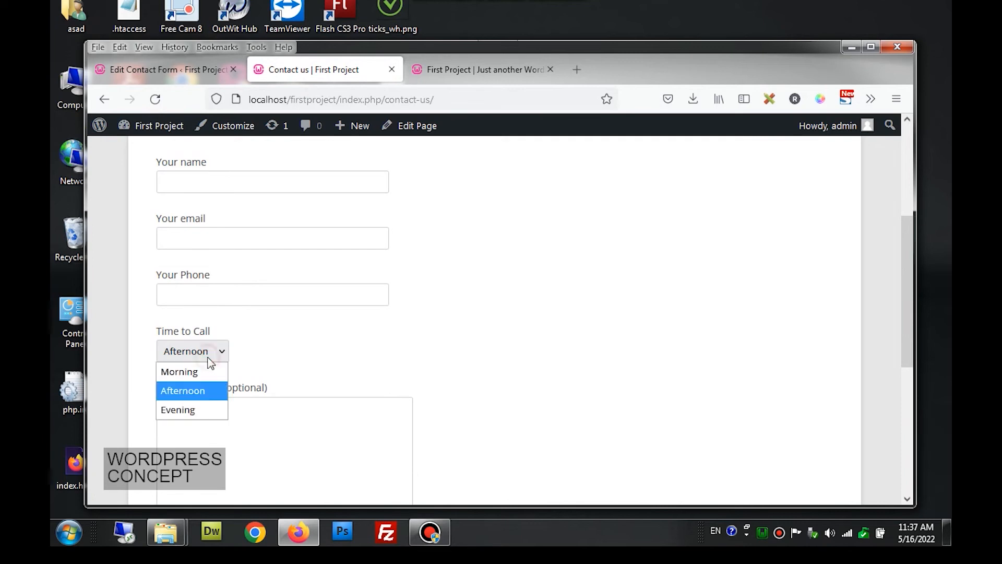
left_click(190, 410)
left_click(198, 358)
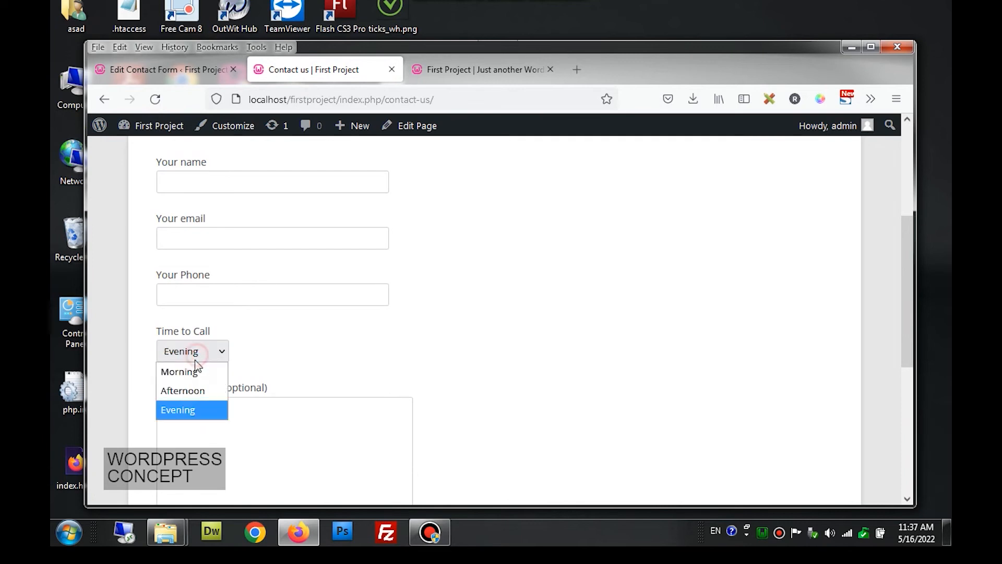
left_click(197, 371)
key("Down")
key("Down")
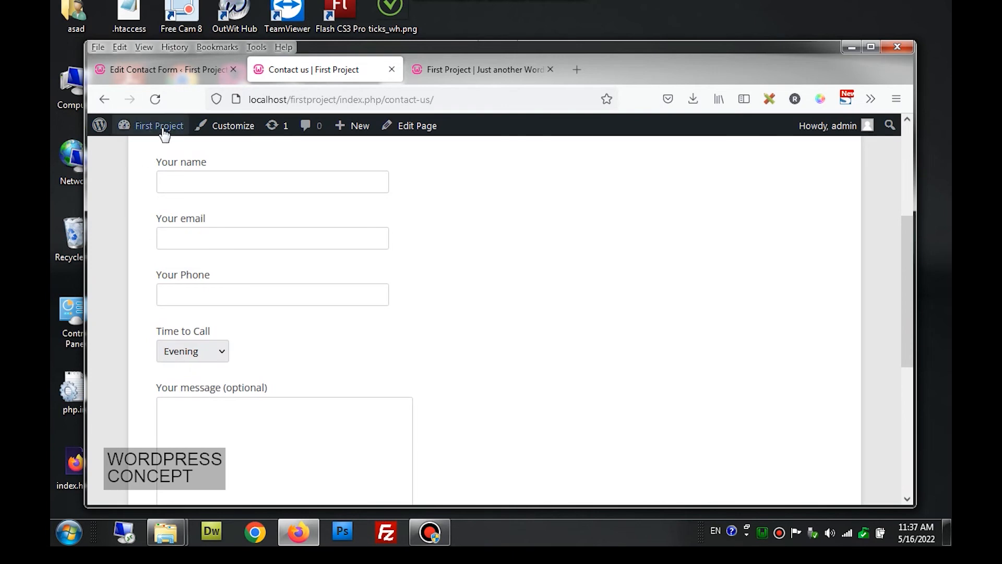
left_click(174, 77)
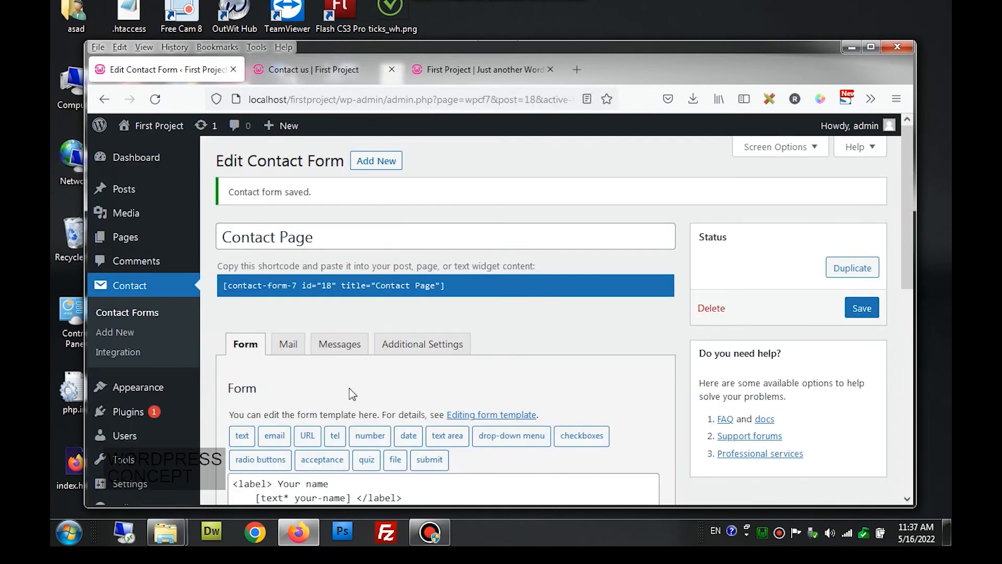
scroll(349, 387, "down", 2)
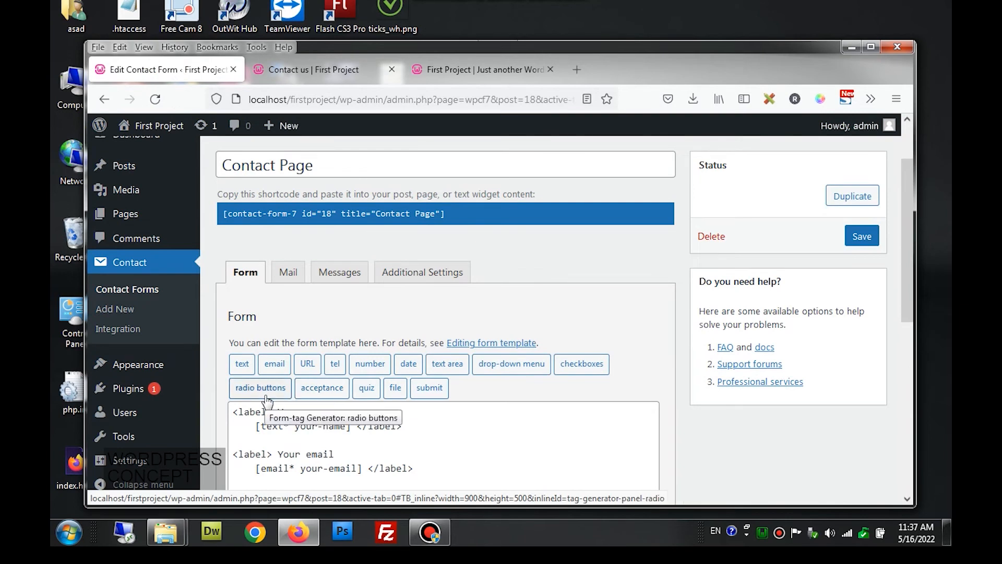
scroll(267, 400, "down", 2)
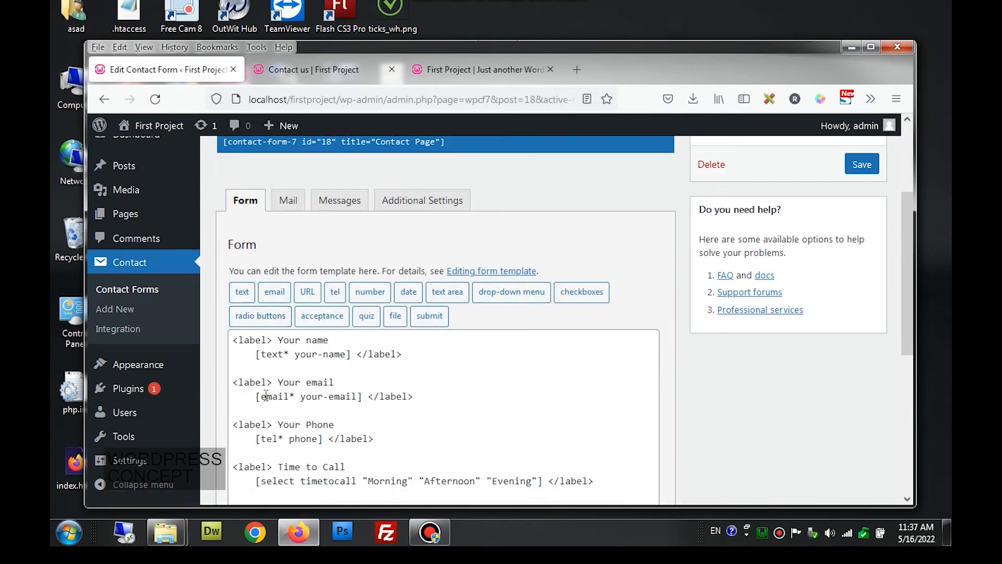
scroll(266, 395, "down", 3)
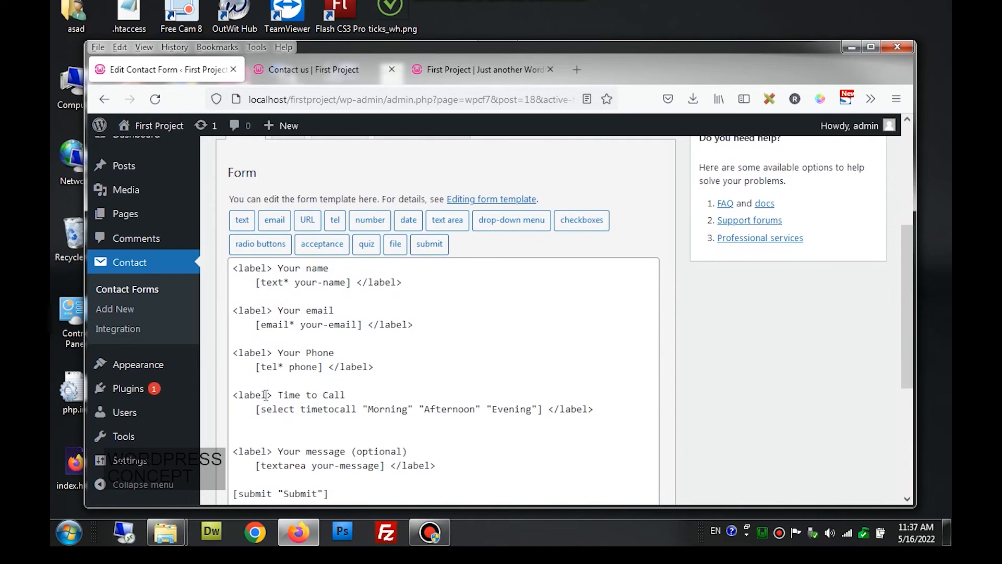
- Paste a copy of the Your Phone block on a blank line above Time to Call
left_click(234, 400)
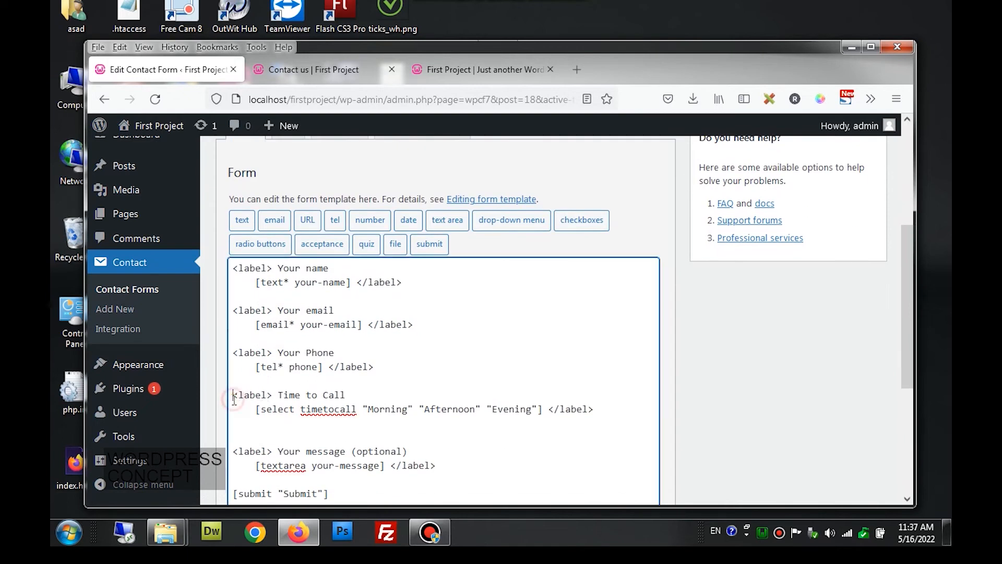
key("Return")
key("Return")
key("Return")
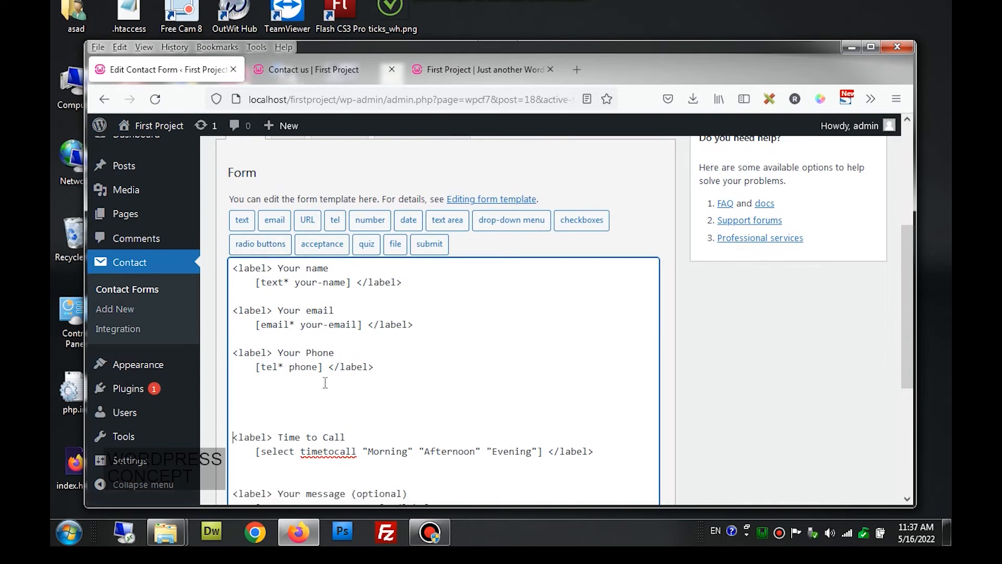
left_click_drag(233, 353, 375, 365)
key("ctrl+c")
left_click(257, 394)
key("ctrl+v")
- Relabel the copy 'Do i Call you Back' and delete its tel field tag
left_click_drag(278, 394, 340, 393)
type("D")
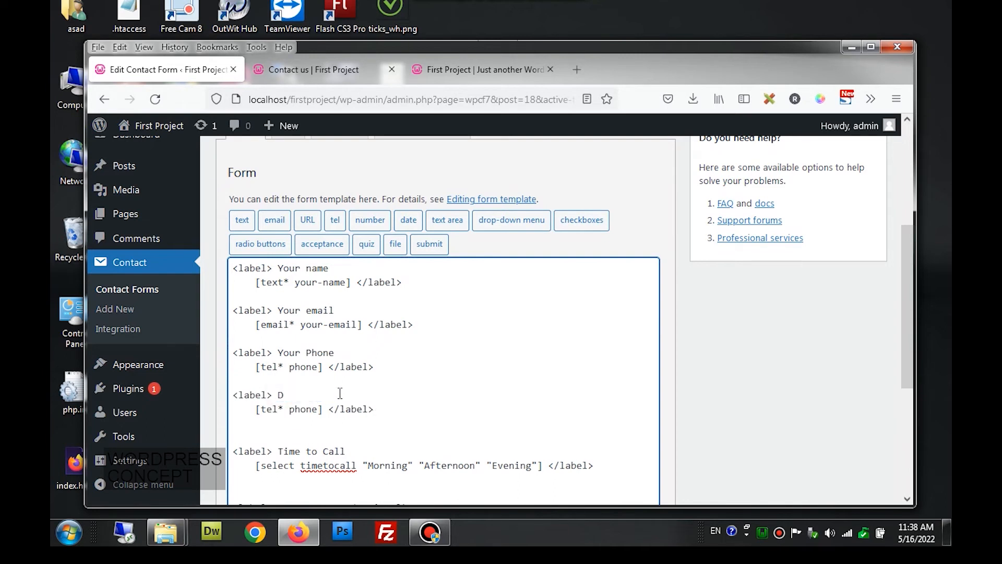
type("o i Call you Back")
left_click_drag(327, 412, 256, 413)
key("Delete")
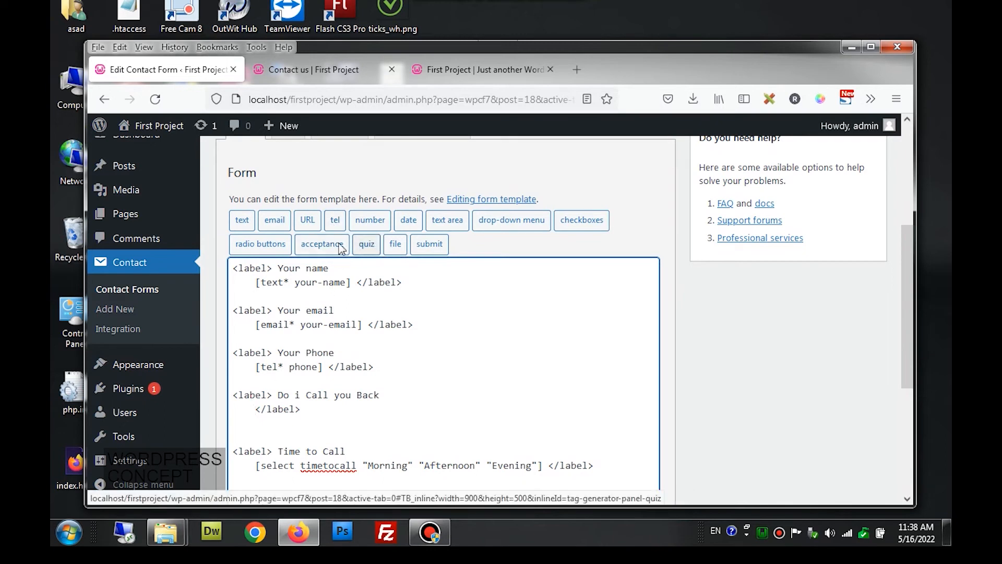
left_click(275, 248)
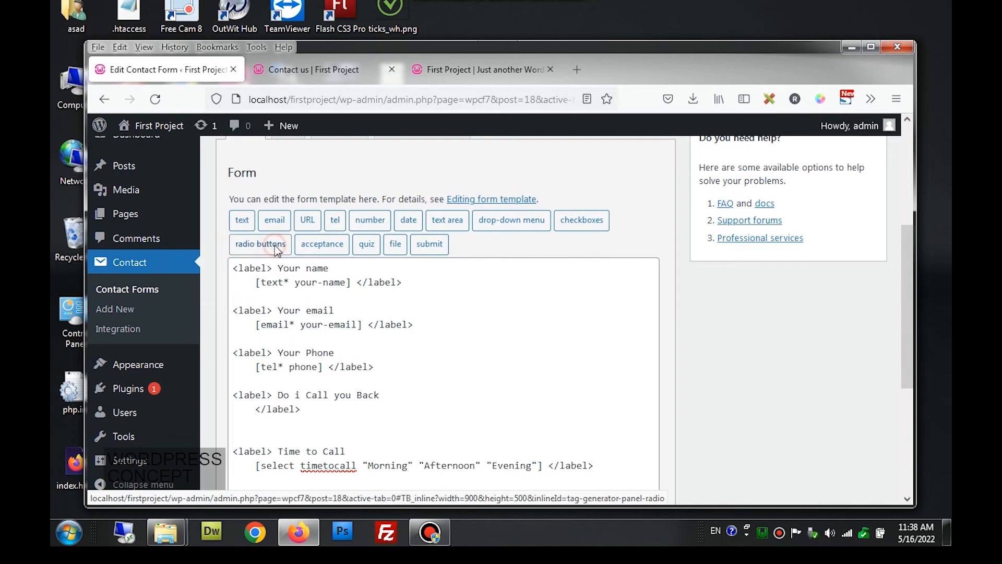
- Generate a doicall radio tag with Yes and No options and insert it under Do i Call you Back
left_click_drag(459, 200, 375, 196)
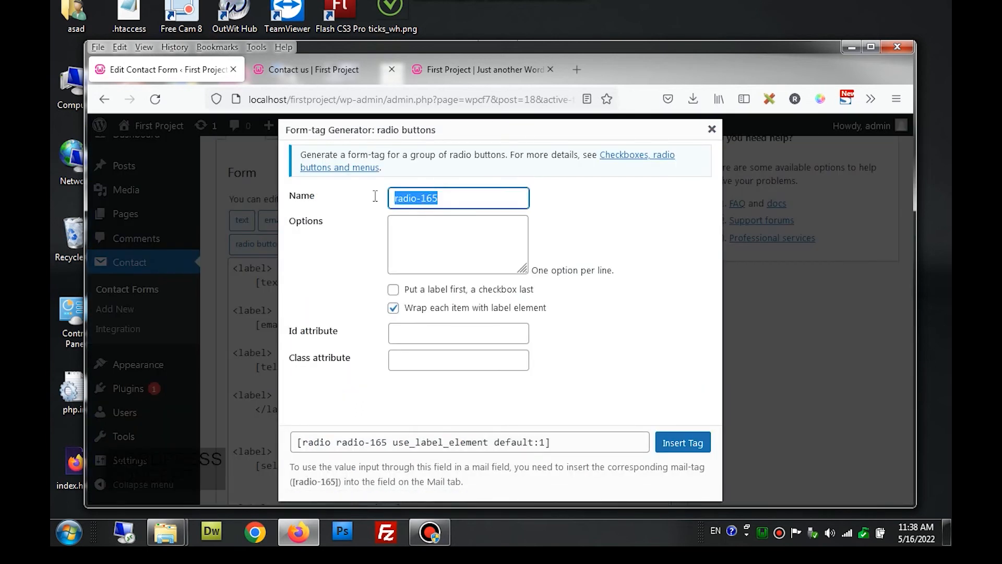
type("do")
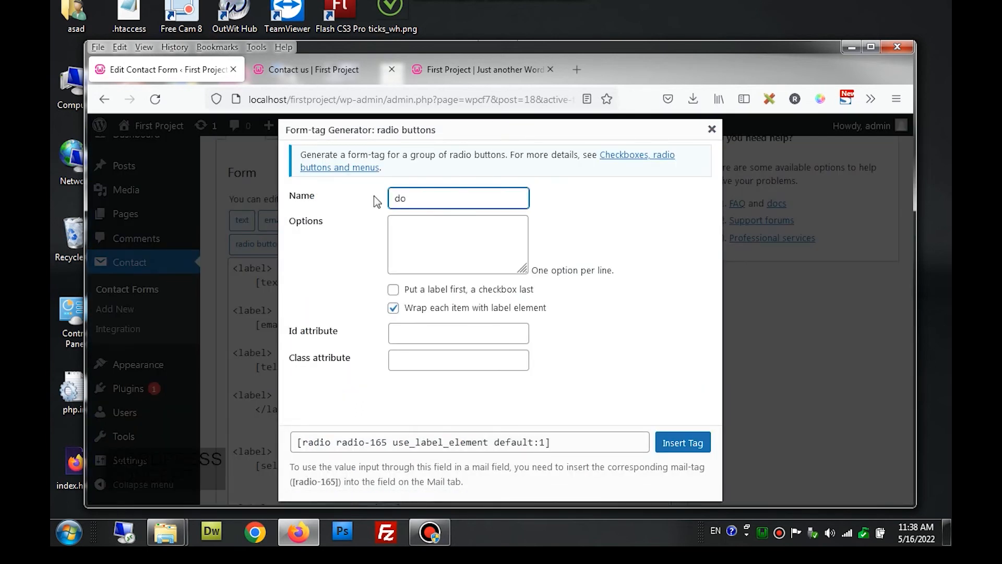
type("icall")
left_click(405, 224)
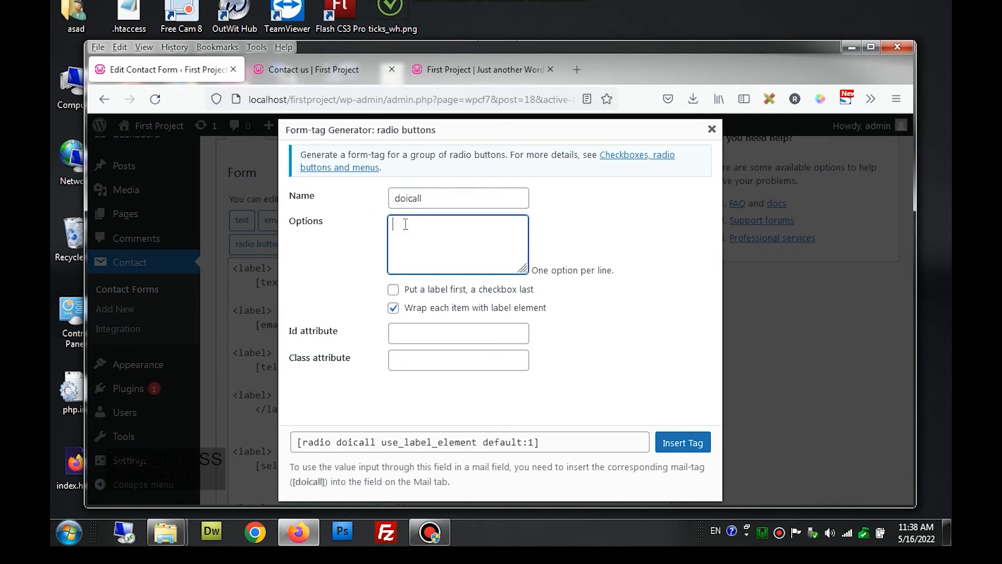
type("Yes")
key("Return")
type("No")
left_click(549, 442)
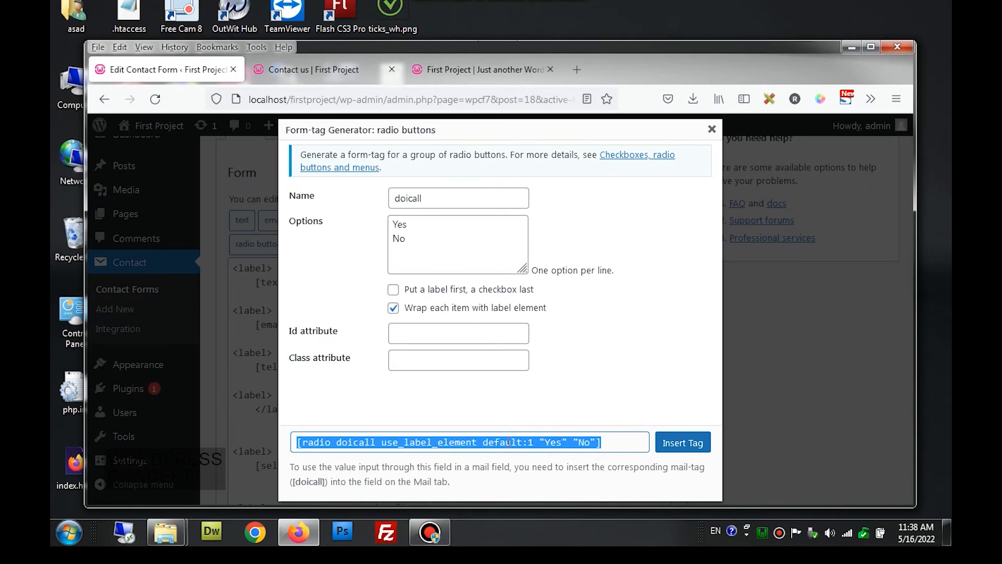
left_click(683, 443)
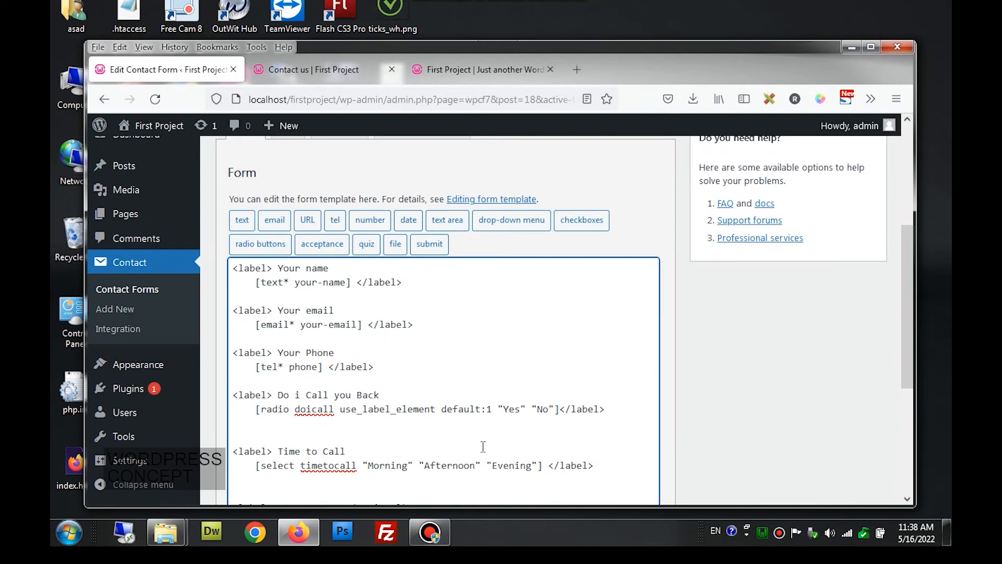
- Save the contact form and reload the live Contact us page
scroll(382, 410, "down", 2)
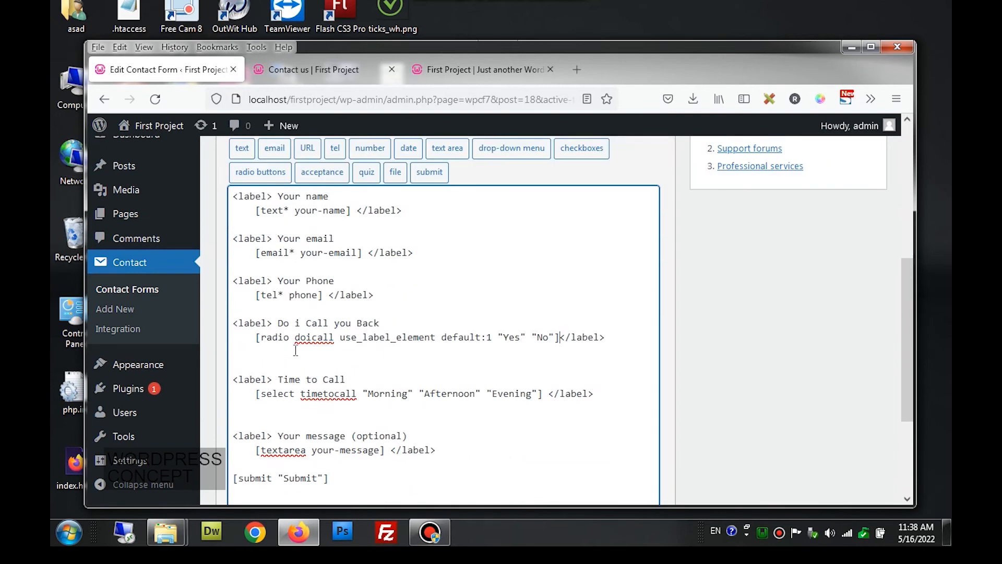
scroll(296, 350, "down", 4)
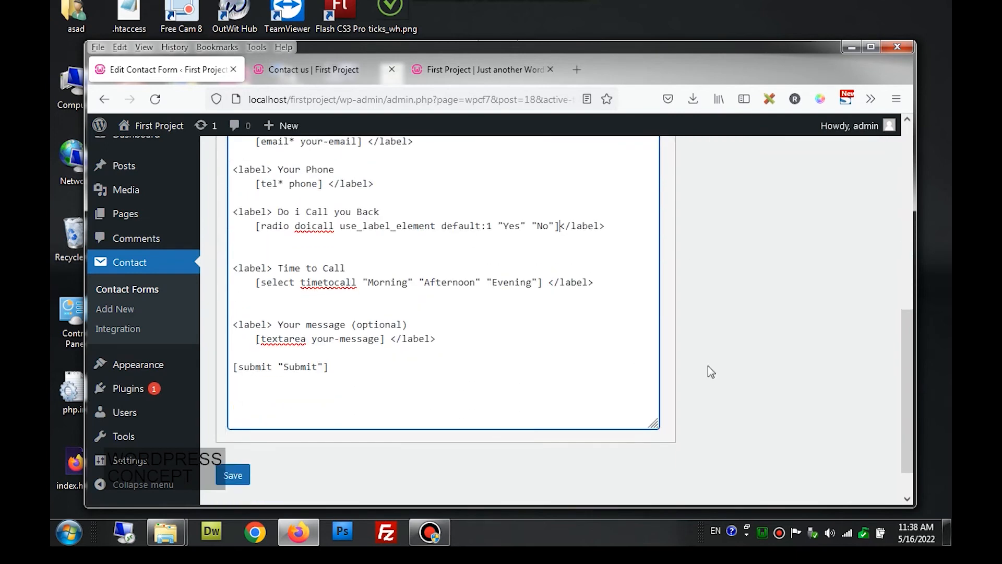
left_click(234, 433)
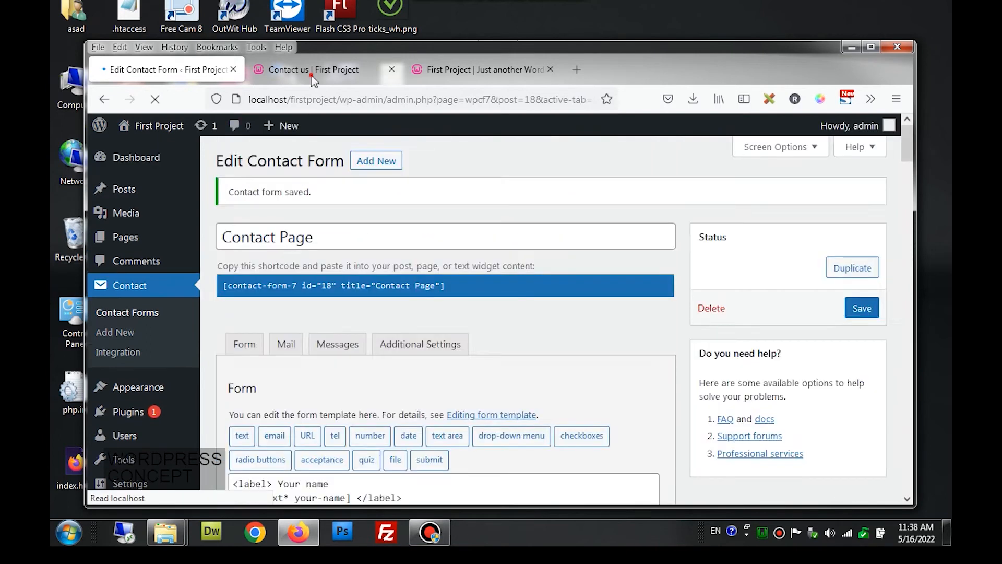
left_click(313, 70)
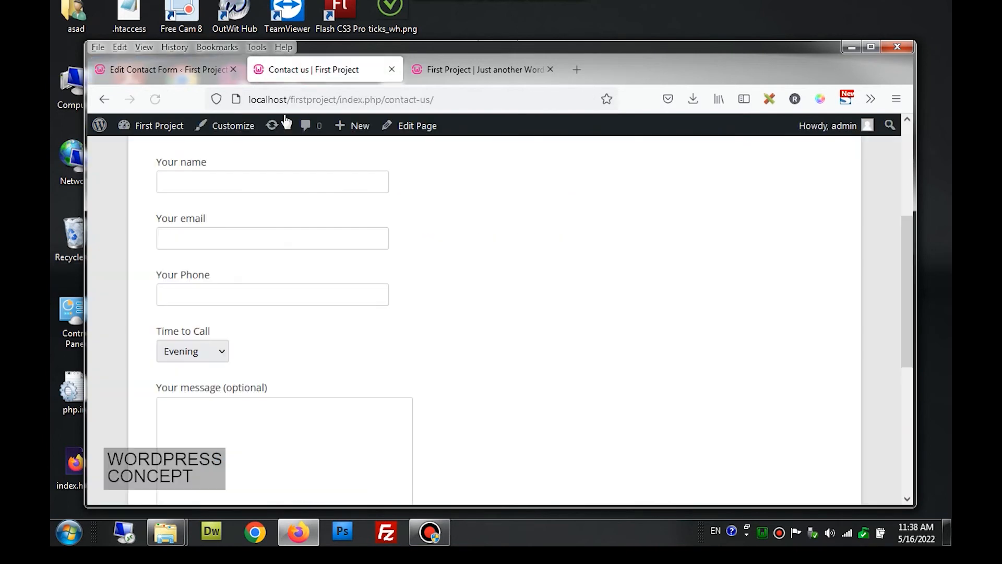
left_click(155, 99)
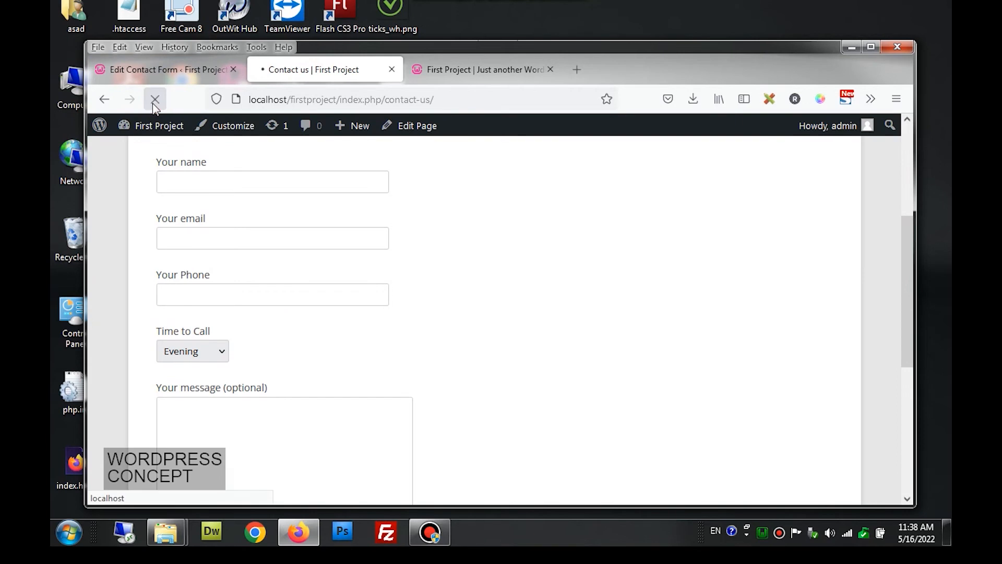
- Toggle the Do i Call you Back answer between Yes and No to test it
left_click(218, 348)
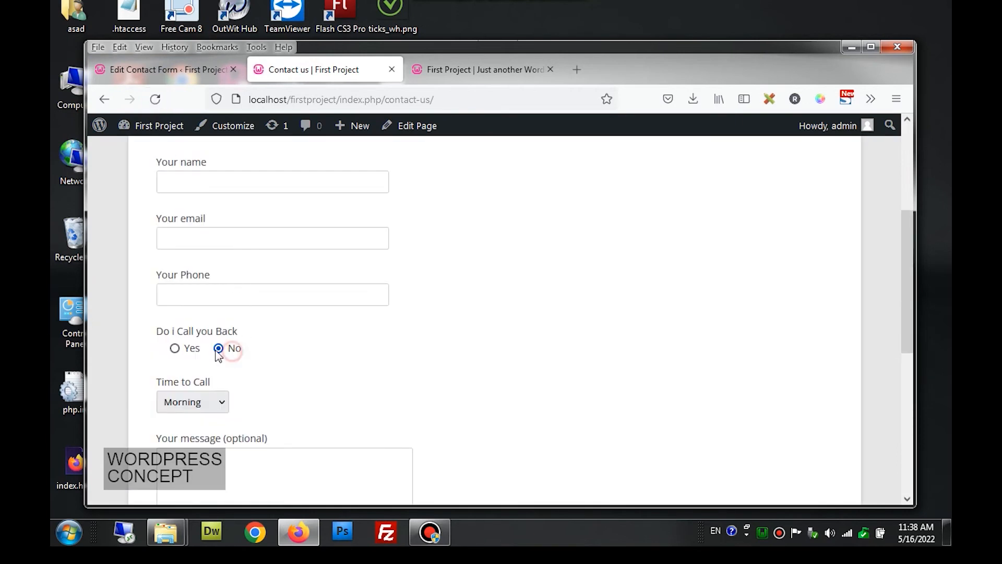
left_click(187, 348)
left_click(219, 348)
left_click(189, 349)
left_click(240, 351)
scroll(505, 332, "up", 4)
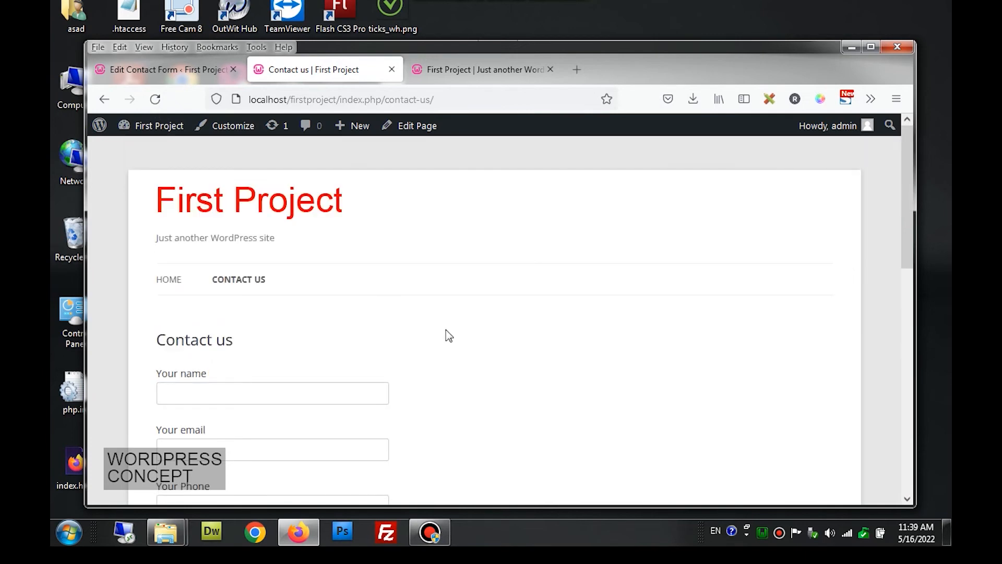
scroll(434, 336, "down", 3)
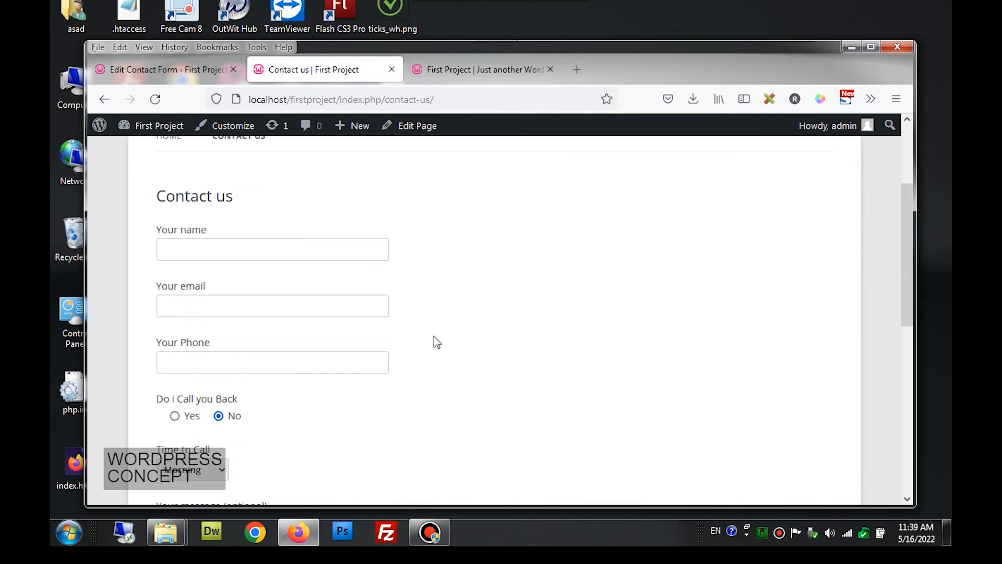
scroll(436, 342, "down", 2)
scroll(380, 334, "down", 1)
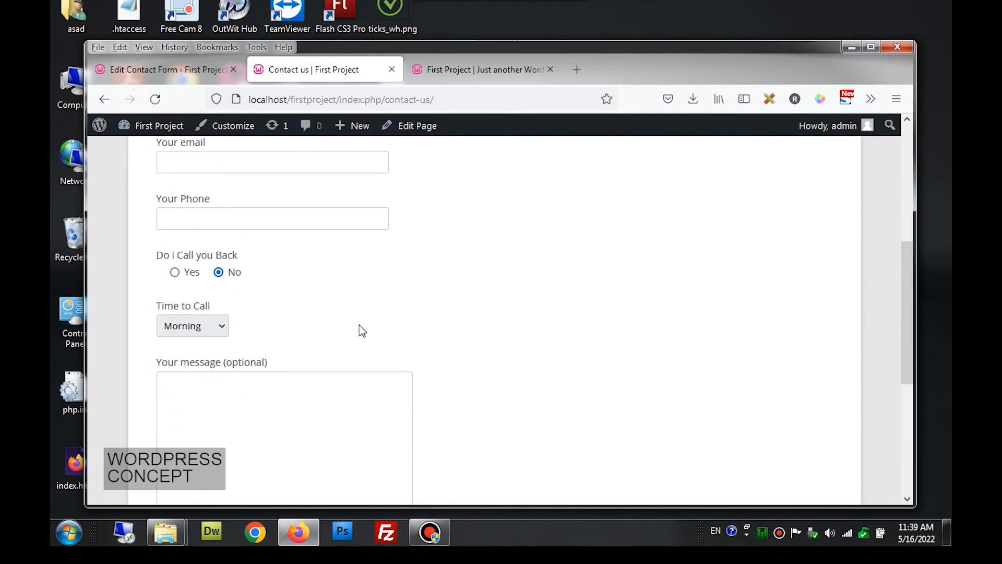
- Move the </label> tag from the Do i Call you Back line to the end of the radio line
left_click(185, 79)
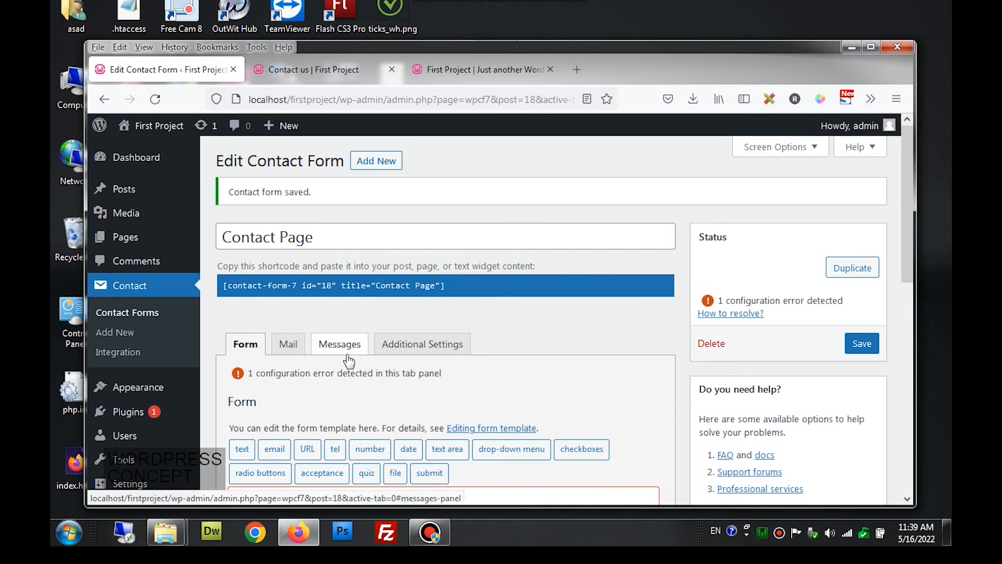
scroll(349, 360, "down", 2)
scroll(334, 342, "down", 4)
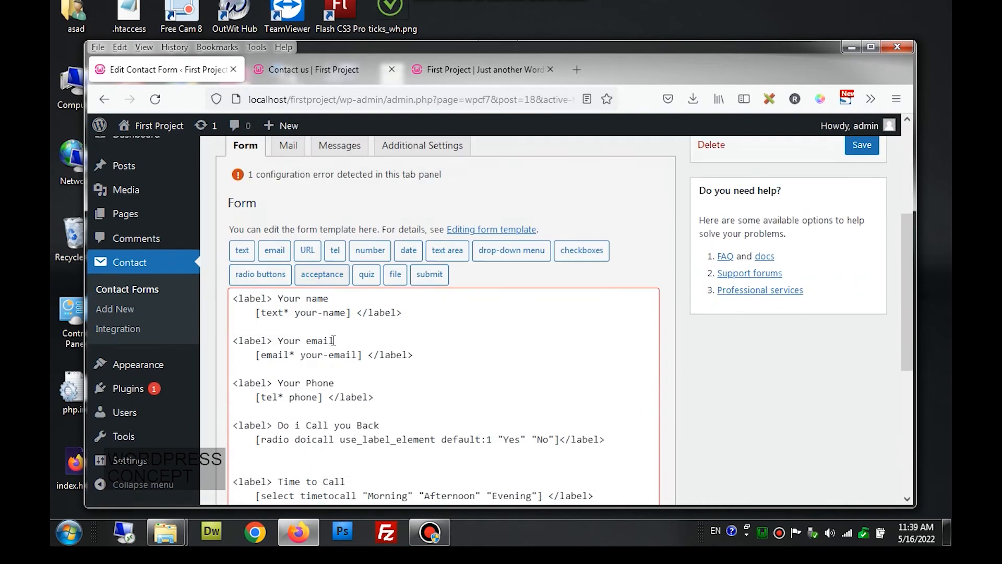
scroll(336, 347, "down", 4)
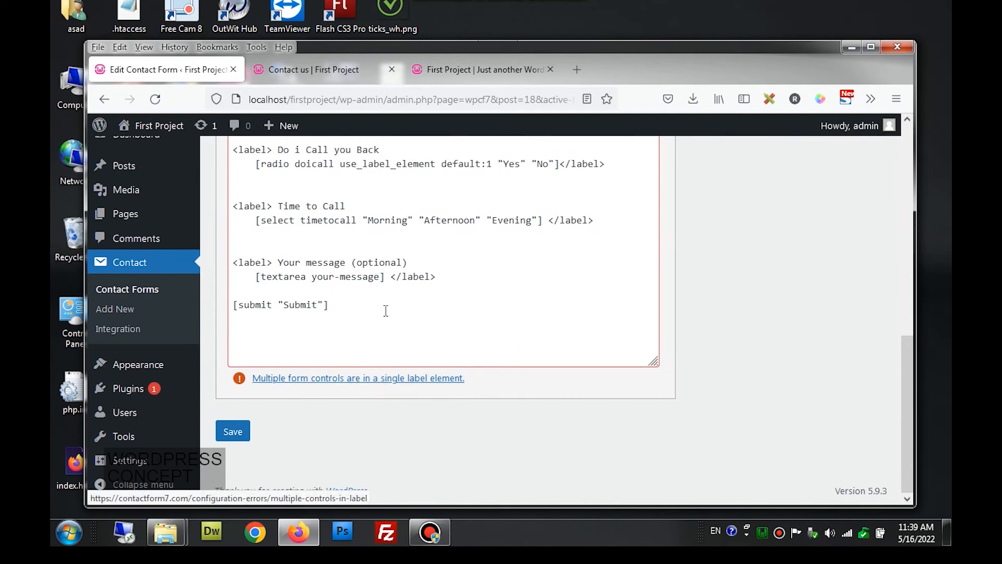
scroll(377, 292, "up", 2)
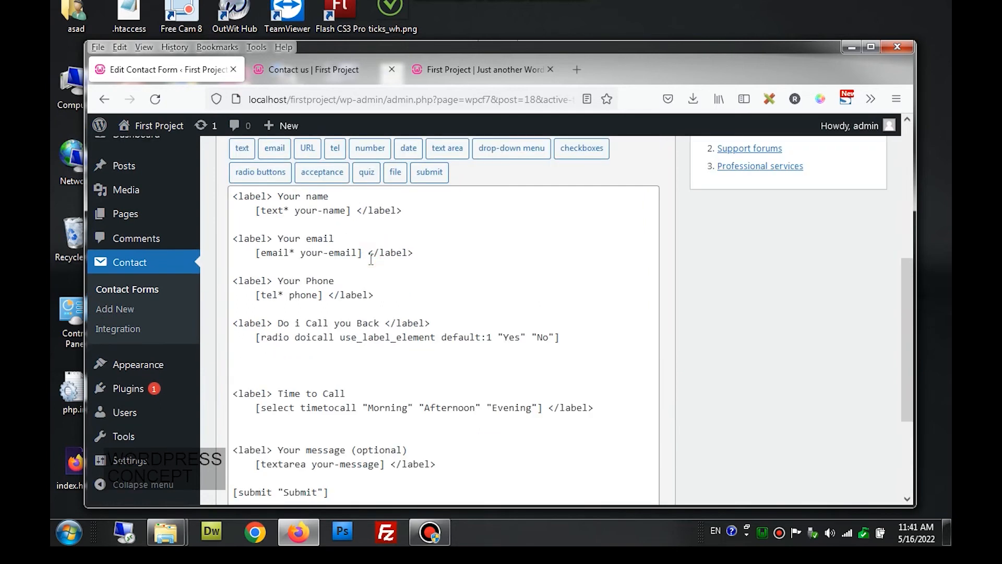
left_click(385, 327)
left_click_drag(384, 327, 435, 324)
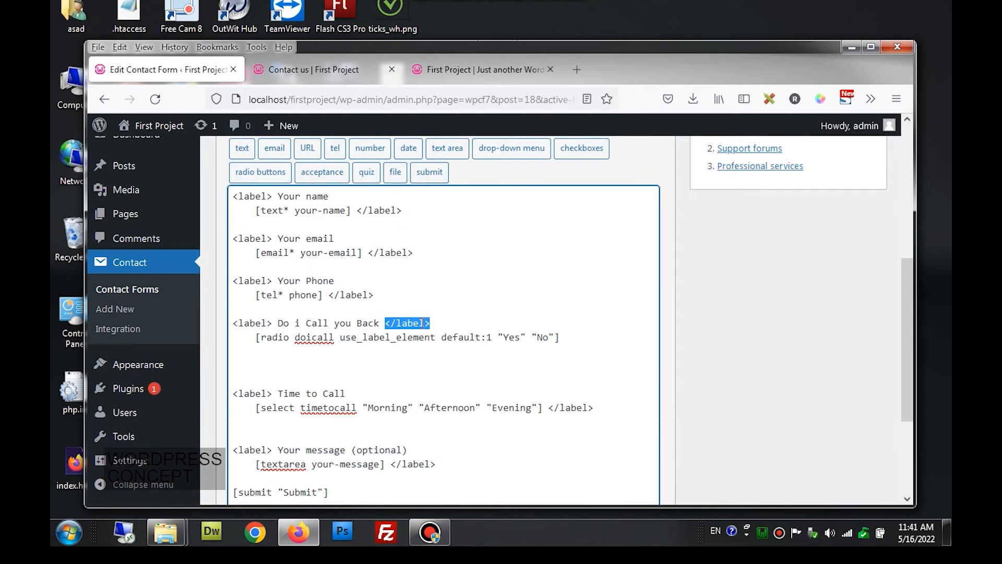
key("ctrl+x")
left_click(572, 334)
key("ctrl+v")
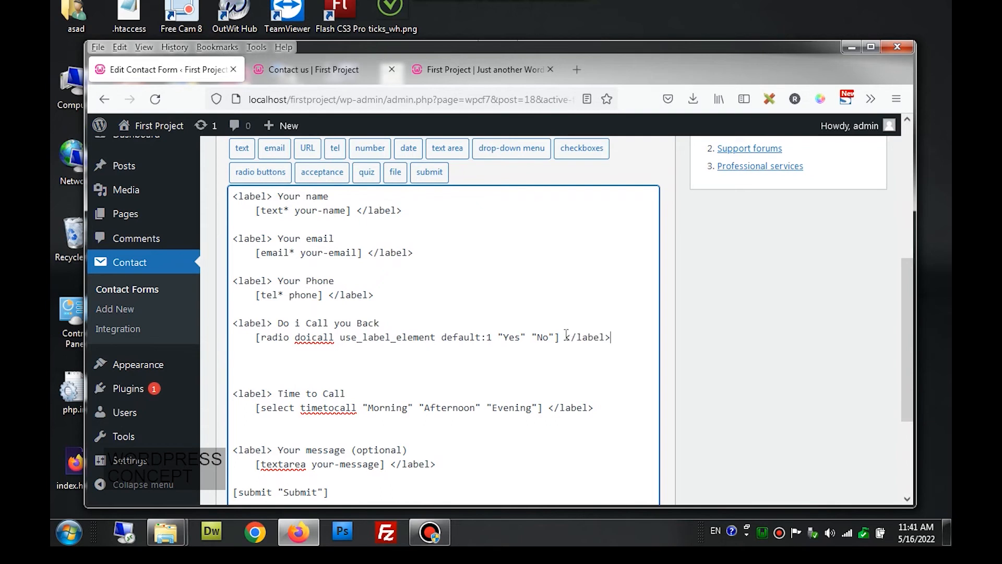
- Move the </label> tag back after 'Do i Call you Back' and save the form
left_click(682, 314)
scroll(681, 313, "down", 1)
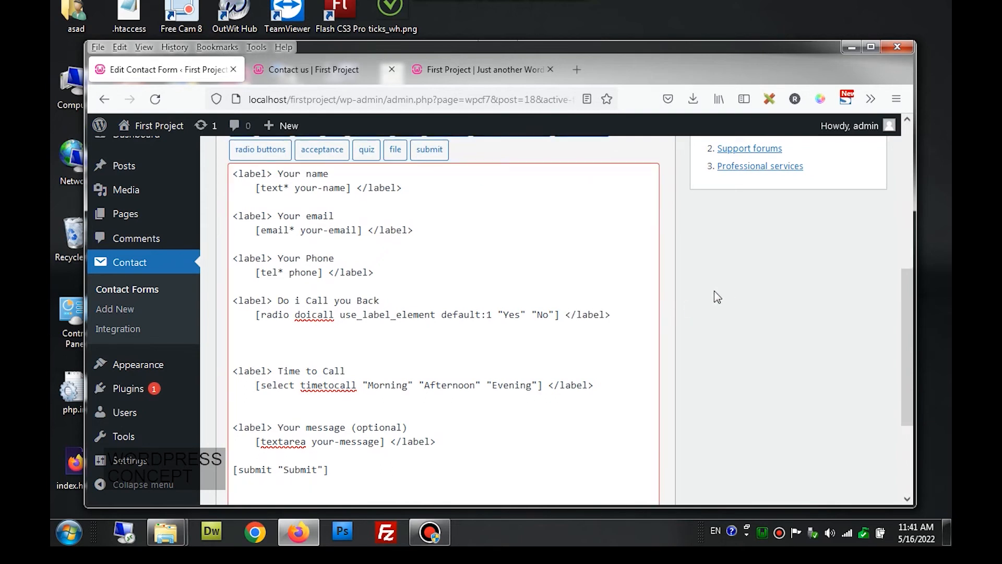
scroll(519, 271, "up", 5)
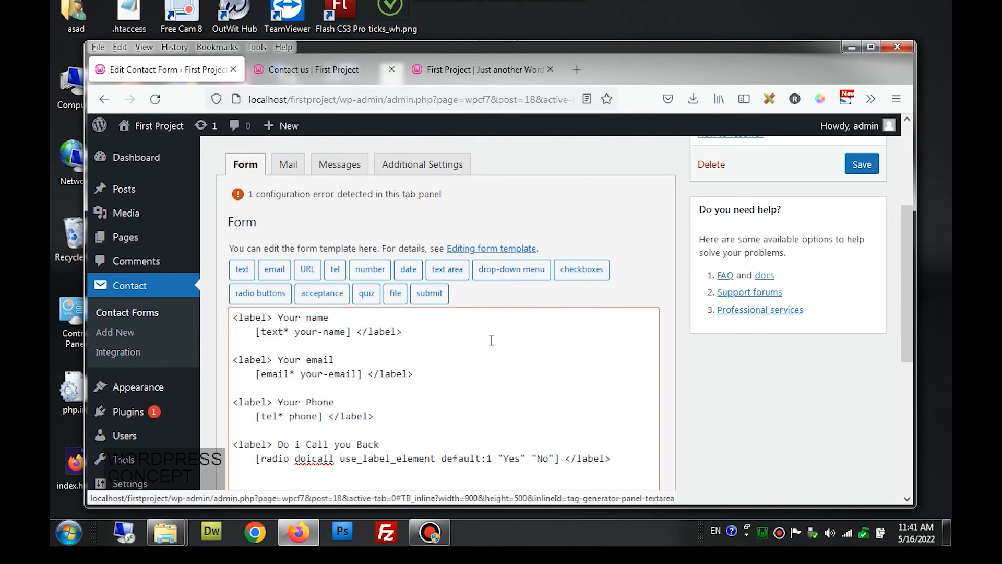
scroll(491, 341, "down", 5)
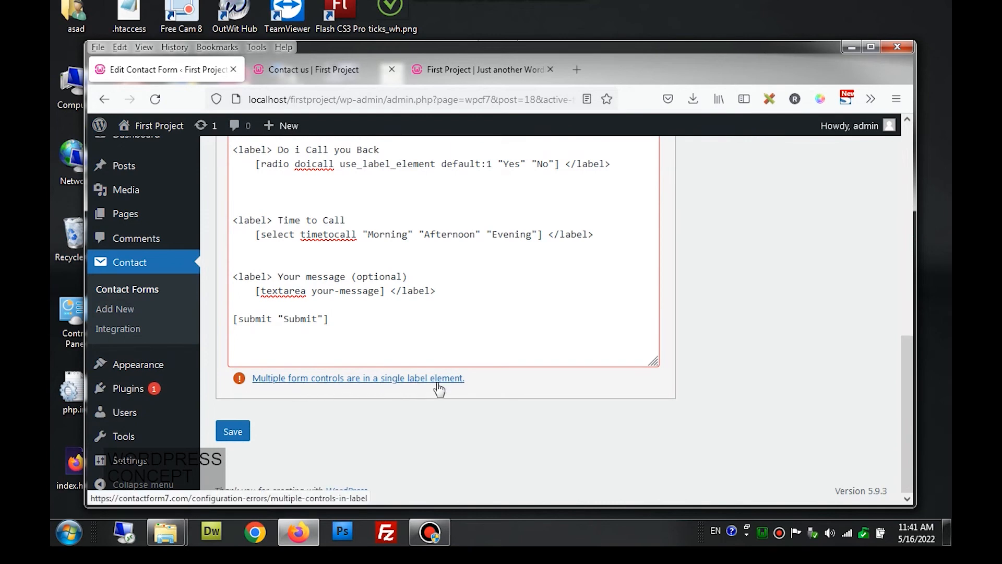
scroll(438, 383, "up", 1)
left_click_drag(566, 236, 616, 236)
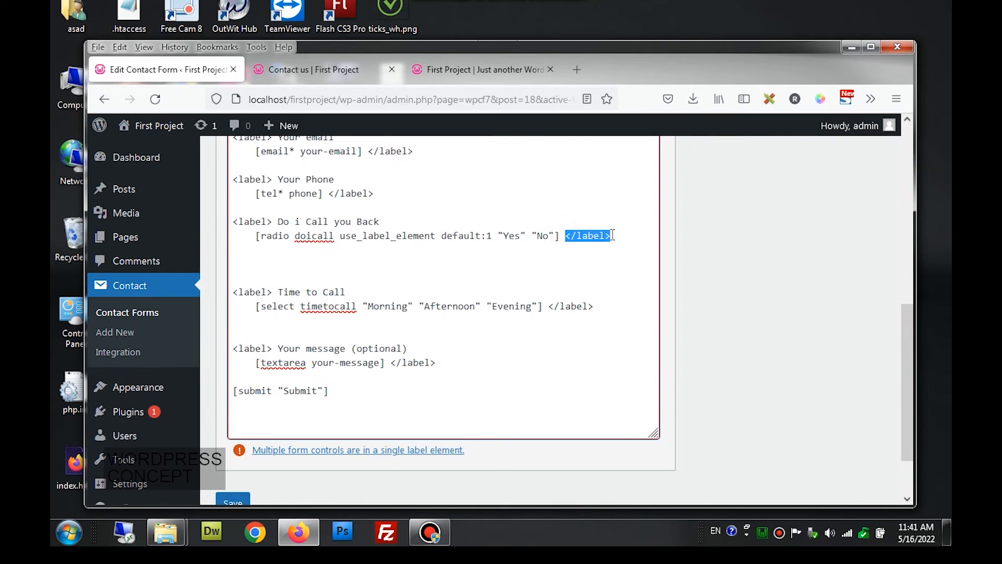
key("ctrl+x")
left_click(426, 222)
key("ctrl+v")
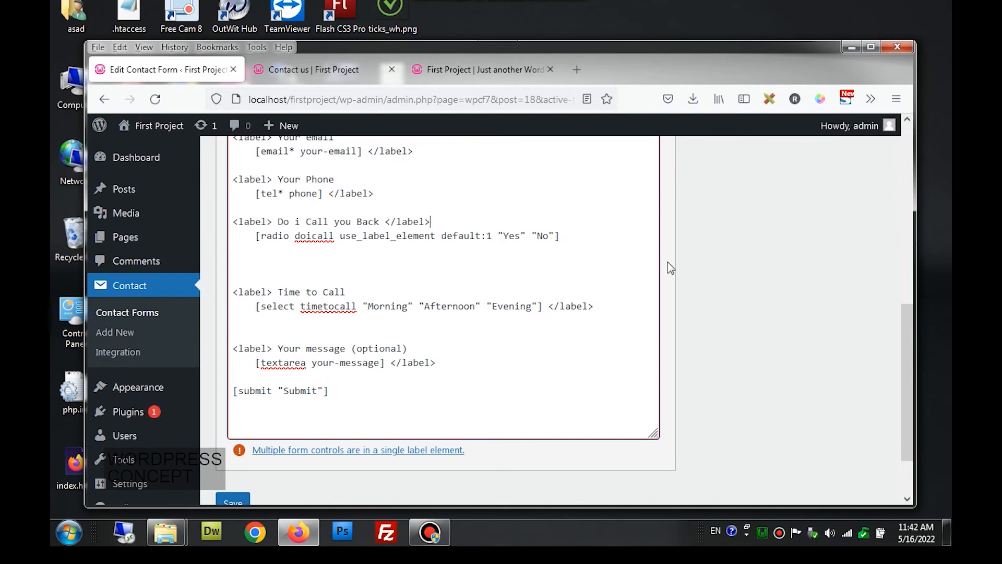
scroll(668, 264, "up", 5)
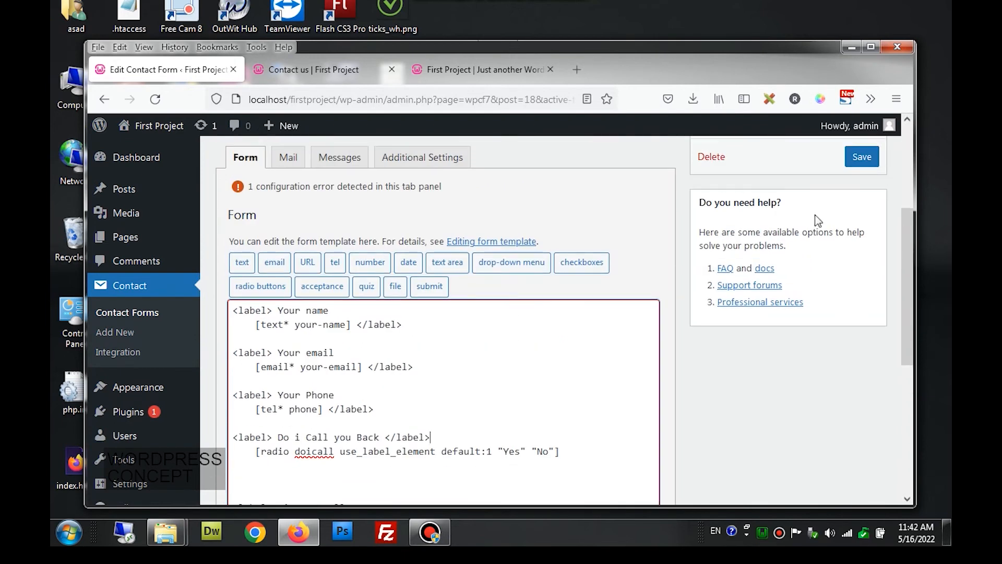
left_click(861, 158)
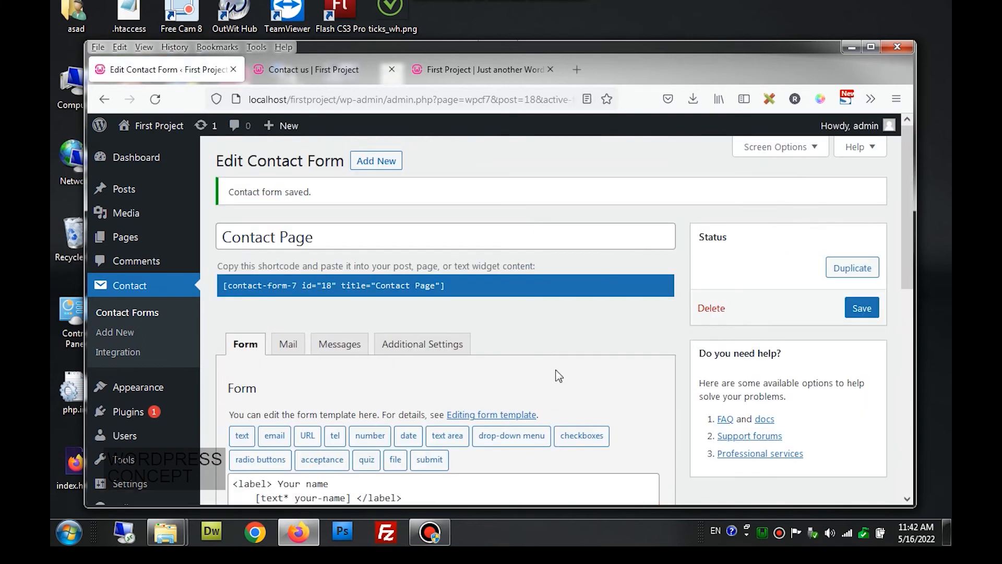
- Delete the blank lines above Time to Call and save the form again
scroll(555, 377, "down", 2)
scroll(555, 377, "down", 3)
scroll(551, 369, "down", 2)
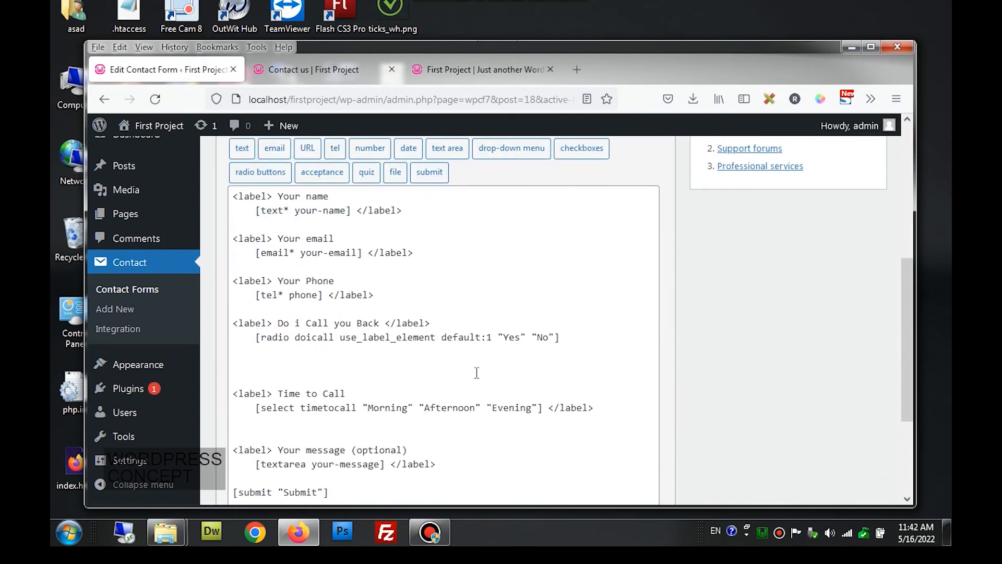
left_click(318, 366)
key("Delete")
key("Delete")
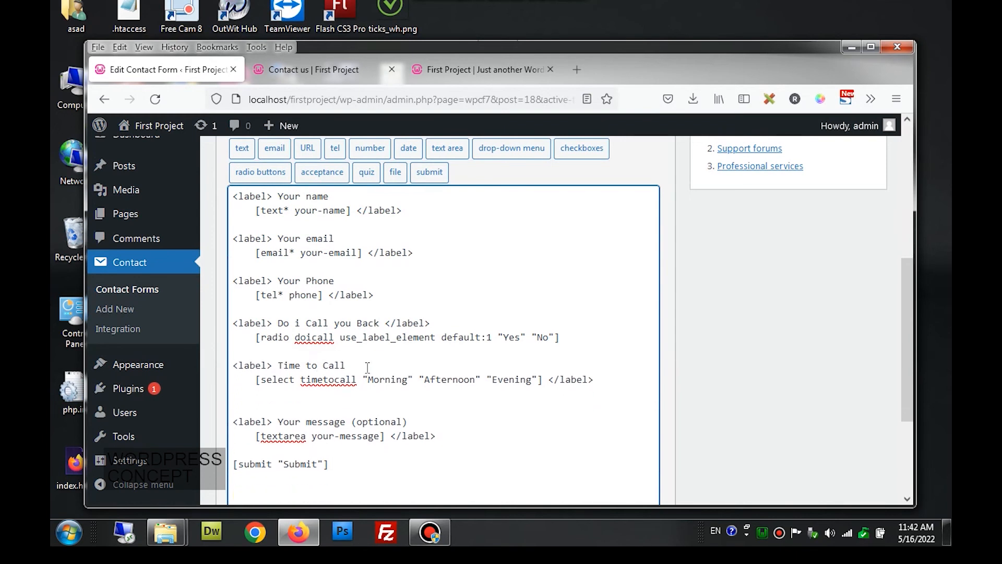
scroll(367, 367, "up", 2)
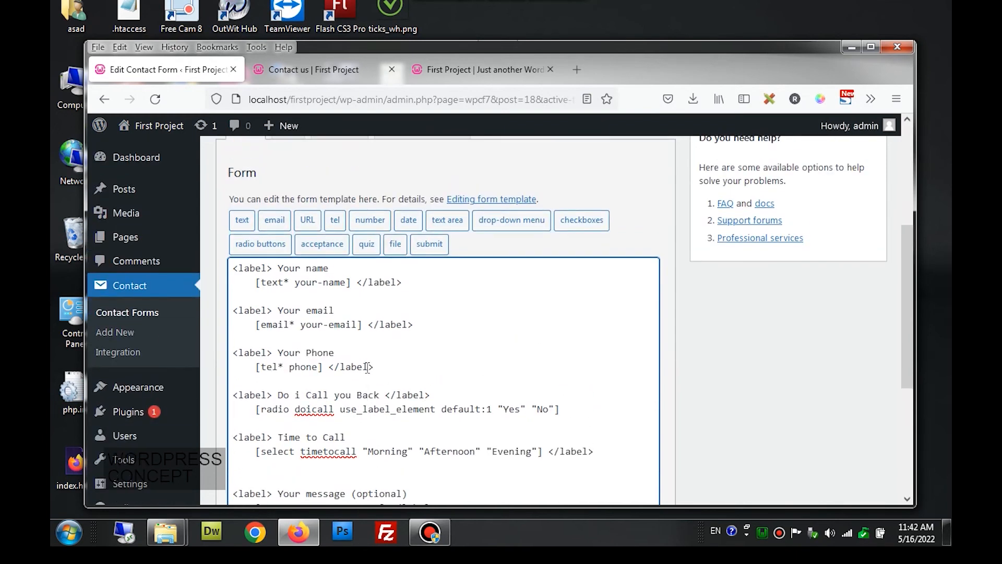
scroll(730, 304, "up", 4)
left_click(862, 238)
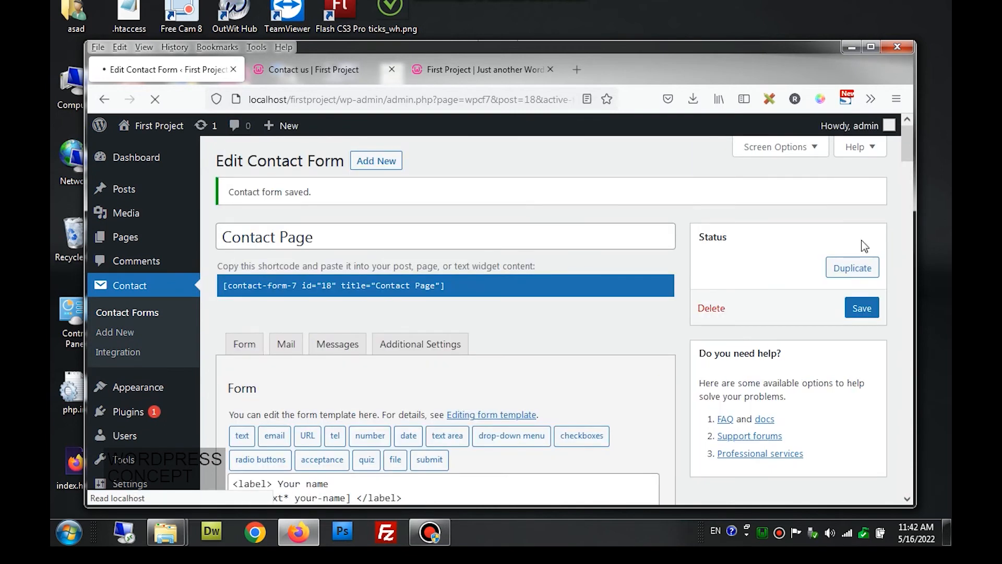
scroll(548, 304, "down", 1)
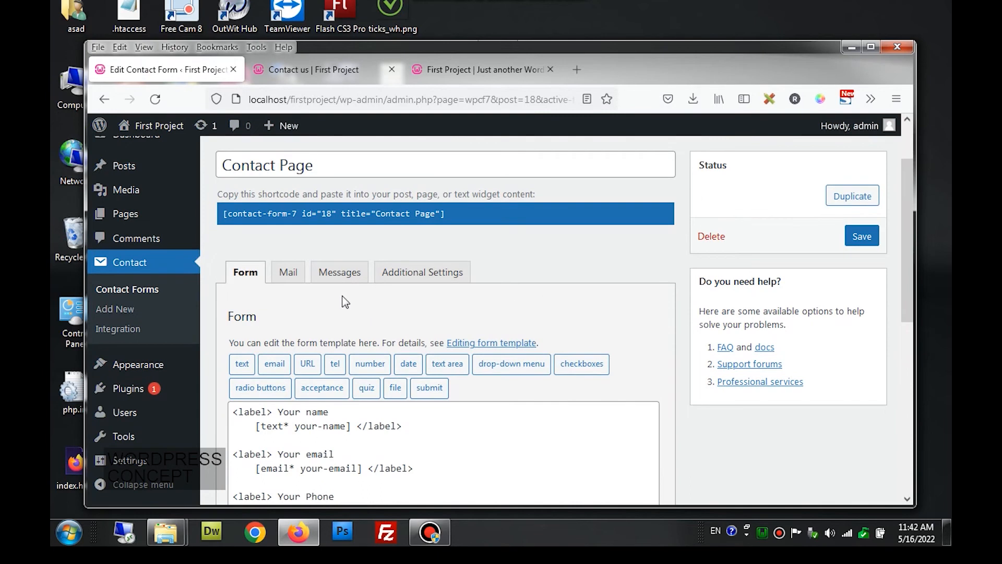
- Replace the Mail tab's default To recipient with the Gmail address
left_click(287, 274)
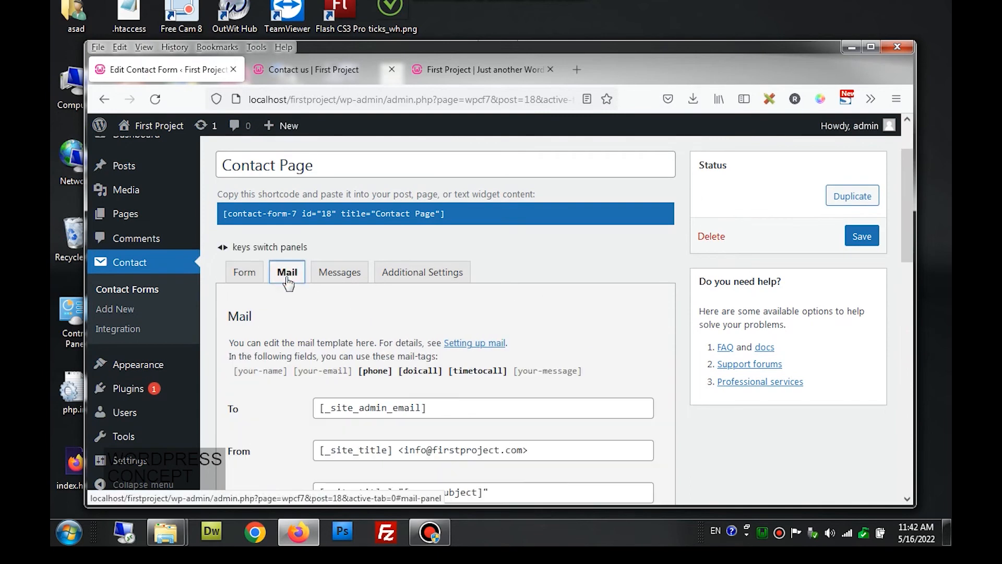
scroll(288, 282, "down", 1)
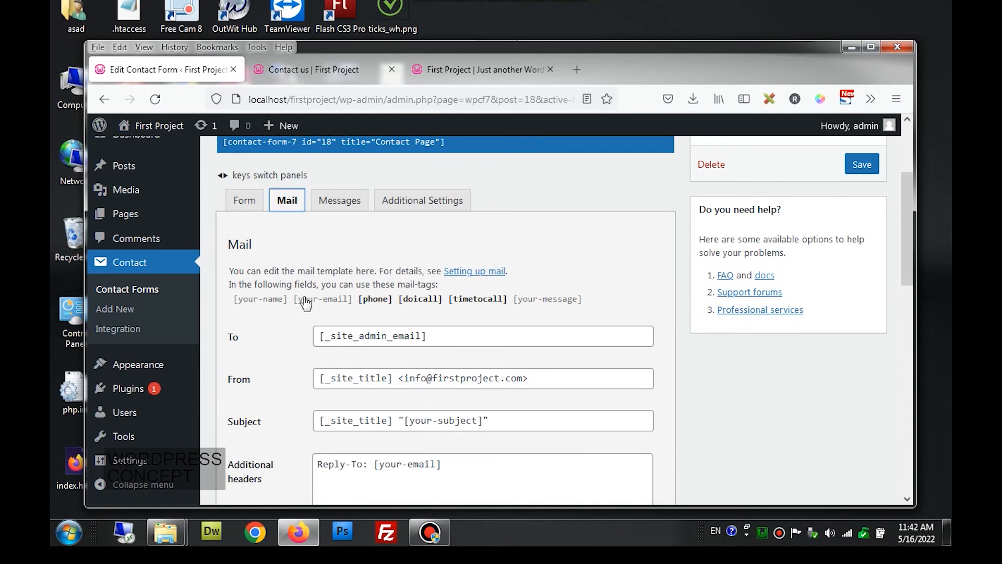
left_click_drag(336, 336, 417, 337)
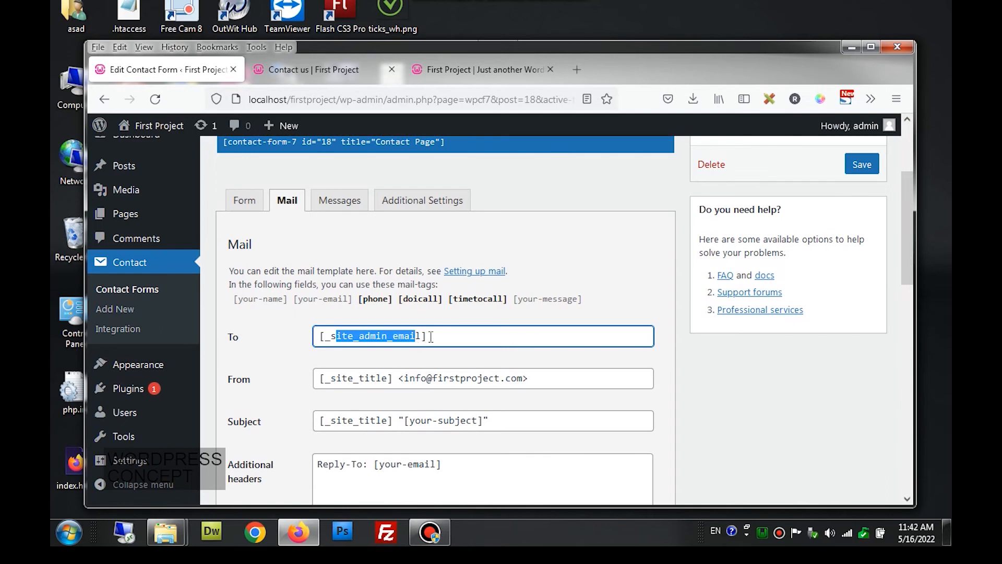
left_click(433, 337)
left_click_drag(437, 336, 304, 330)
type("admin")
key("BackSpace")
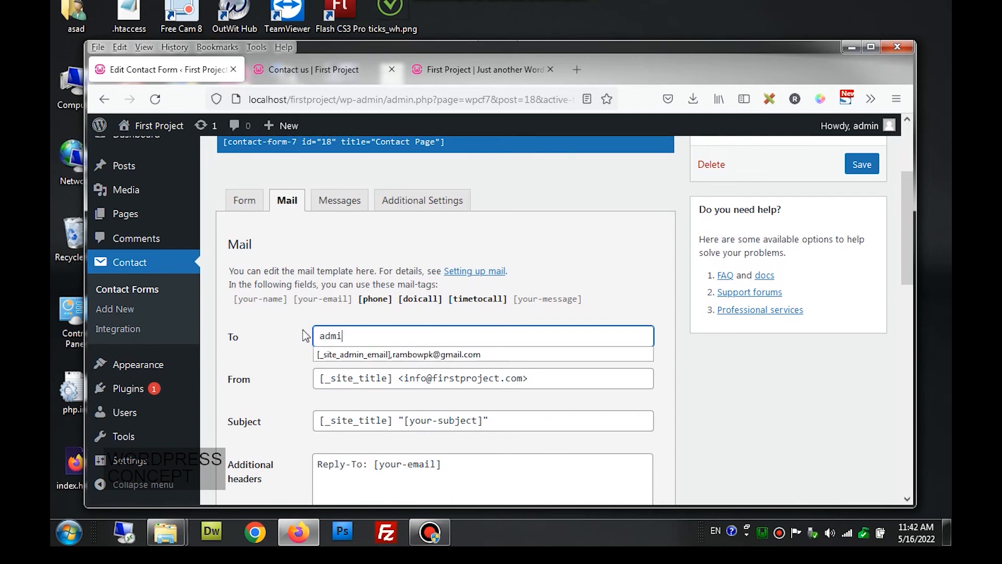
key("BackSpace")
key("BackSpace")
key("BackSpace")
key("BackSpace")
type("asif")
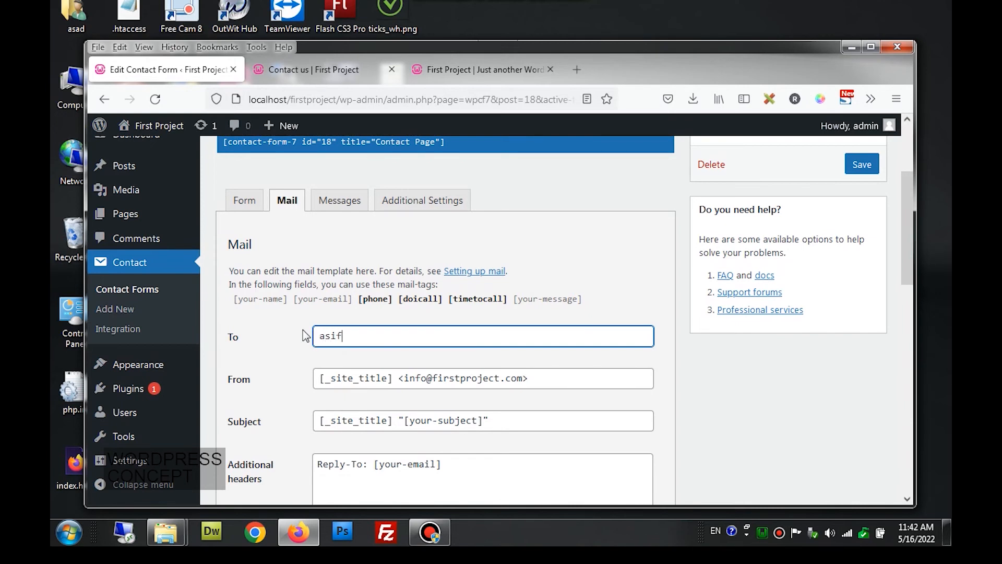
key("BackSpace")
key("BackSpace")
key("BackSpace")
key("BackSpace")
- Copy the Gmail address over the From field's sender address
scroll(387, 408, "down", 1)
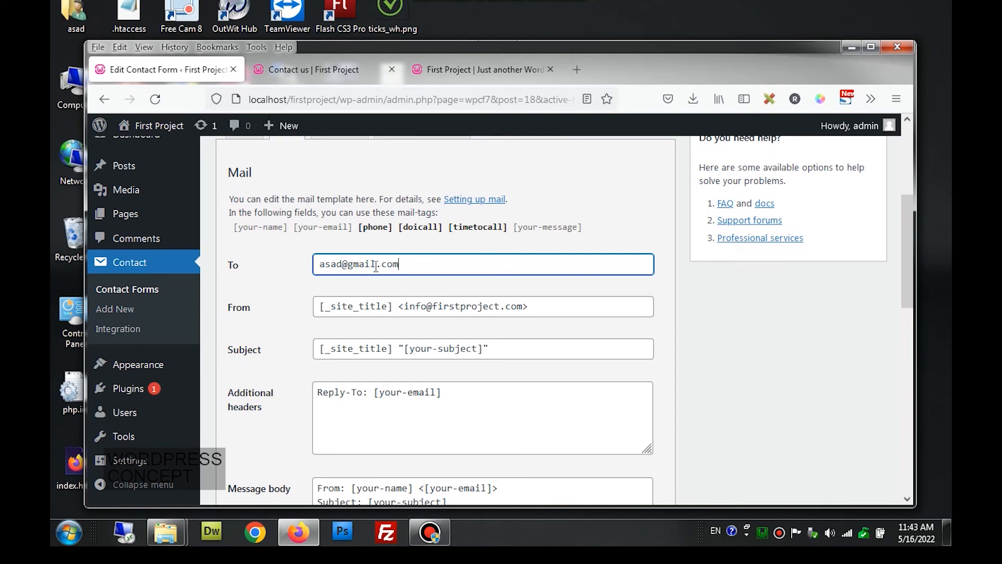
left_click_drag(401, 264, 315, 265)
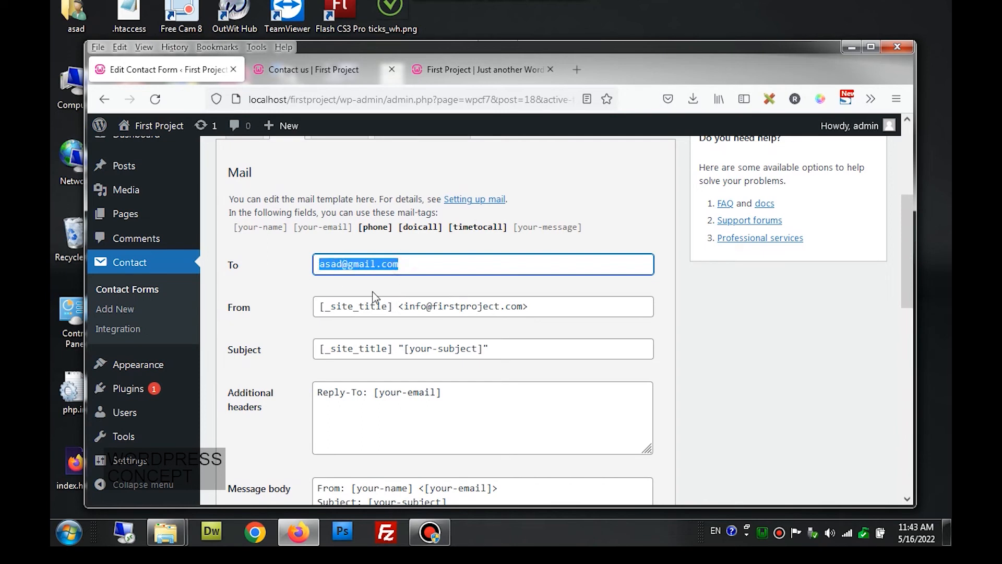
left_click(406, 305)
left_click_drag(406, 304, 524, 308)
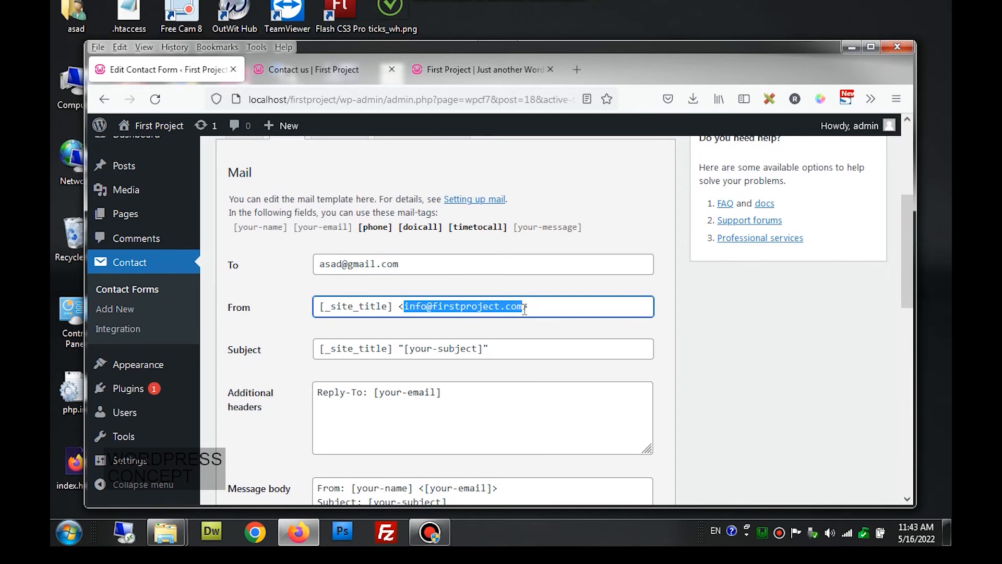
key("ctrl+v")
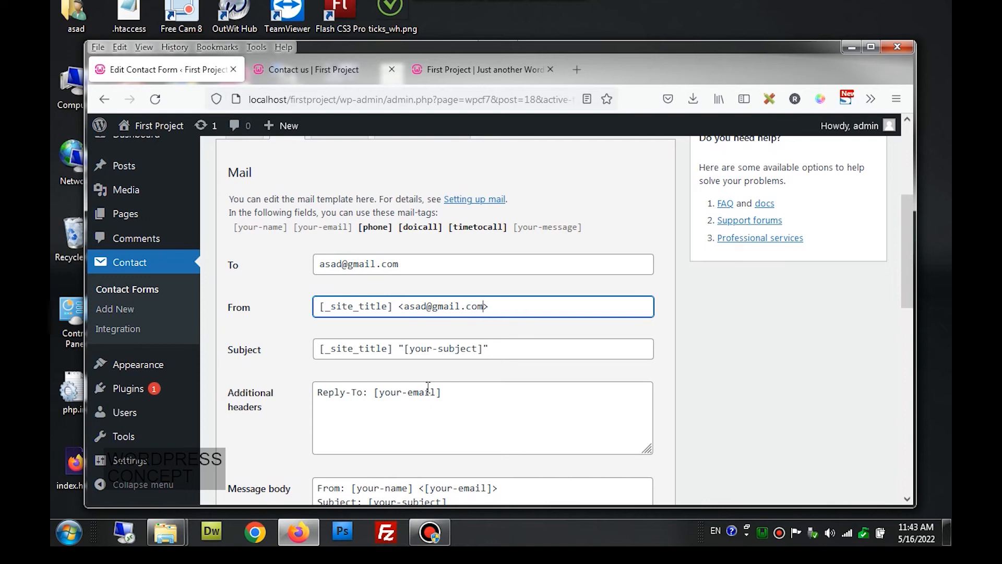
scroll(428, 386, "up", 3)
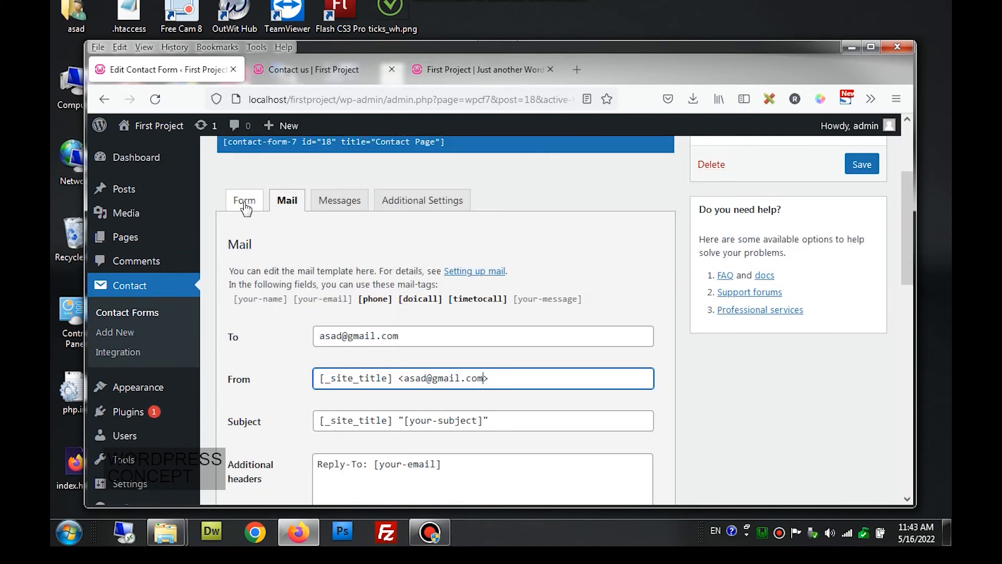
scroll(360, 412, "down", 3)
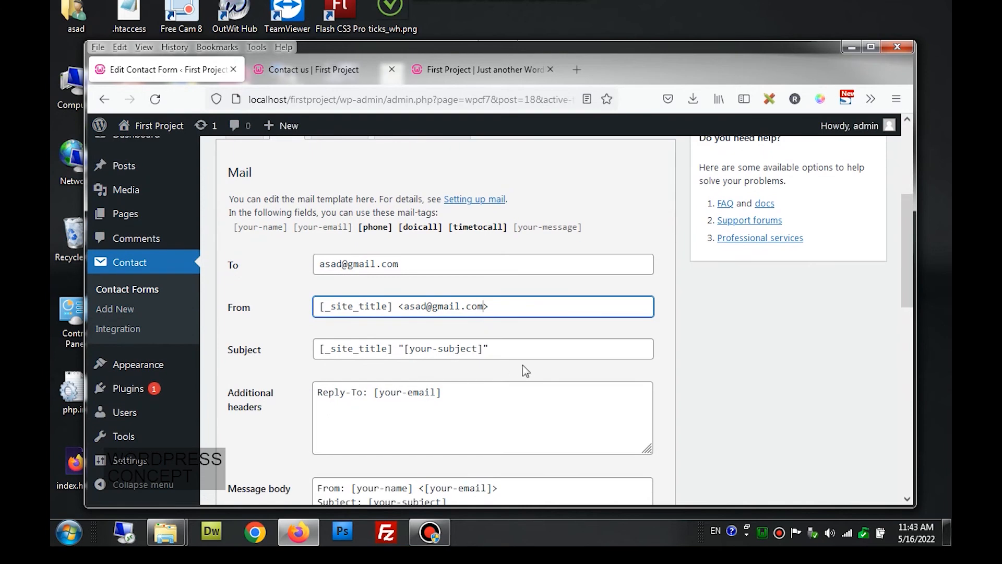
left_click_drag(518, 347, 291, 351)
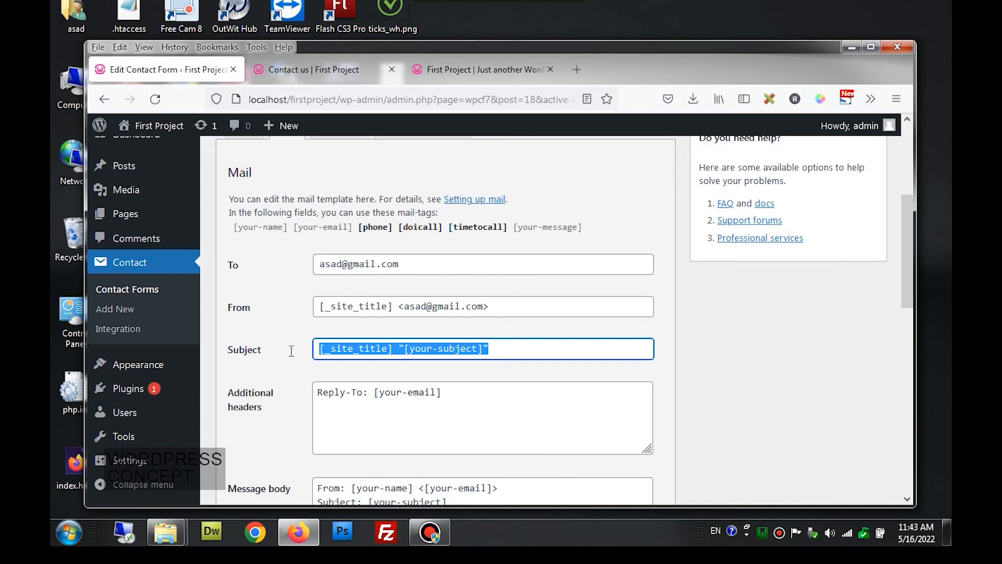
- Replace the selected subject line with 'Mail from site abc'
type("M")
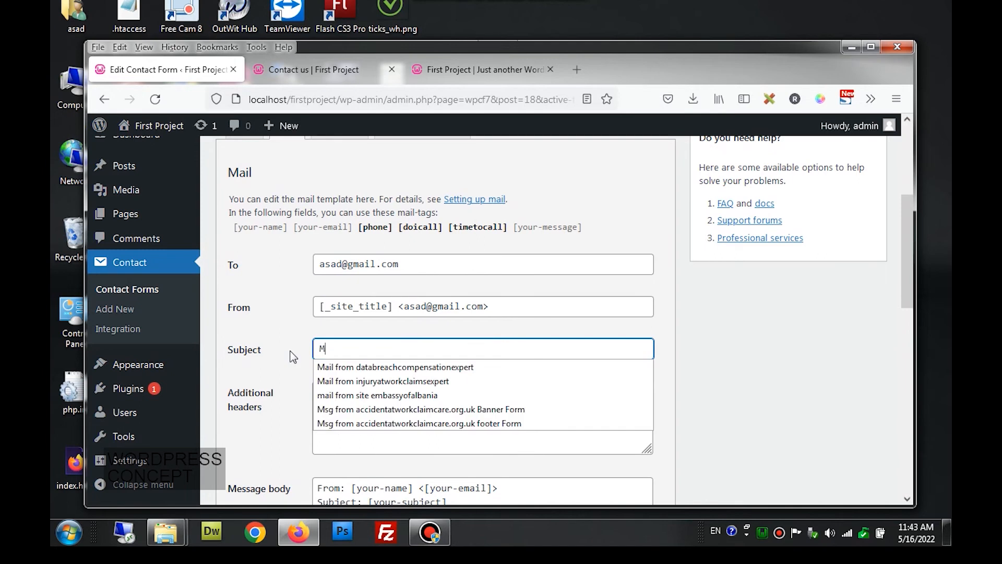
type("ail from ")
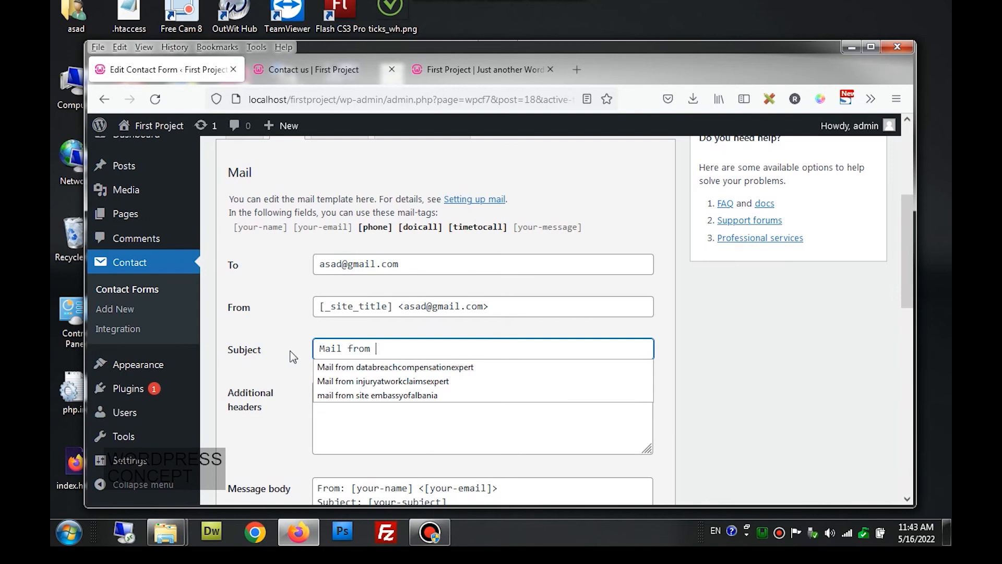
type("site")
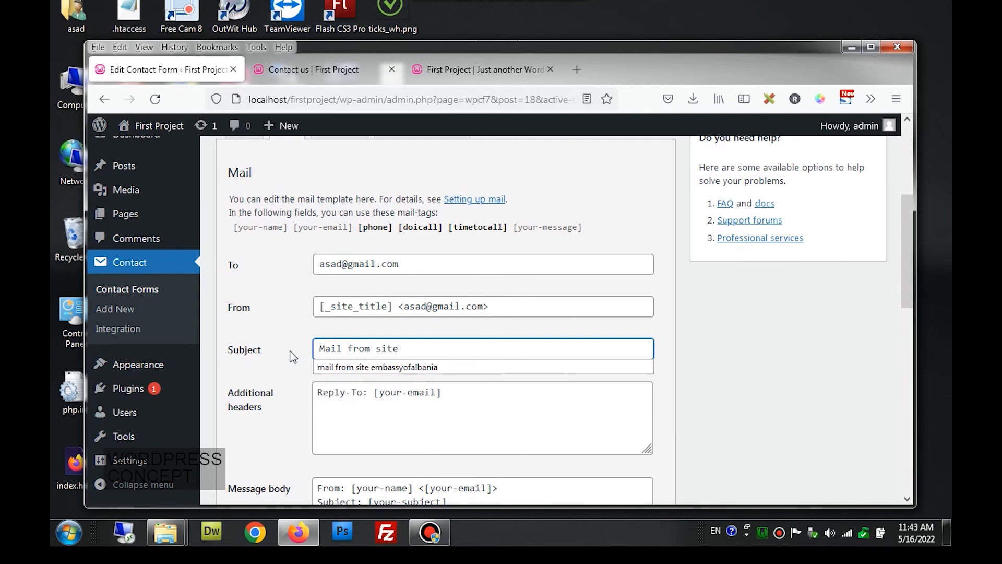
type(" abc")
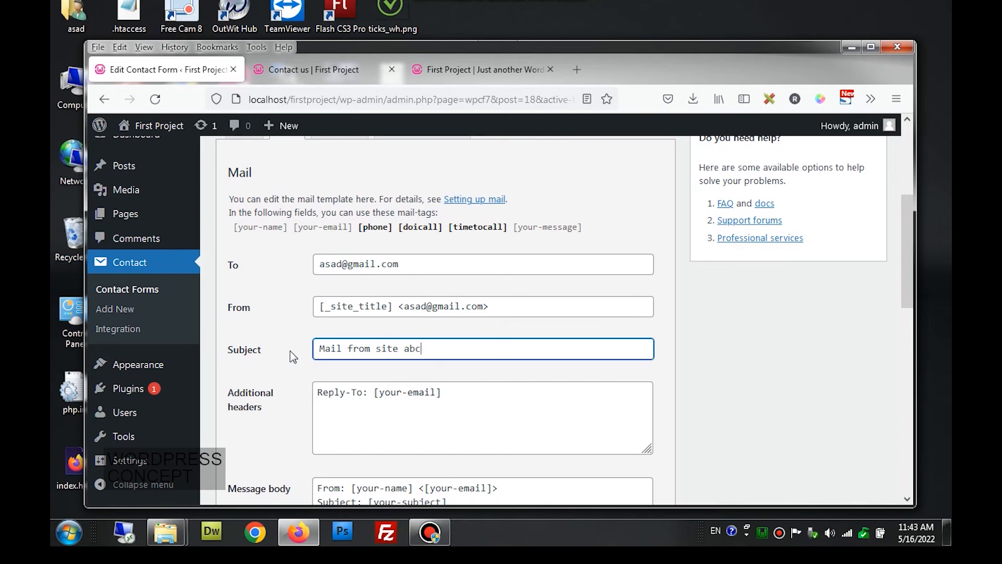
scroll(309, 420, "down", 5)
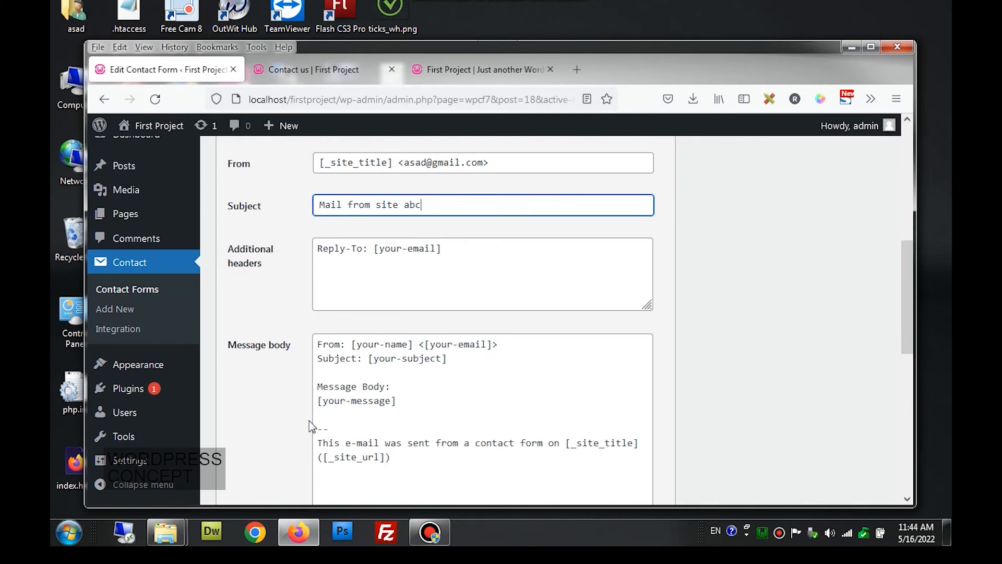
scroll(311, 421, "up", 5)
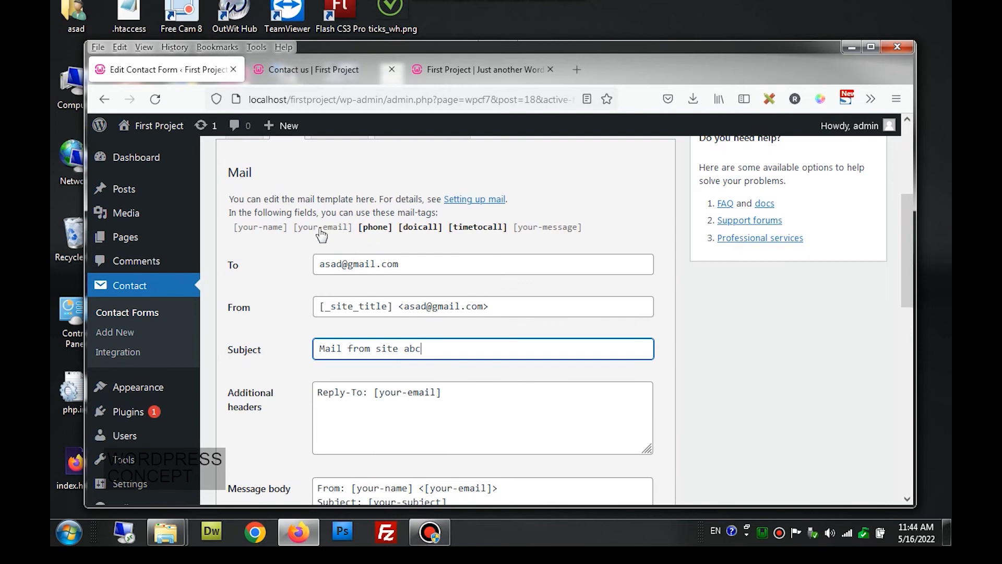
scroll(281, 294, "down", 5)
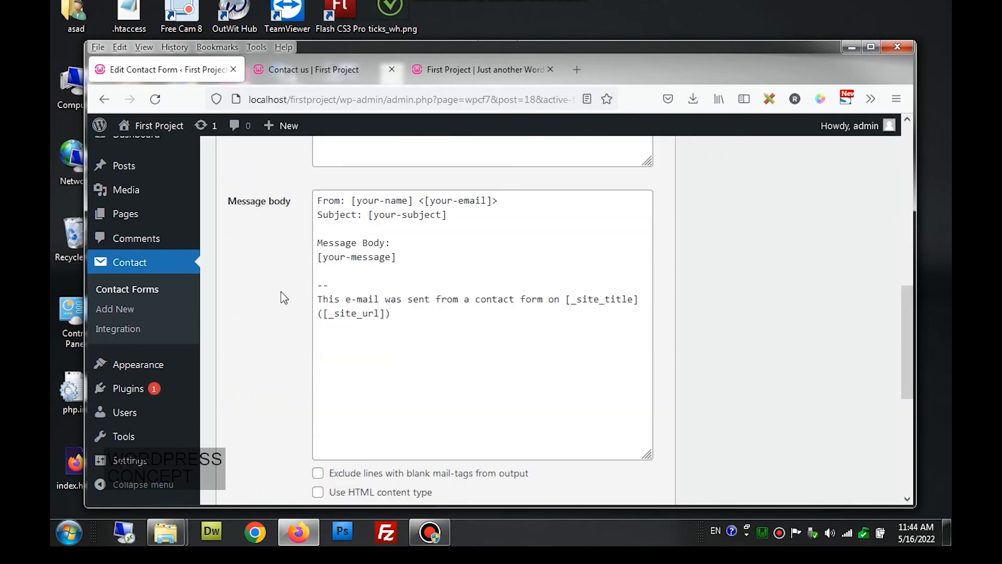
left_click_drag(416, 313, 312, 291)
key("BackSpace")
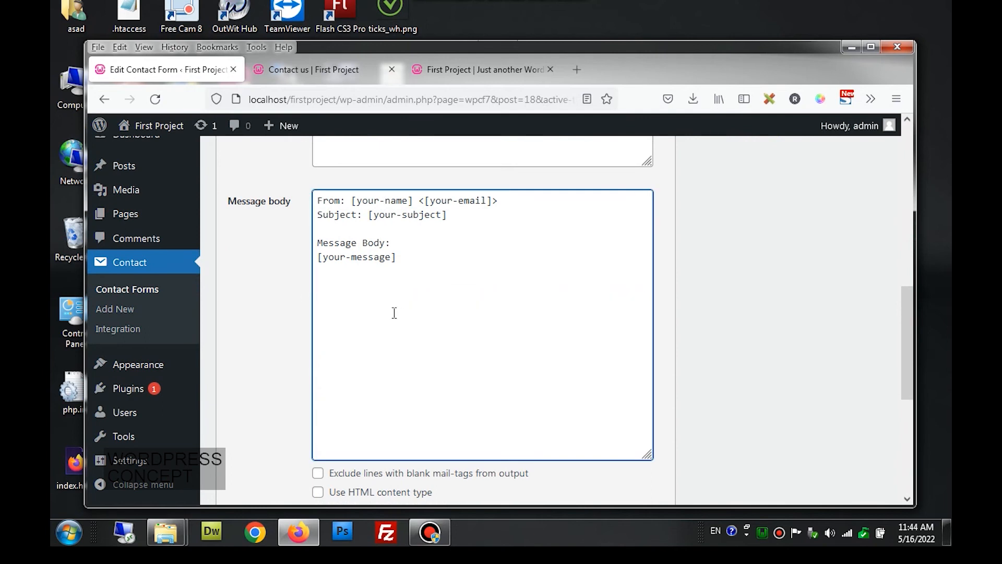
scroll(353, 254, "up", 2)
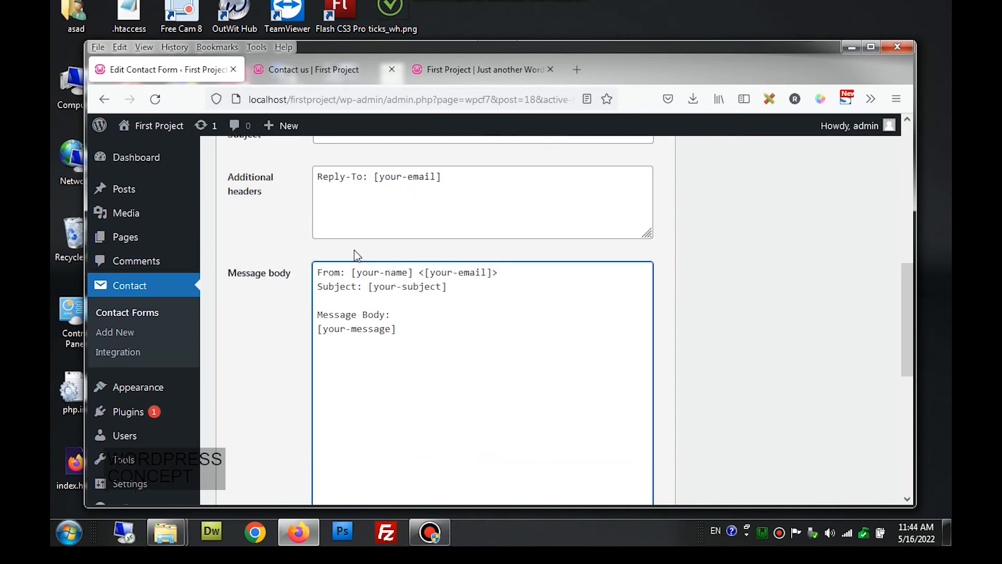
left_click_drag(411, 331, 301, 272)
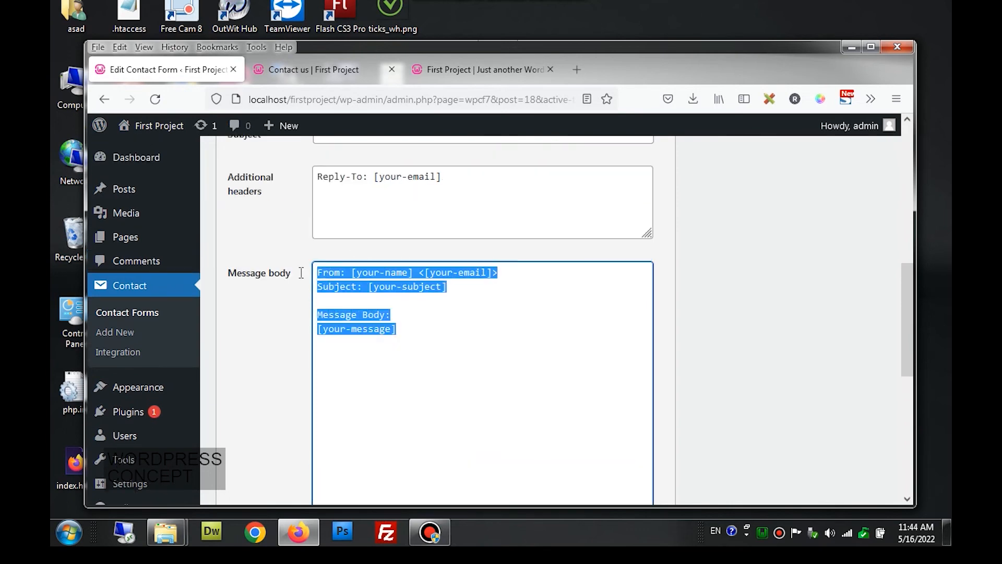
left_click(328, 375)
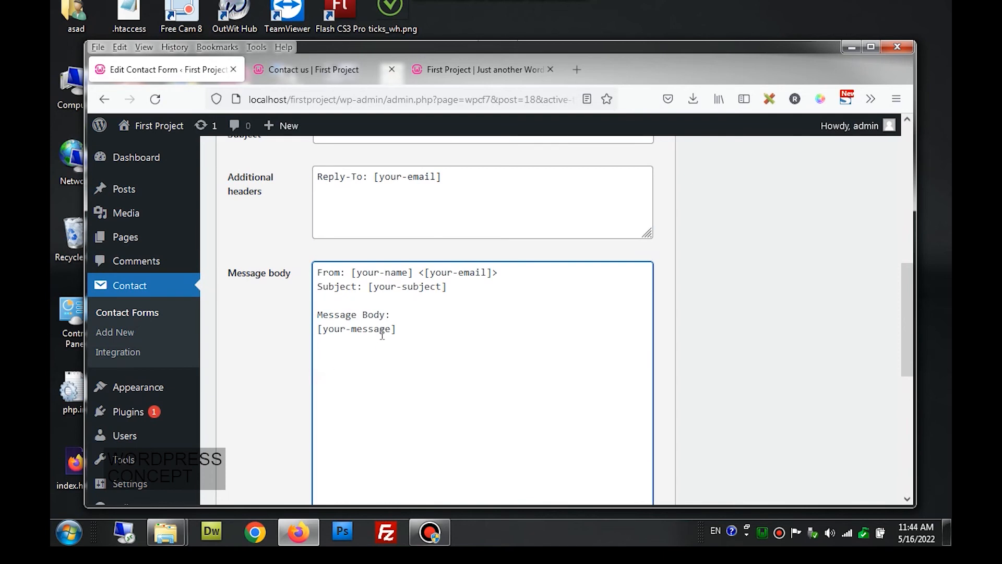
left_click(354, 271)
left_click_drag(354, 271, 420, 275)
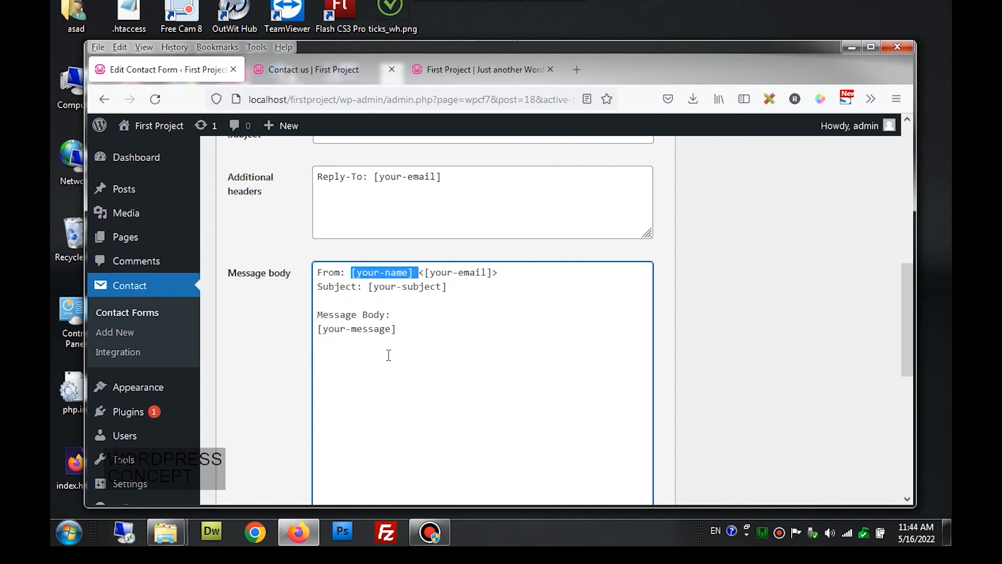
scroll(388, 355, "up", 4)
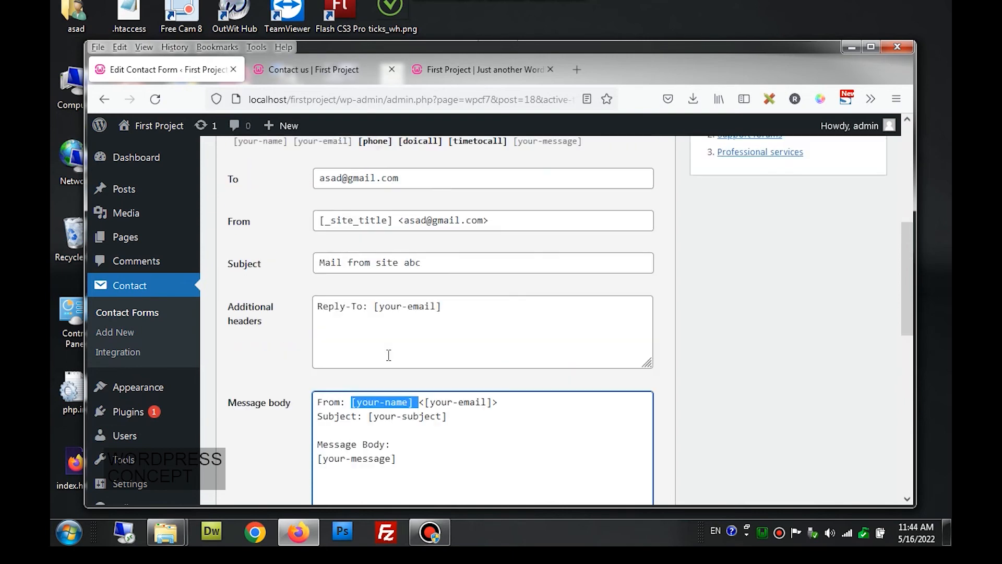
left_click(374, 228)
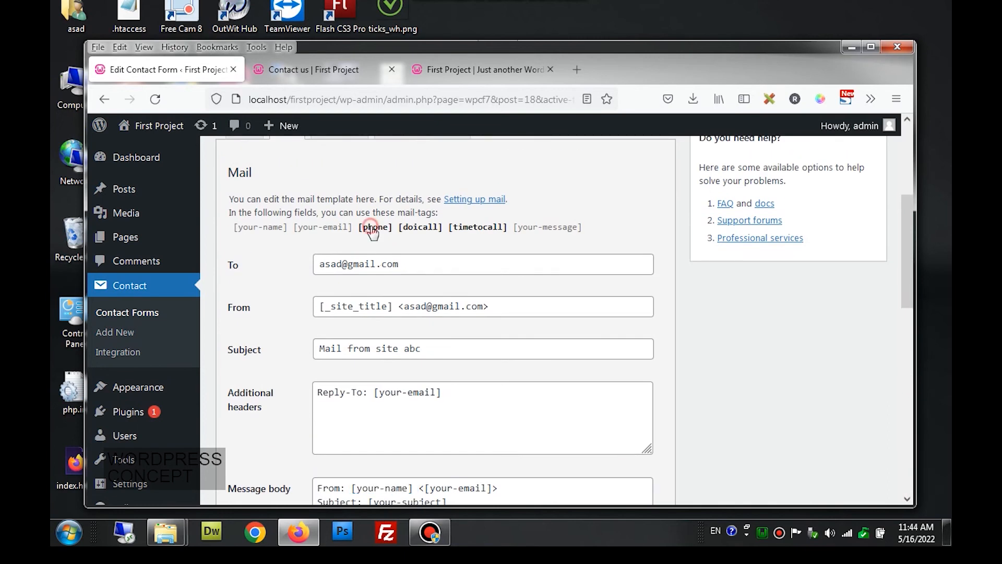
left_click(412, 230)
left_click(471, 230)
scroll(447, 292, "down", 3)
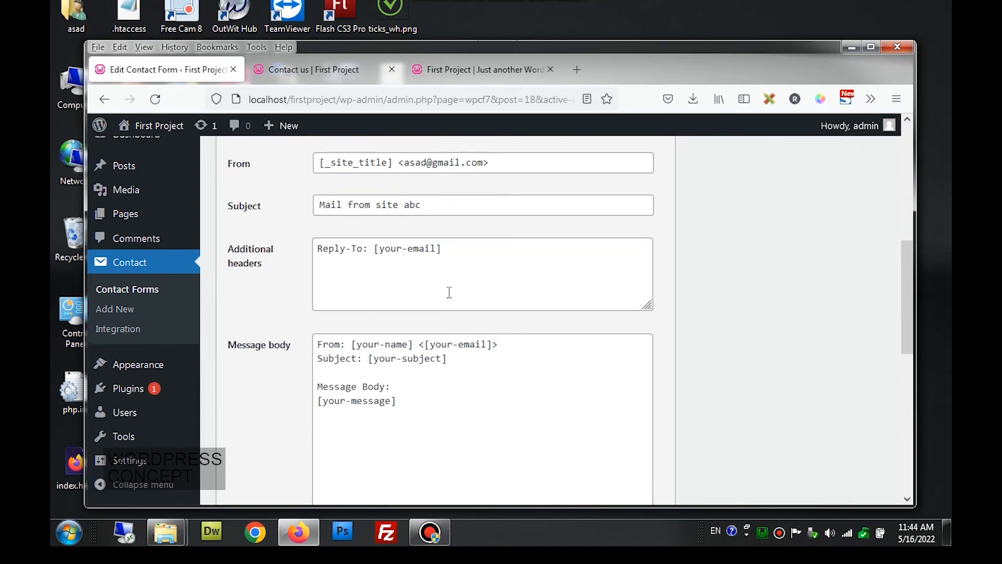
scroll(448, 292, "up", 3)
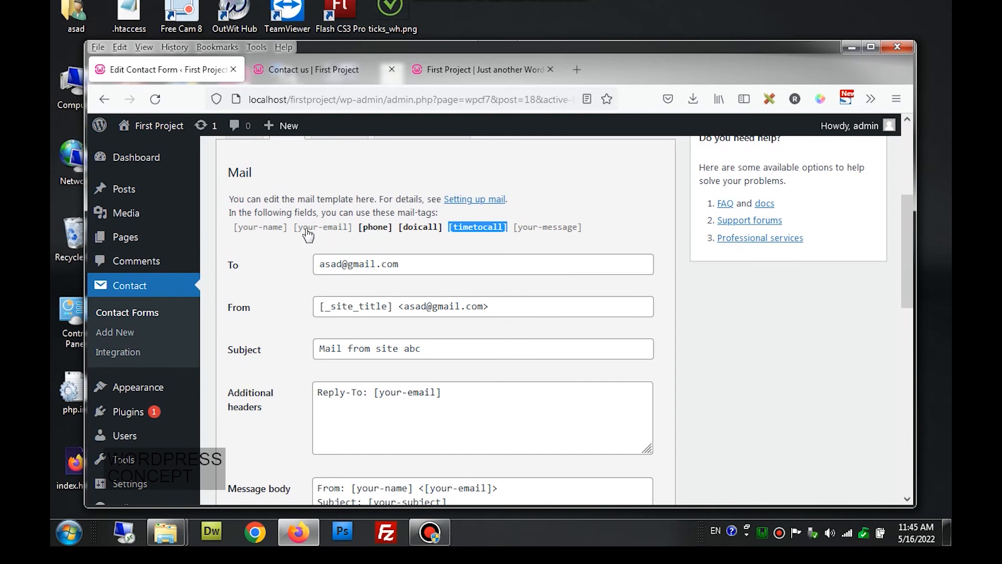
- Add a 'Phone: [phone]' line to the mail body, checking the live form's Your Phone field
left_click(374, 229)
key("ctrl+c")
scroll(388, 313, "down", 3)
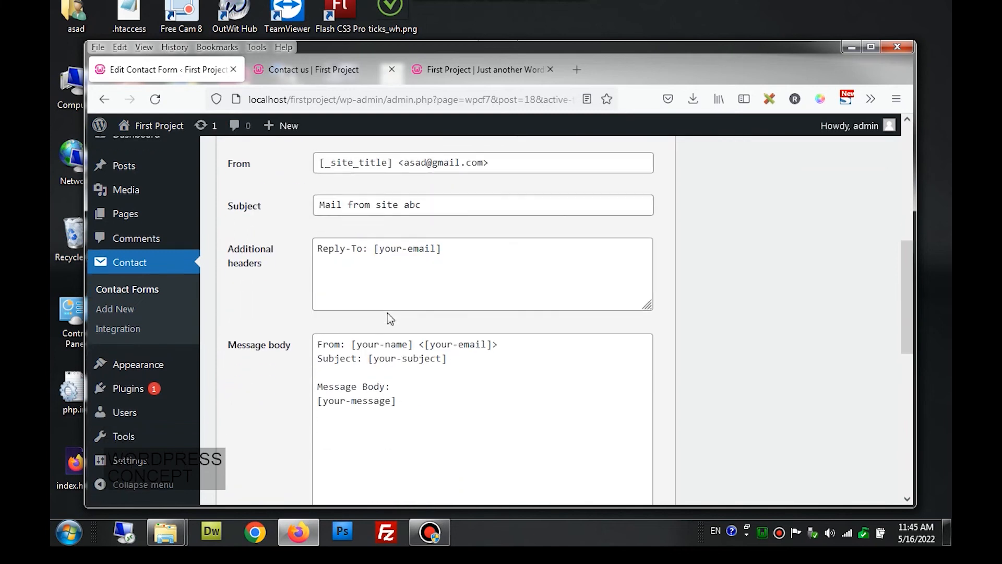
left_click(335, 371)
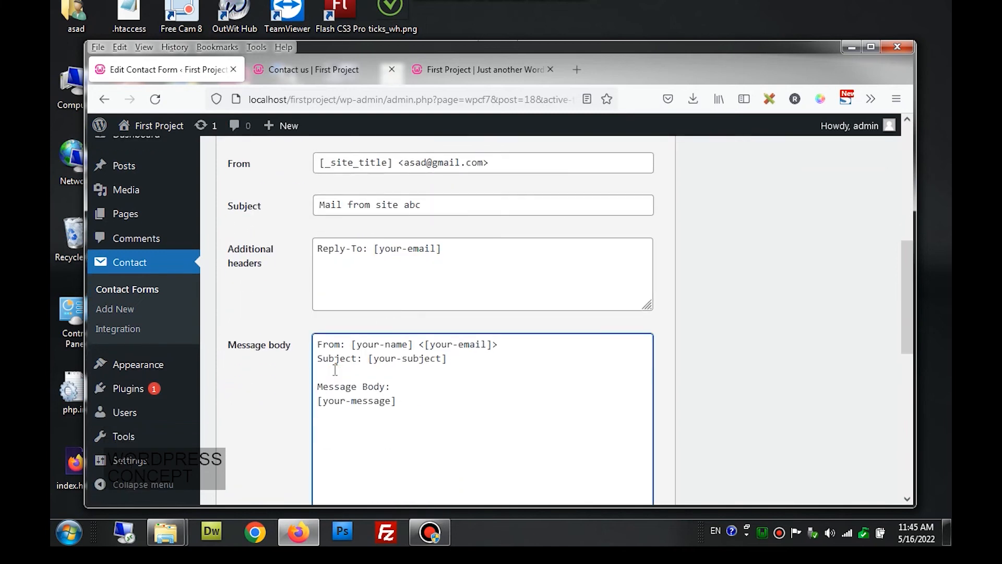
type("Phone:")
key("ctrl+v")
key("Return")
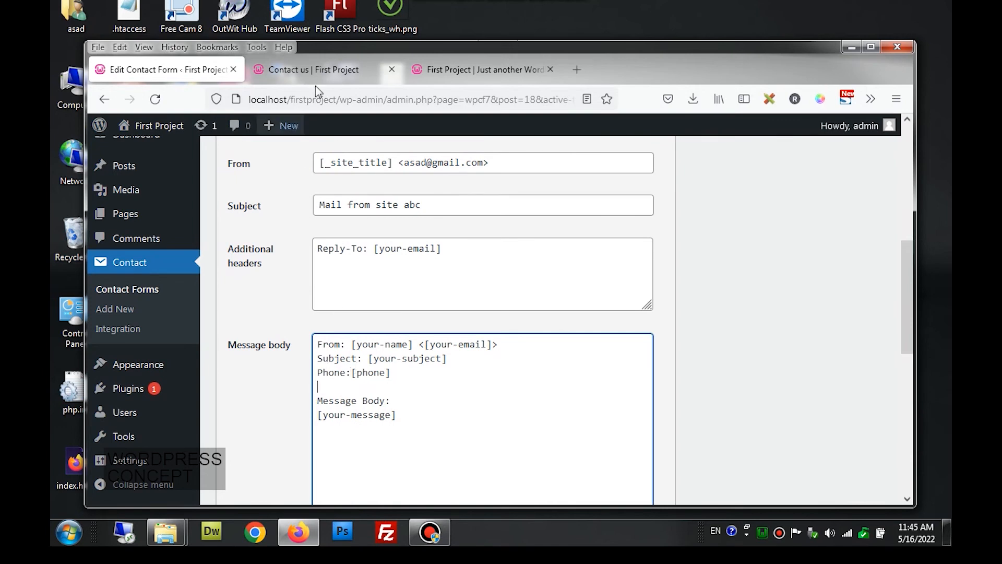
left_click(319, 64)
left_click(242, 218)
left_click(165, 77)
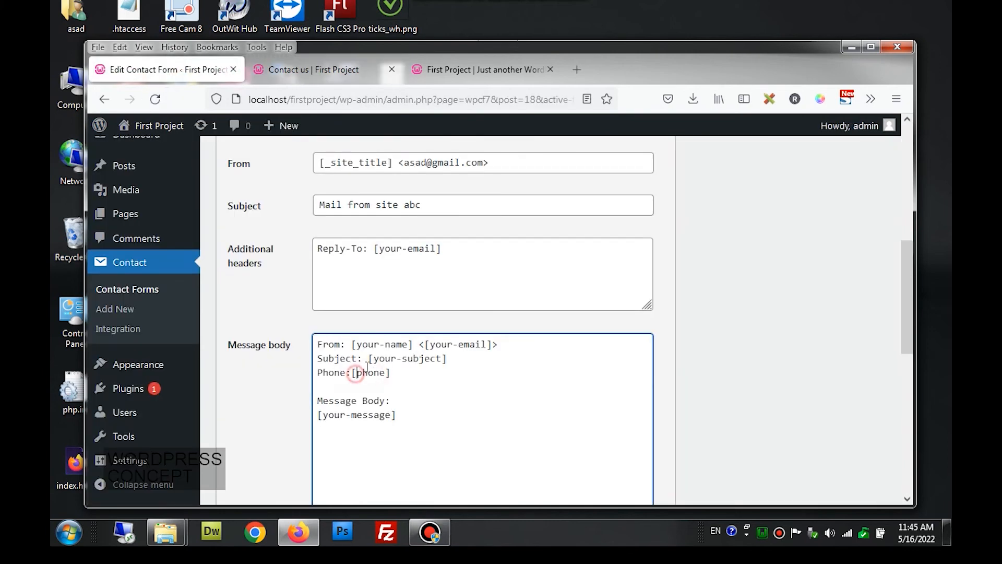
scroll(435, 283, "up", 2)
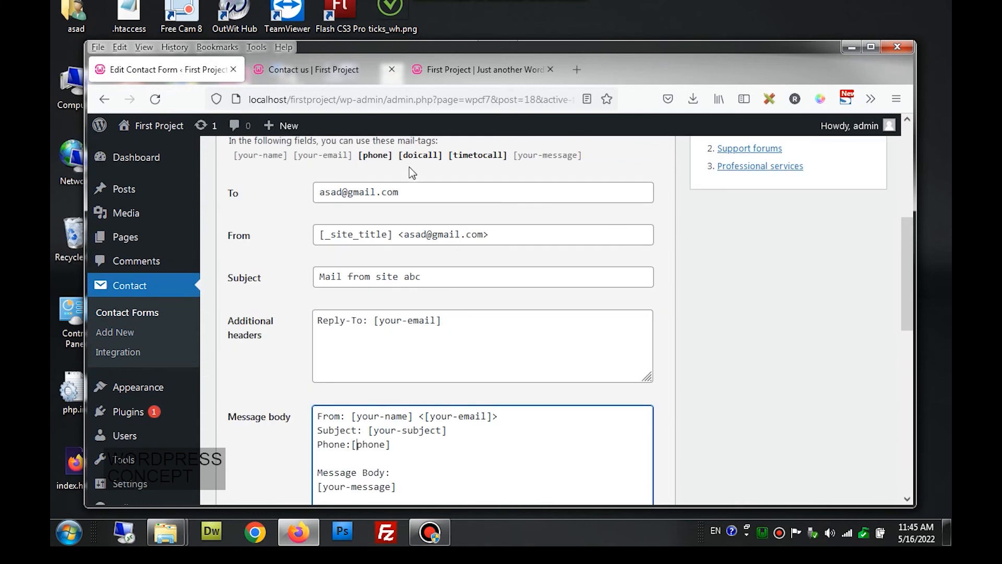
- Add a 'Do I call: [doicall]' line below the phone line
left_click(420, 156)
key("ctrl+c")
scroll(419, 204, "down", 4)
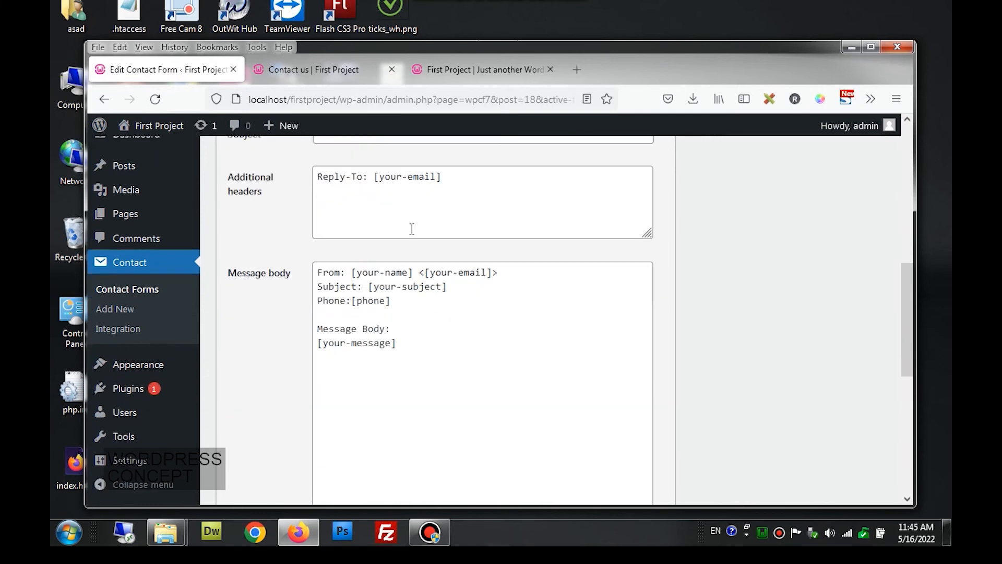
left_click(348, 315)
type("D")
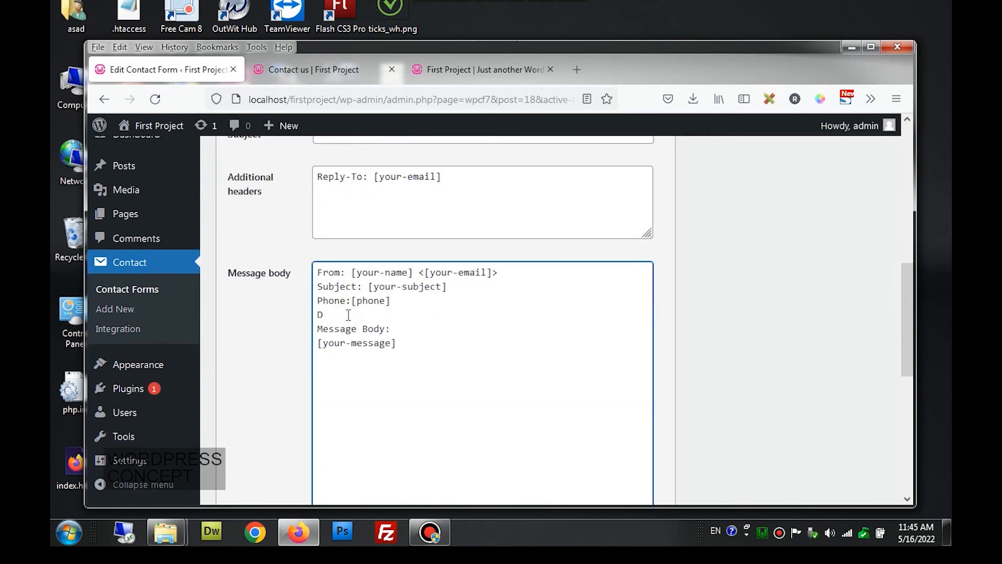
type("o I call:")
key("ctrl+v")
key("Return")
- Add a 'Time to Call: [timetocall]' line and save the form
scroll(348, 314, "up", 3)
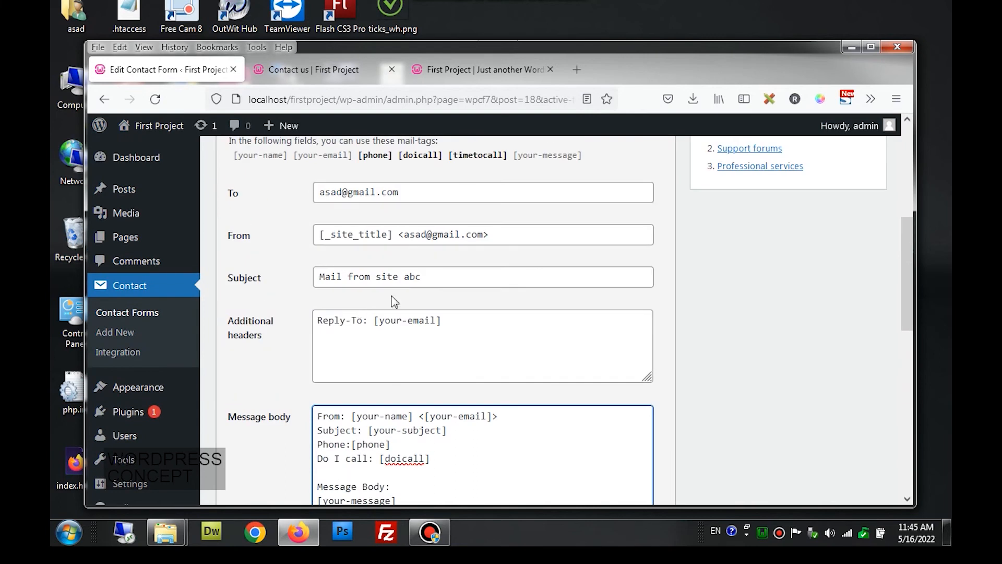
left_click(456, 161)
key("ctrl+c")
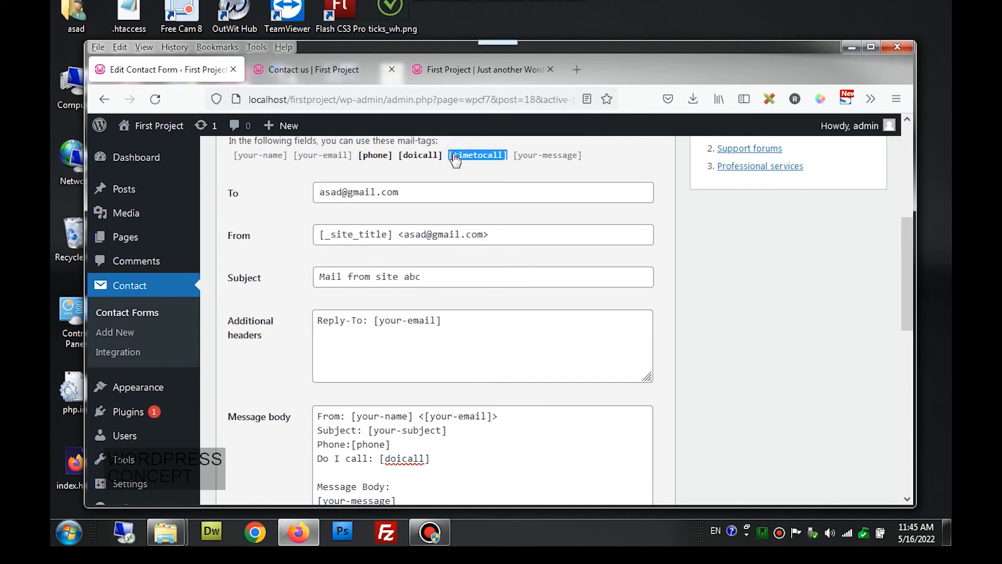
scroll(456, 160, "down", 3)
left_click(337, 326)
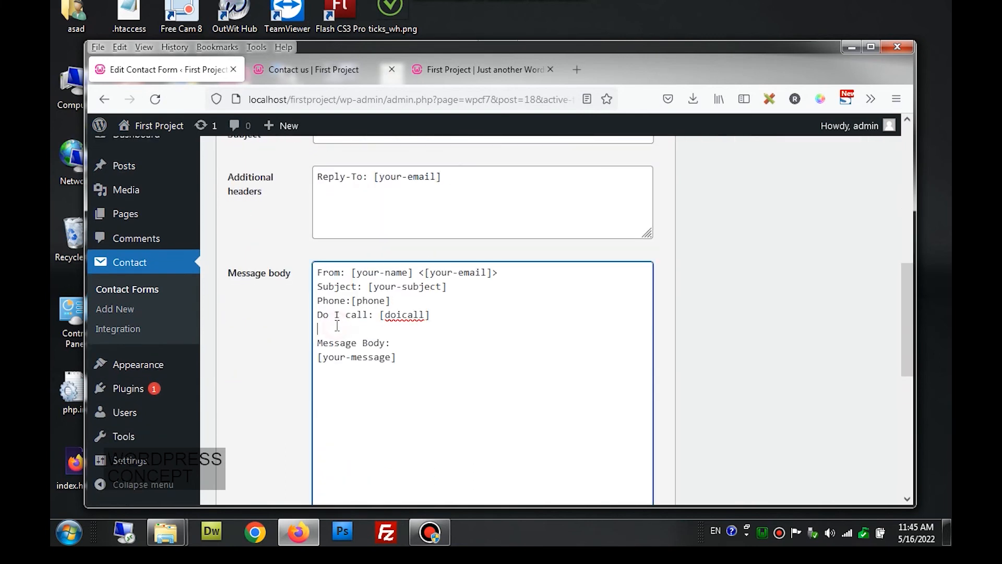
type("Time to Call:")
key("ctrl+v")
scroll(766, 283, "up", 5)
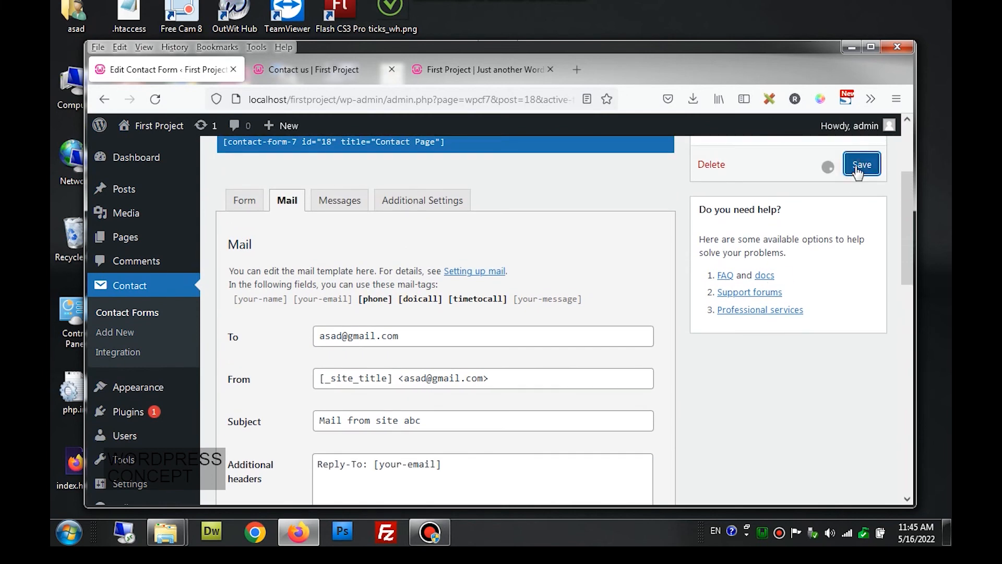
left_click(854, 168)
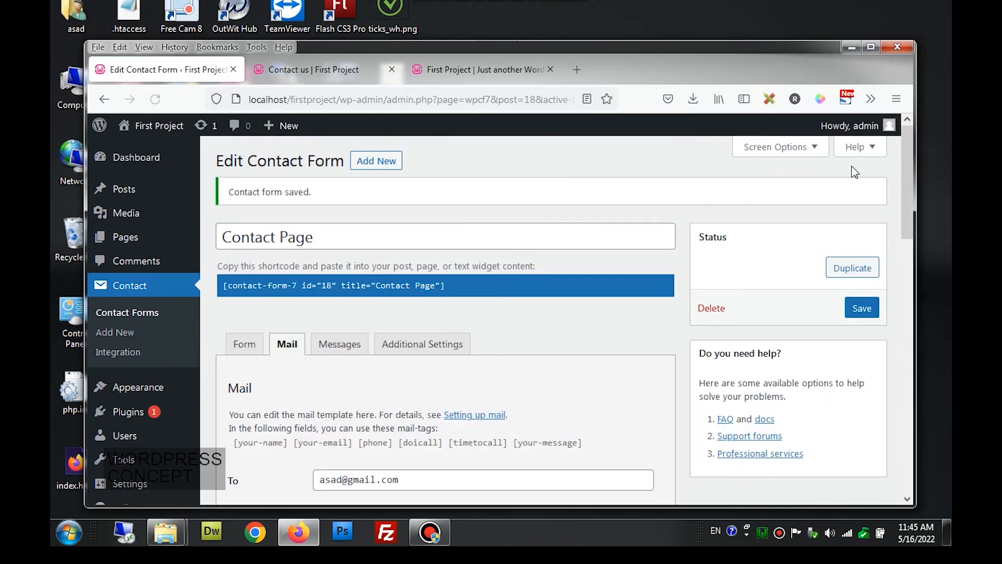
left_click(330, 68)
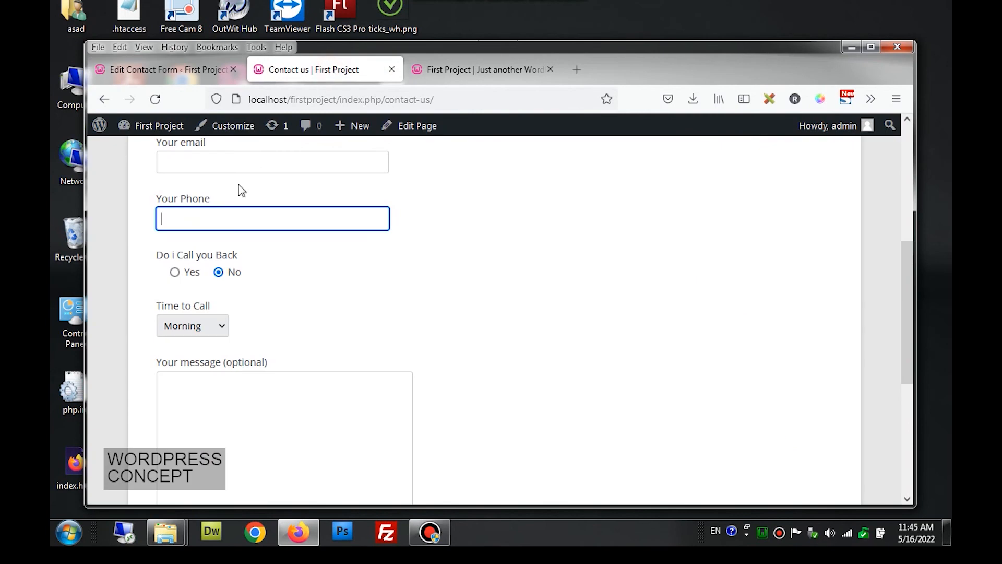
- Reload the Contact us page and enter 'test name', the Gmail address and a test phone number
left_click(155, 99)
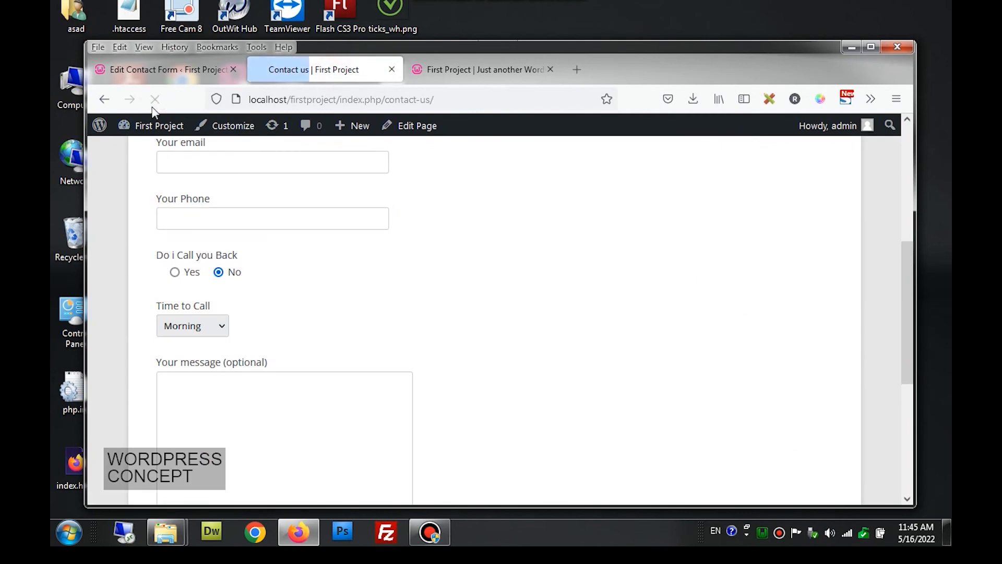
scroll(352, 230, "down", 3)
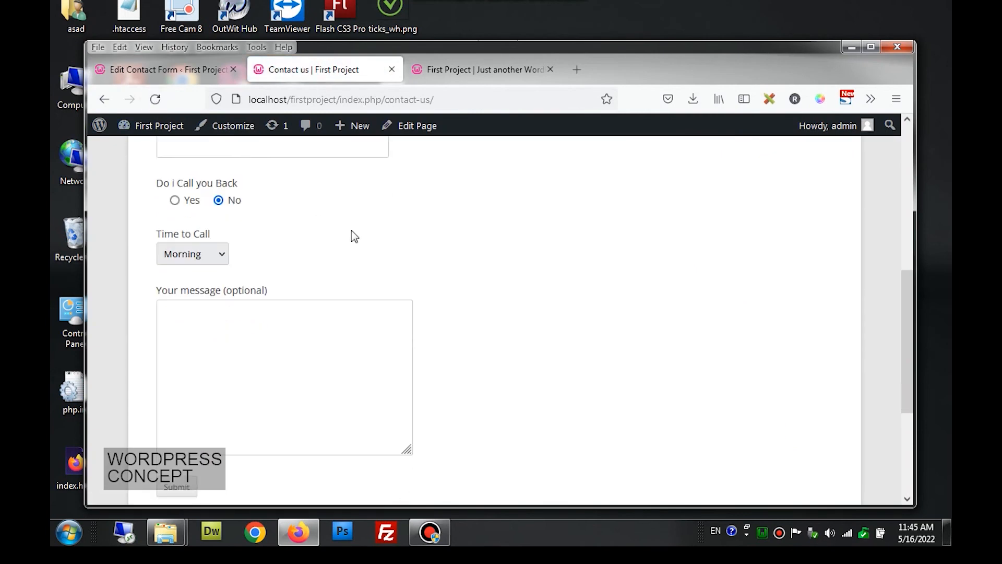
scroll(353, 231, "down", 2)
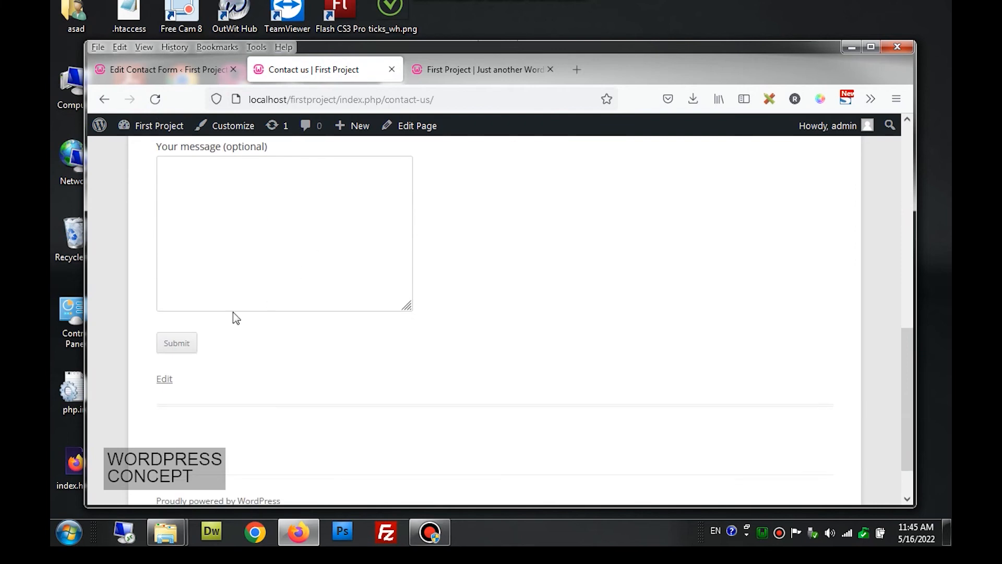
scroll(239, 246, "up", 9)
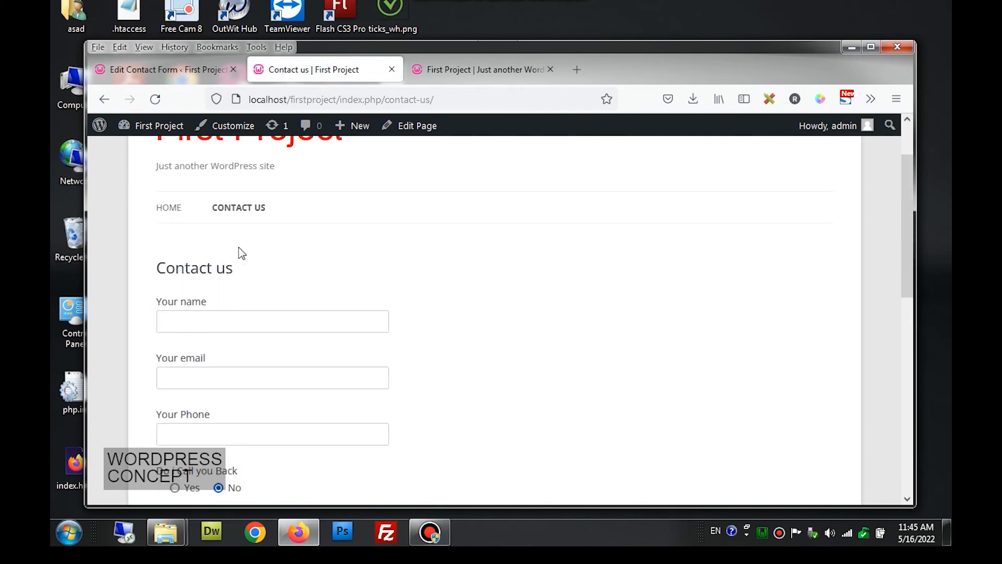
left_click(218, 317)
type("test name")
left_click(210, 380)
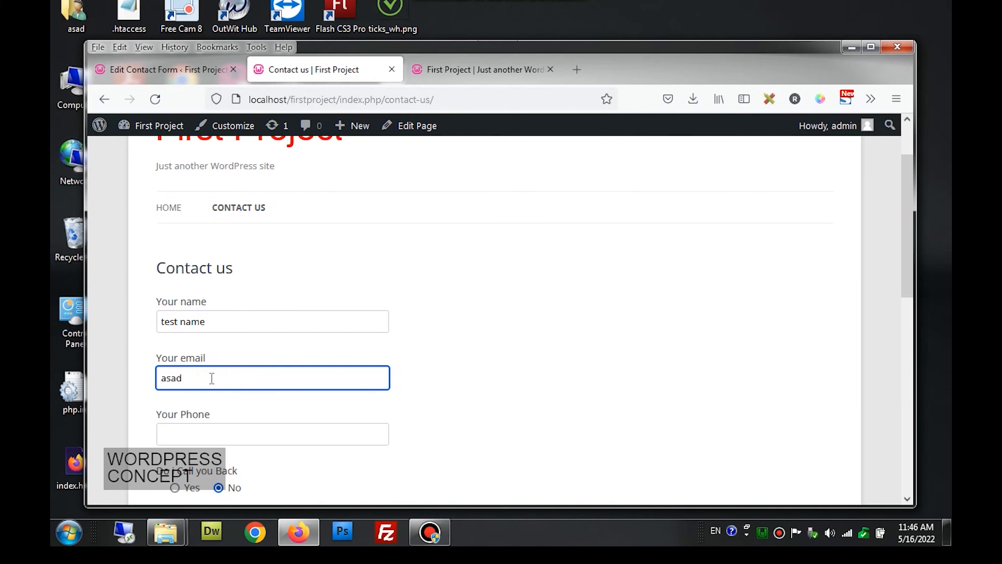
left_click(212, 439)
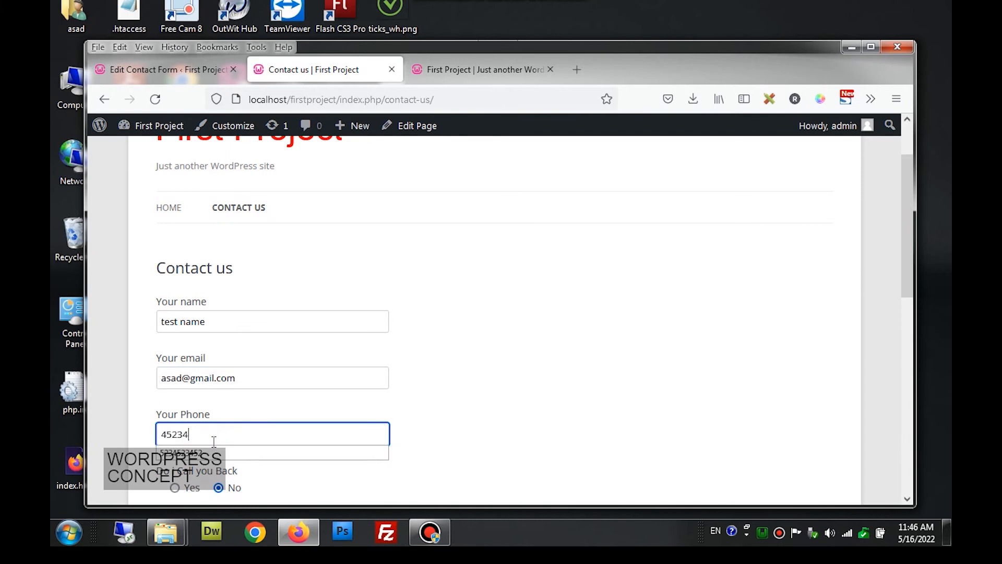
- Choose Yes and Afternoon, write 'test message', and submit the form
scroll(214, 441, "down", 2)
left_click(194, 417)
scroll(196, 417, "down", 2)
left_click(211, 398)
left_click(207, 435)
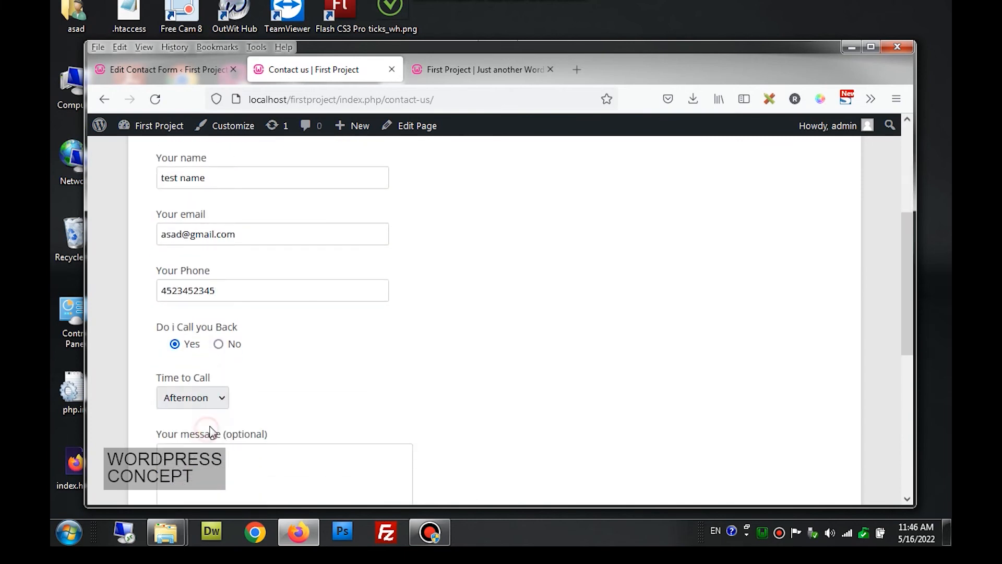
scroll(201, 418, "down", 2)
left_click(197, 409)
type("test message")
scroll(197, 410, "down", 4)
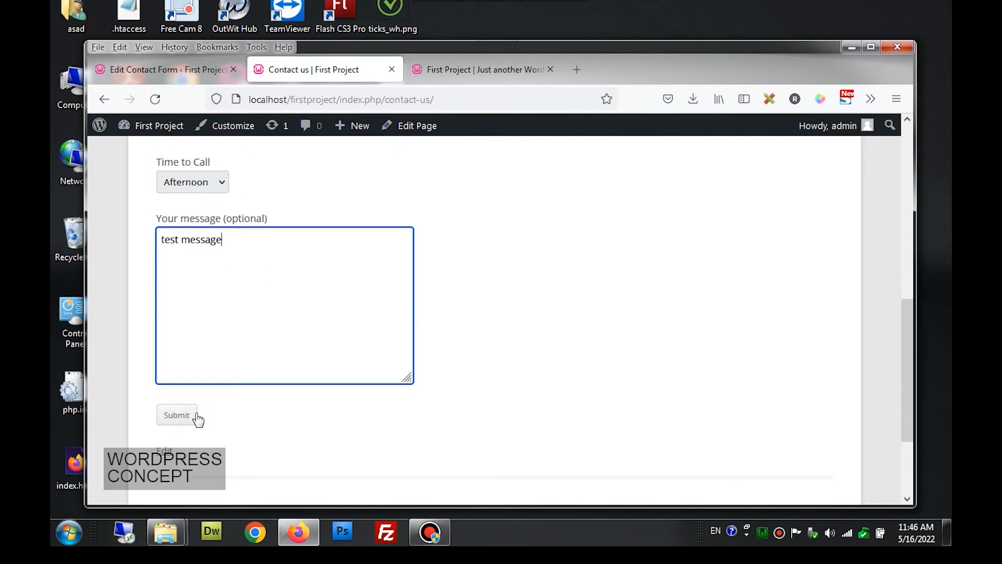
left_click(191, 415)
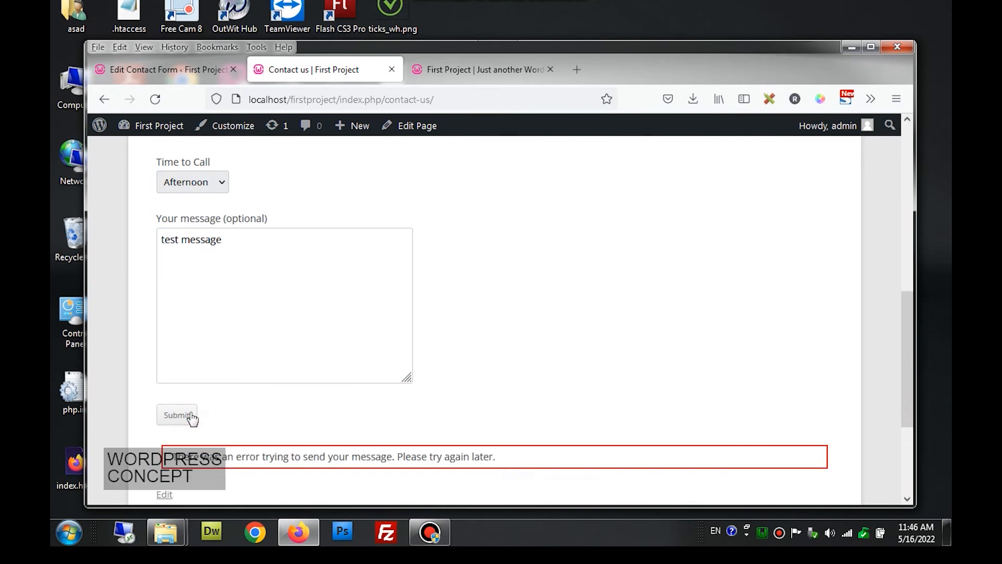
- Scroll back up to review the still-filled form after the send error
scroll(253, 387, "up", 6)
scroll(256, 391, "up", 2)
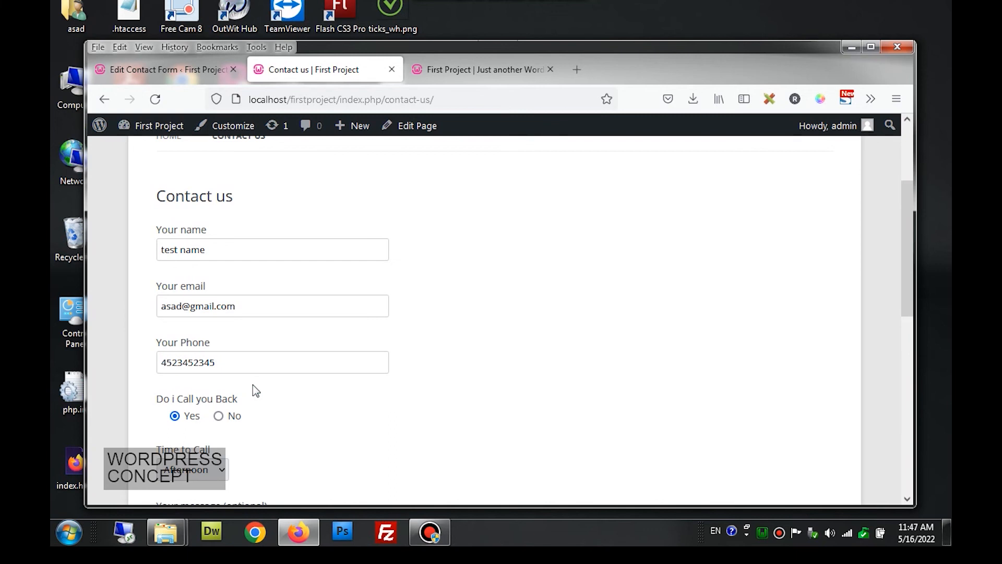
- Check the recipient address in the form's Mail To field
left_click(163, 72)
scroll(433, 470, "down", 3)
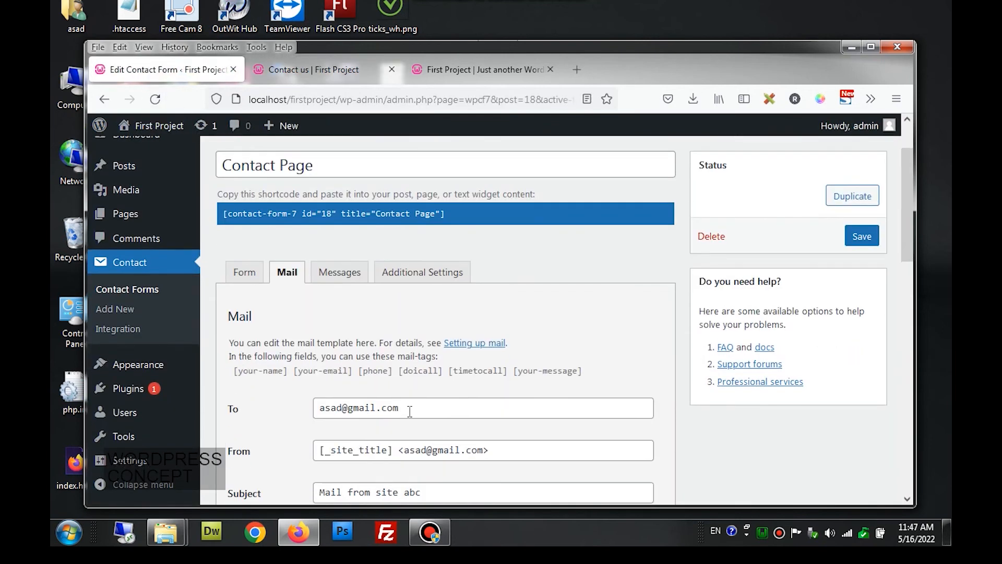
left_click_drag(425, 408, 296, 413)
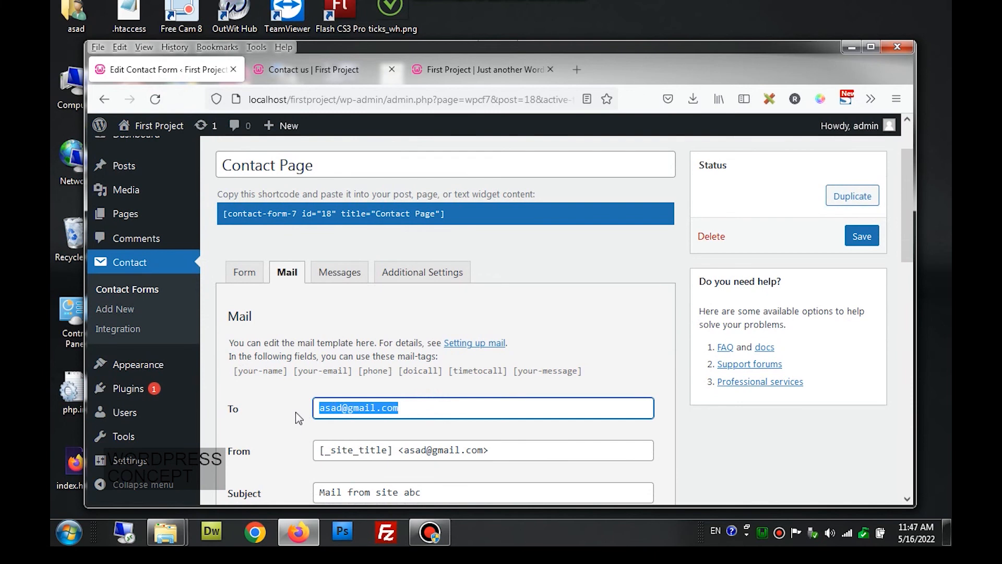
left_click(298, 418)
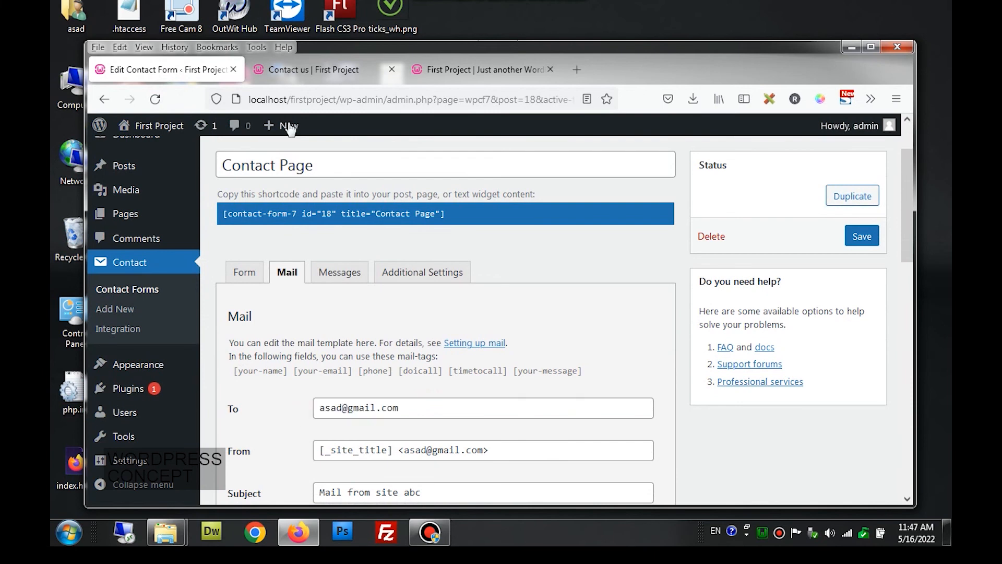
- Review the send error on the Contact us page, then return to the form's mail settings
left_click(317, 72)
scroll(450, 327, "down", 5)
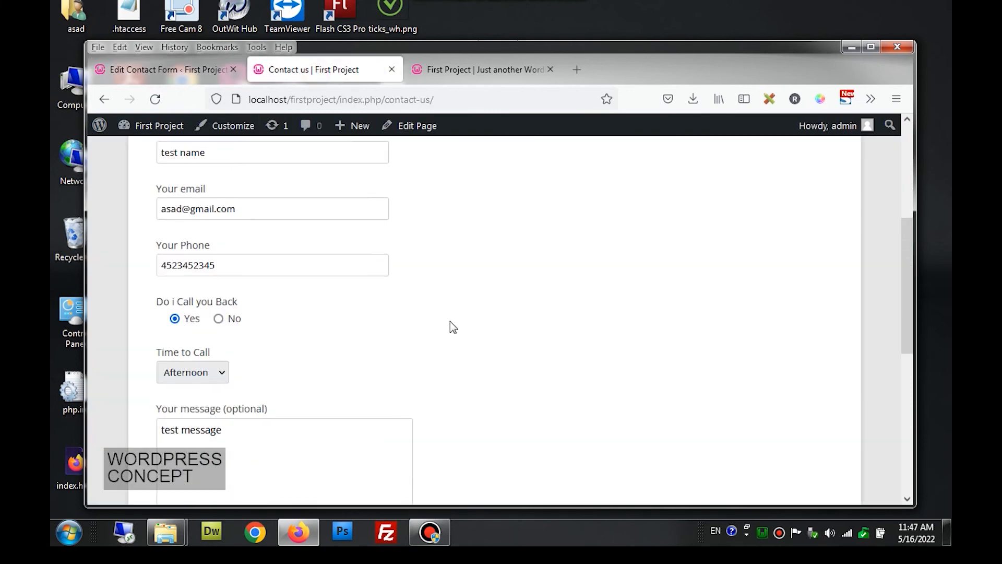
scroll(450, 324, "down", 5)
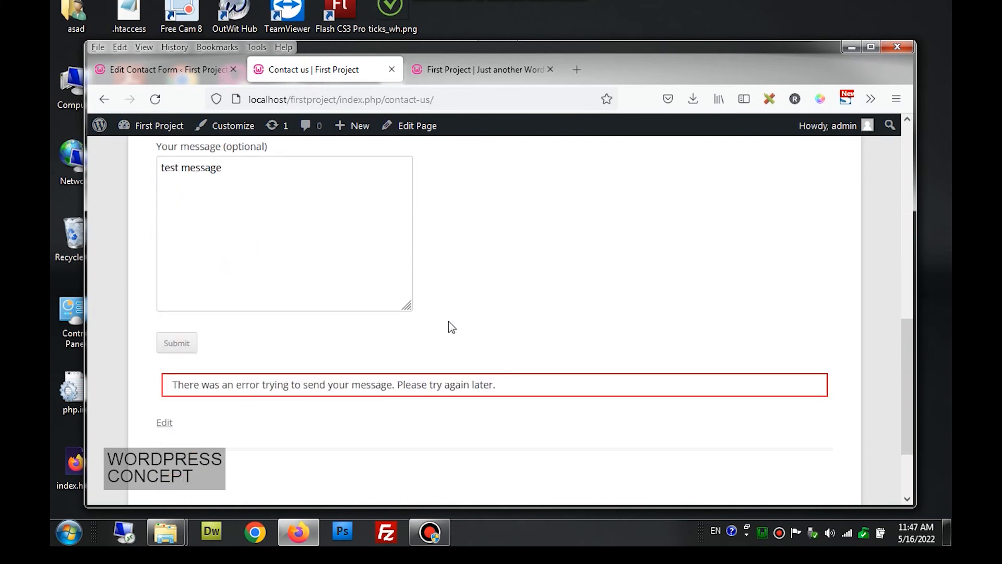
scroll(451, 327, "up", 10)
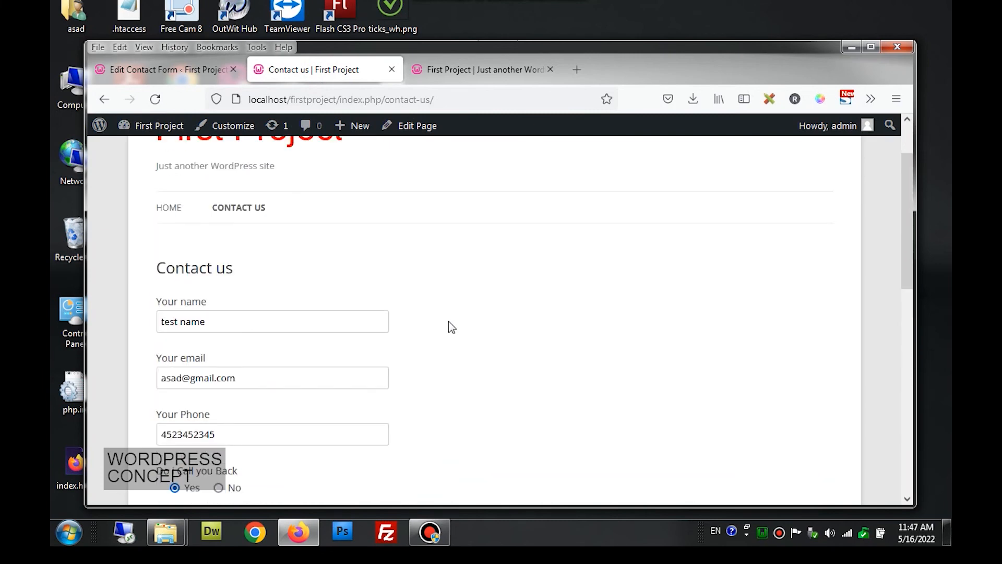
left_click(195, 76)
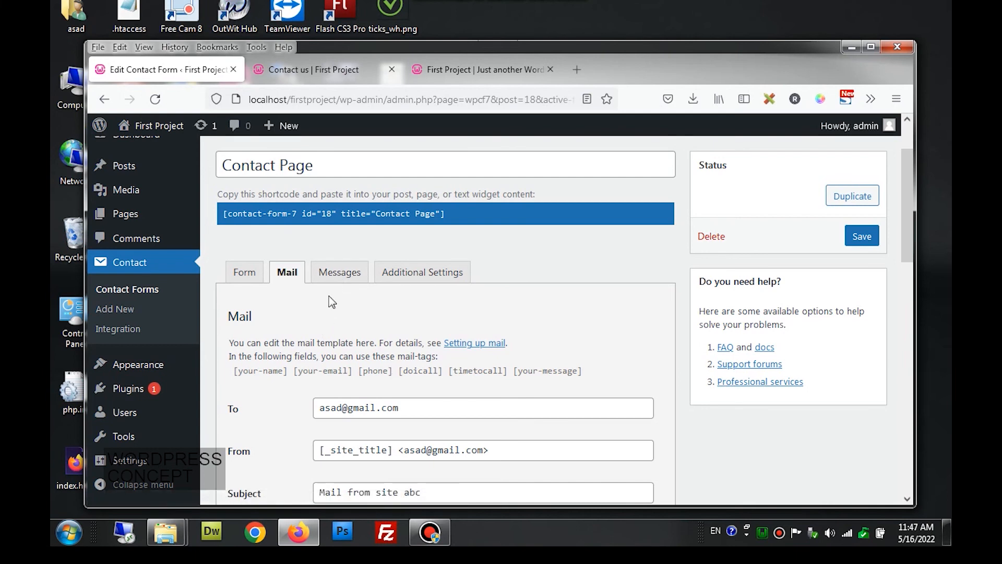
- Open the form's Messages settings and compare the failure message with the Contact us page error
left_click(340, 284)
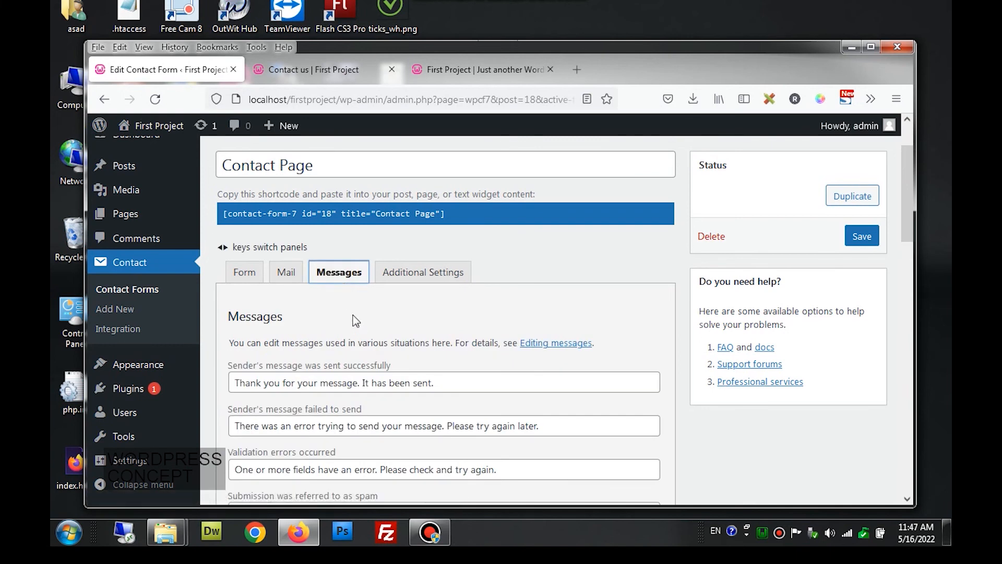
scroll(355, 321, "down", 3)
scroll(354, 315, "down", 3)
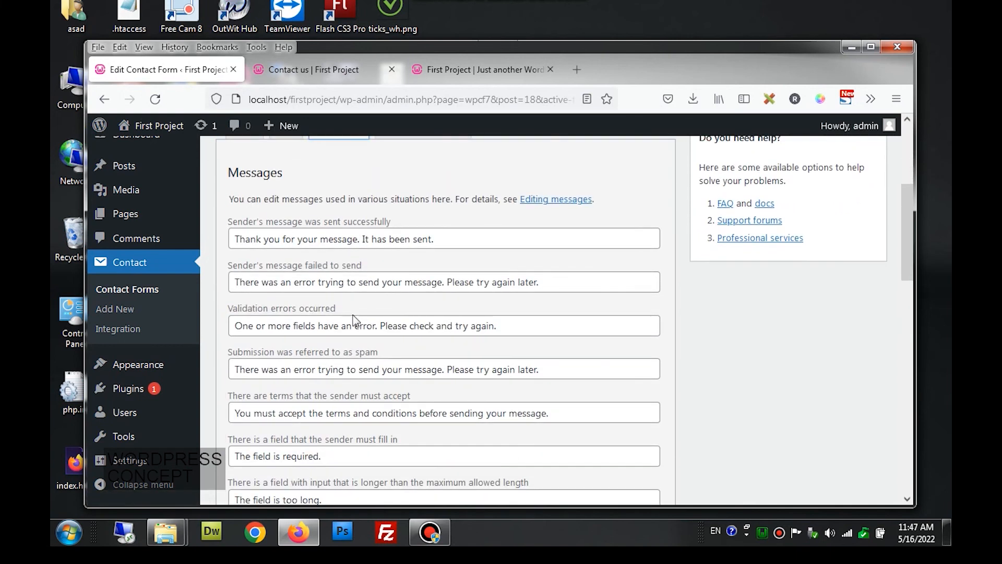
scroll(355, 320, "down", 3)
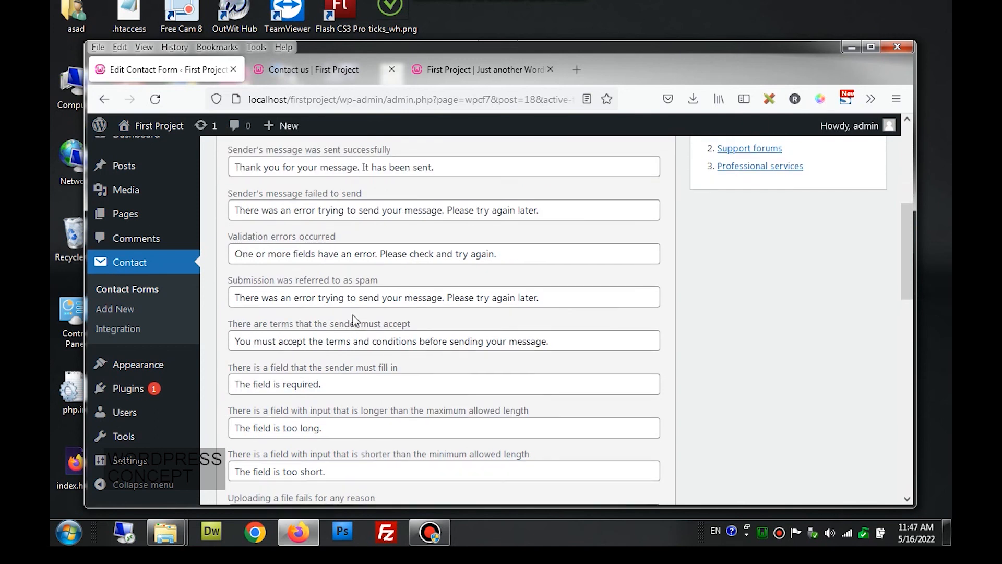
scroll(354, 320, "up", 6)
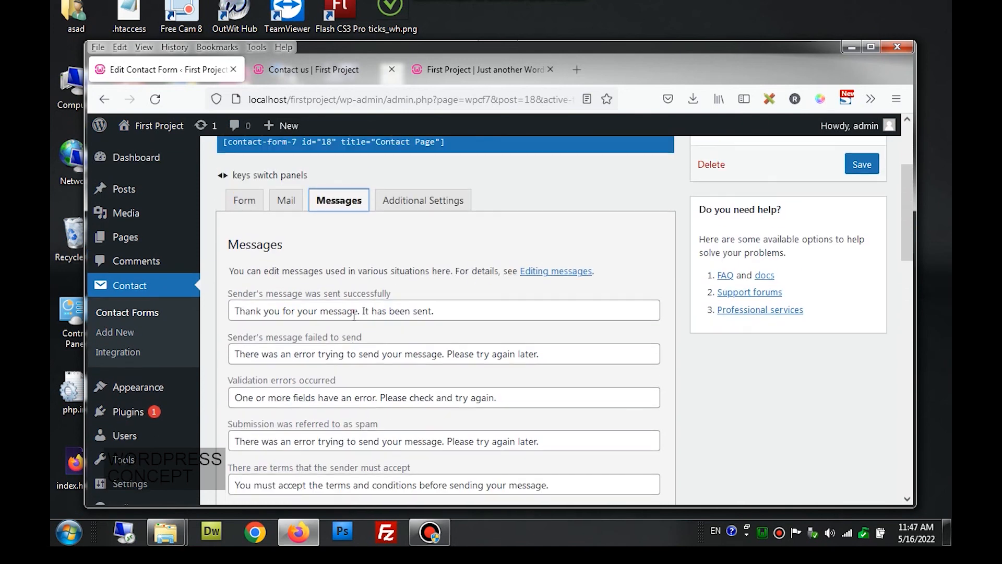
scroll(354, 315, "down", 6)
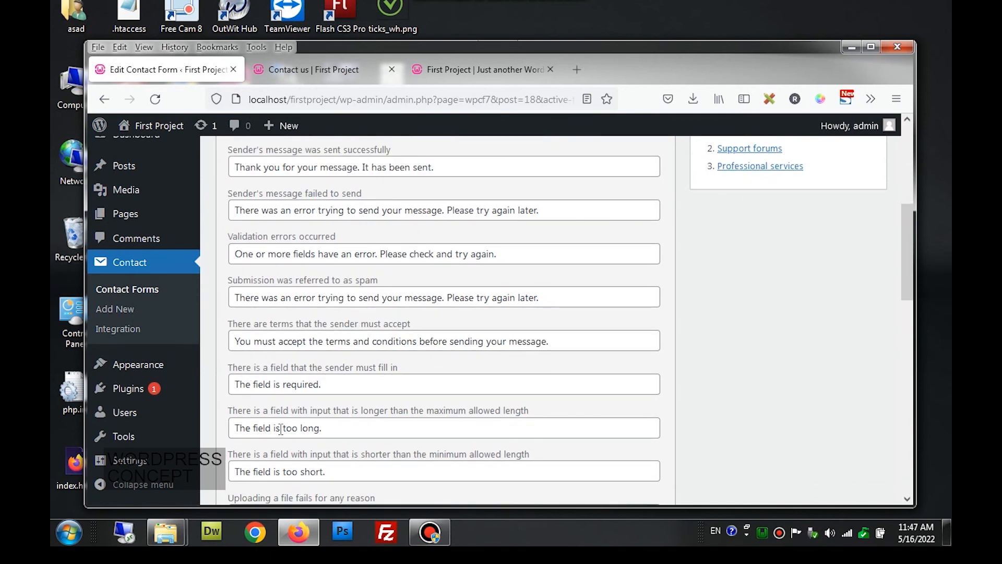
scroll(283, 371, "up", 2)
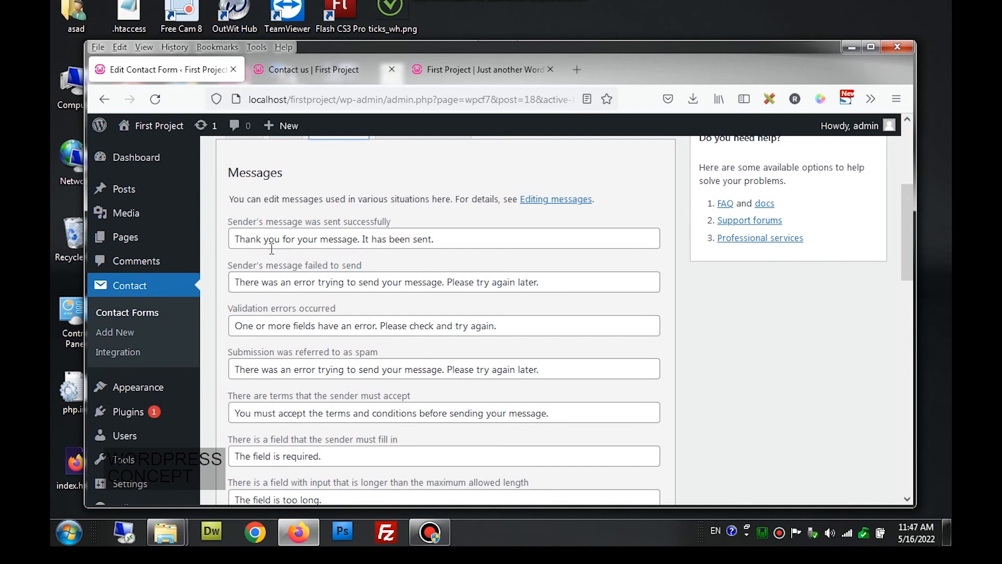
left_click_drag(440, 239, 241, 261)
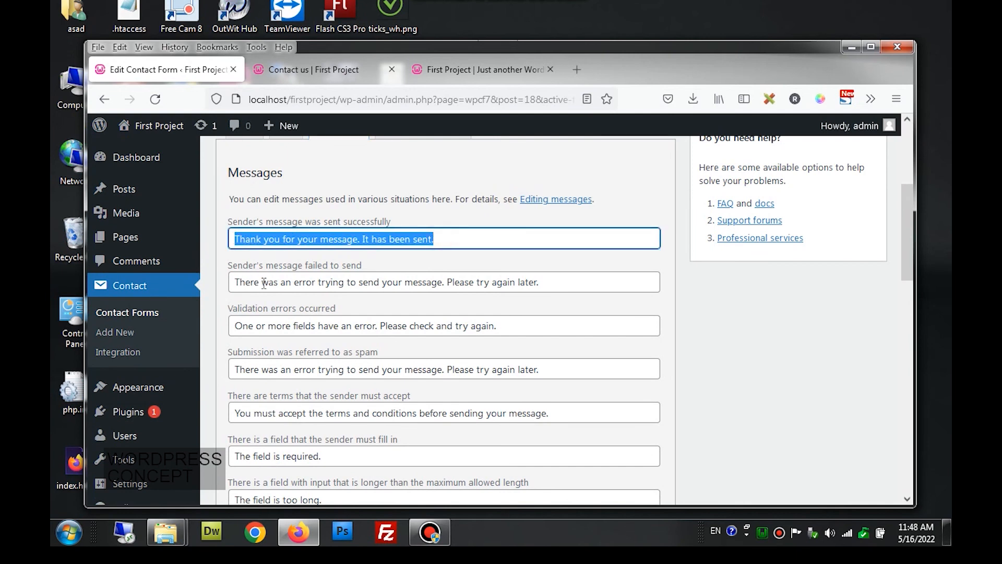
left_click_drag(540, 282, 321, 70)
left_click(321, 70)
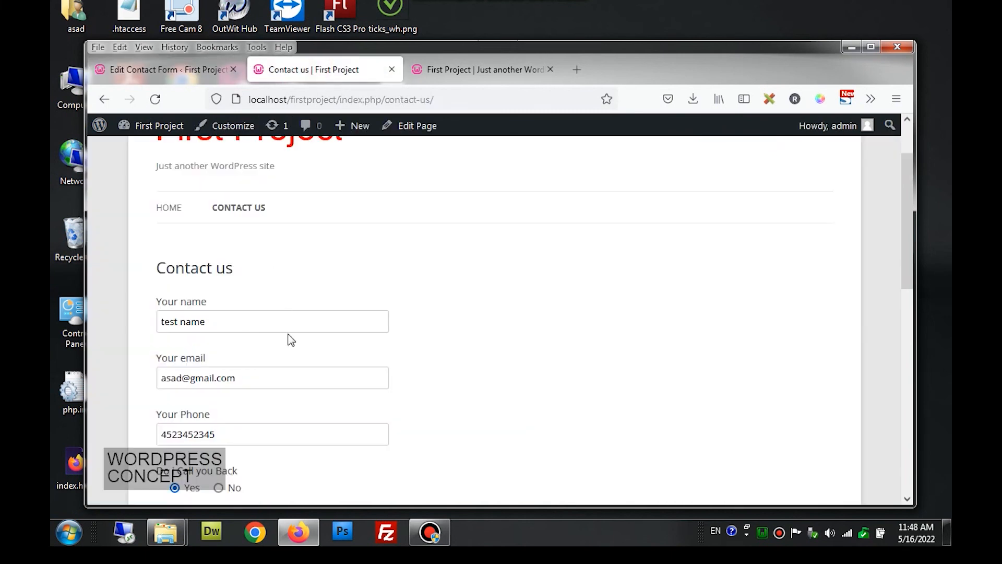
scroll(289, 336, "down", 8)
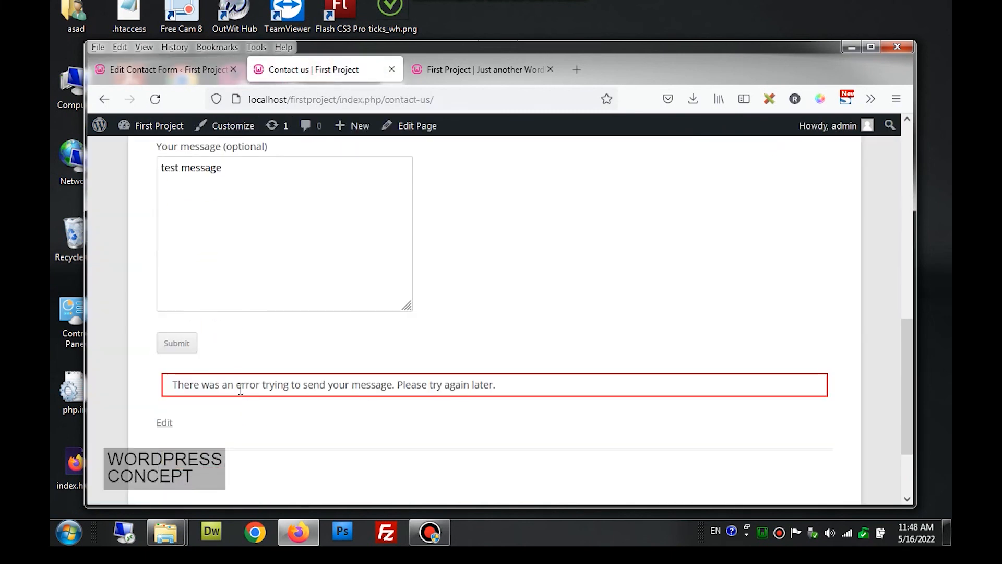
left_click(197, 71)
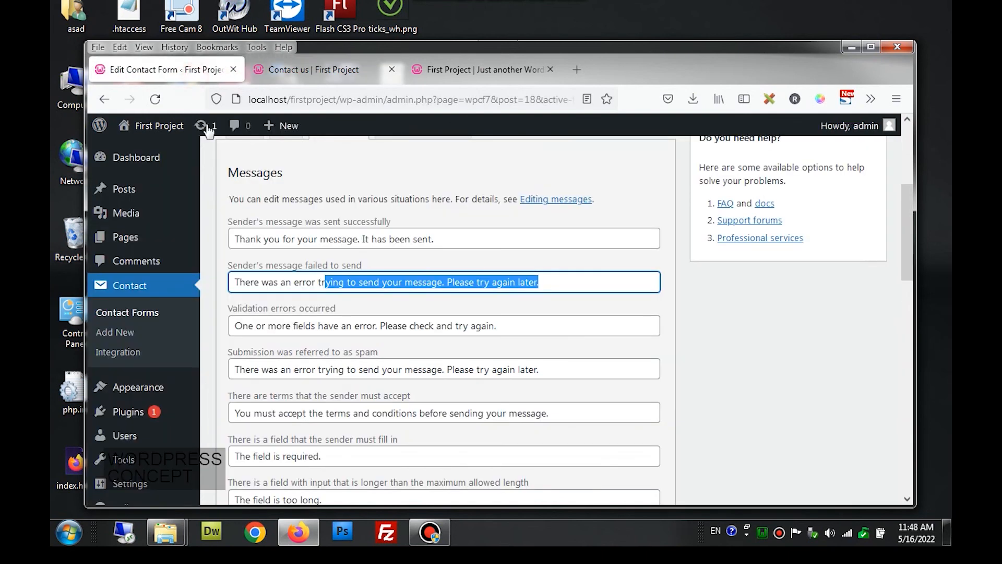
- Replace the failure message's closing sentence with 'please transfer site to host and try then'
left_click(453, 282)
left_click_drag(443, 282, 540, 282)
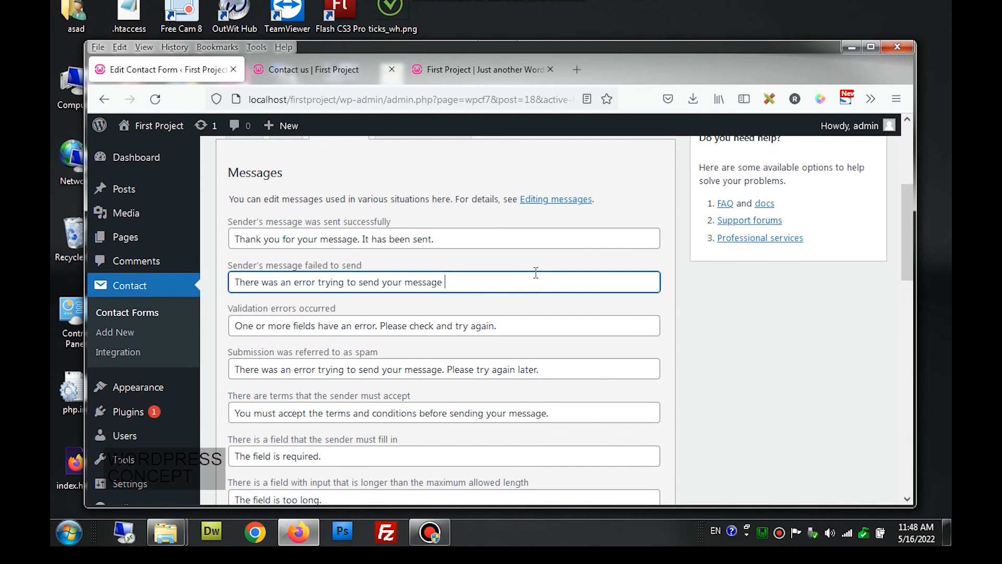
type("please transfer site to host and try then")
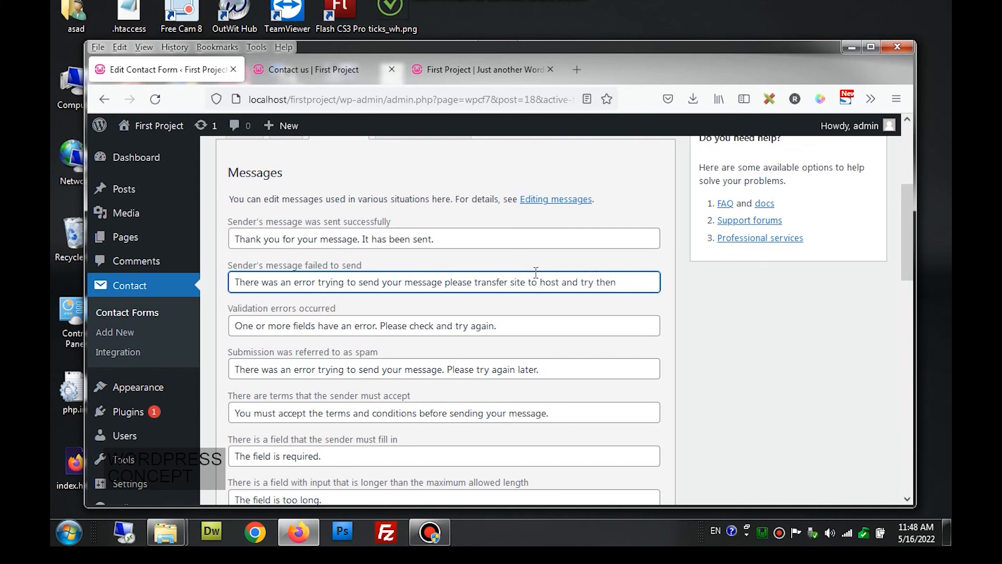
scroll(767, 308, "up", 3)
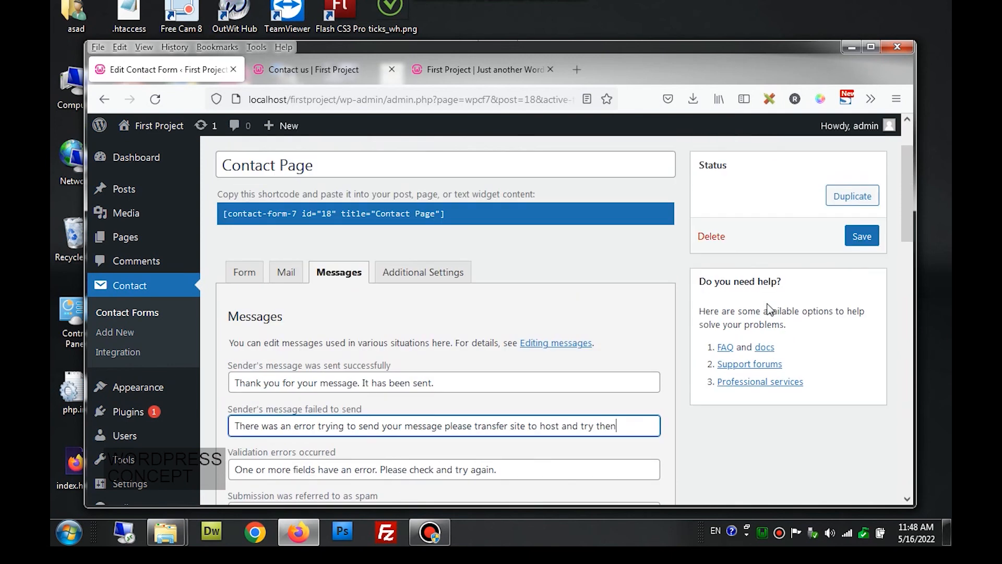
- Save the form and resubmit on the Contact us page to see the new failure message
left_click(864, 242)
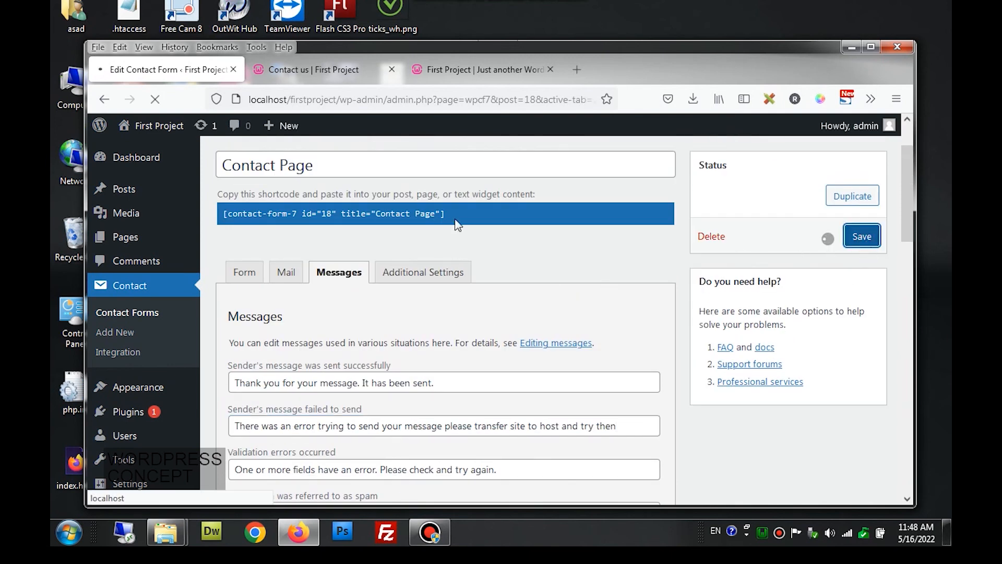
left_click(319, 68)
scroll(315, 203, "down", 2)
left_click(164, 245)
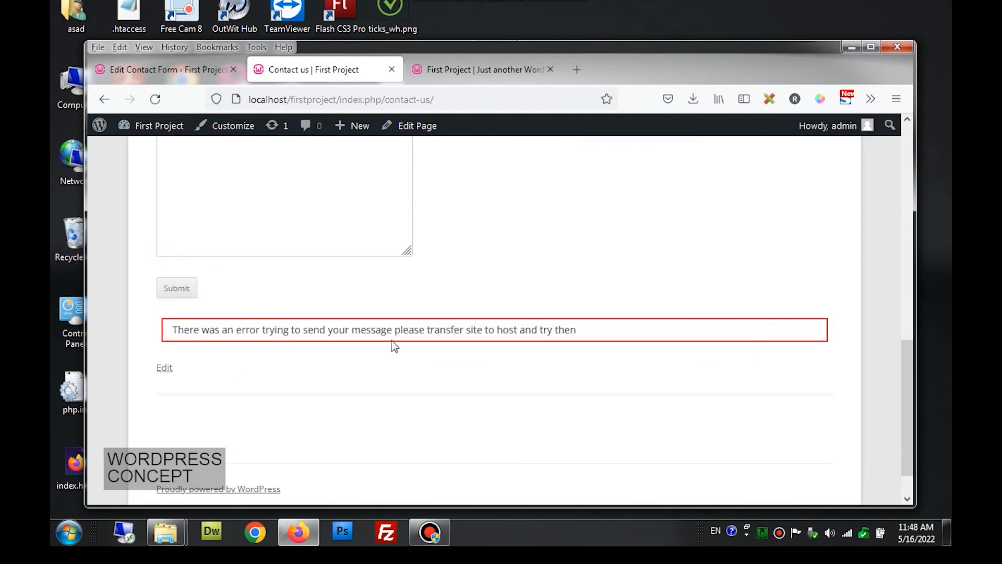
left_click_drag(409, 330, 561, 331)
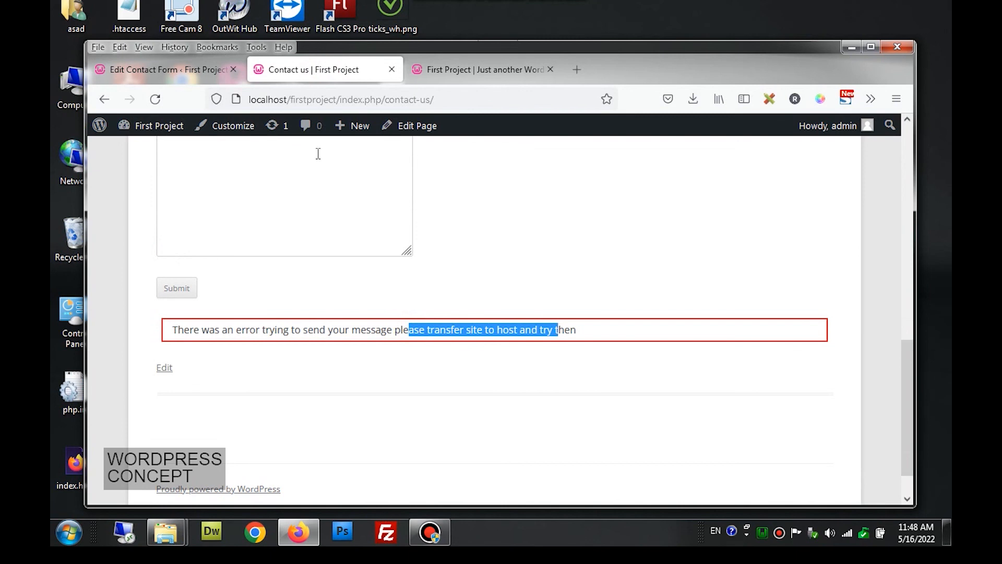
- Back in the form editor, go through Additional Settings and Mail to the Form template
left_click(194, 70)
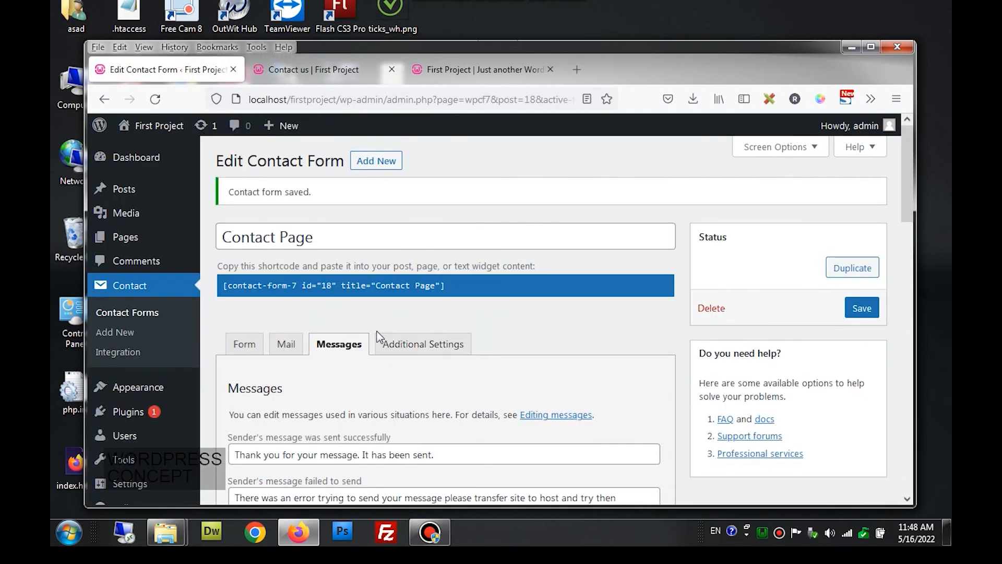
scroll(378, 335, "down", 8)
scroll(375, 334, "down", 6)
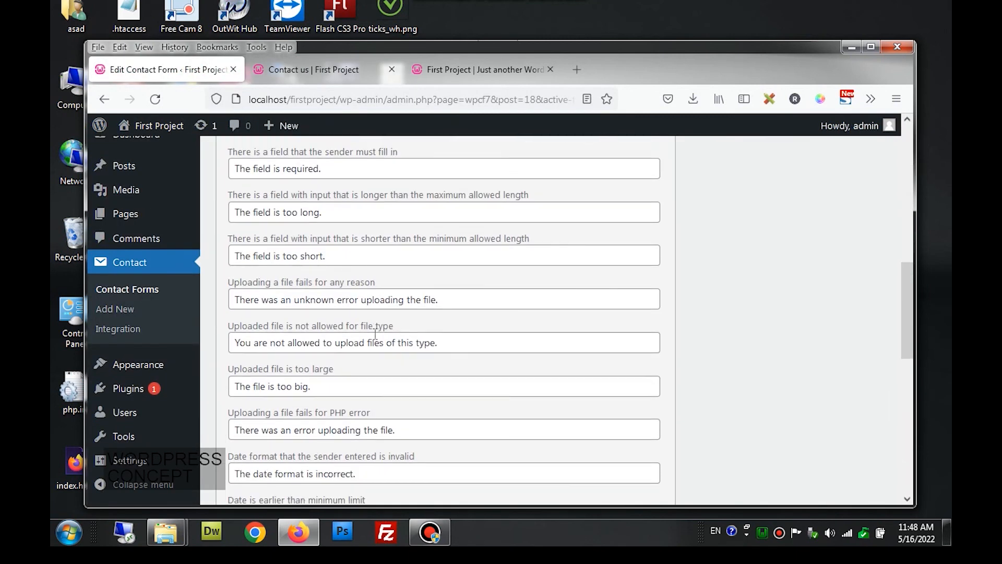
scroll(377, 340, "down", 3)
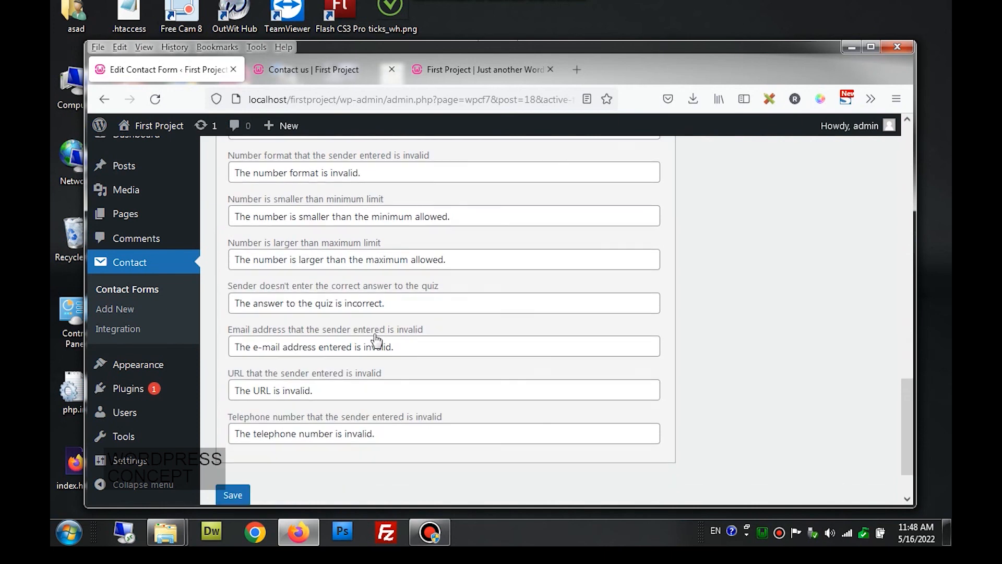
scroll(375, 338, "up", 3)
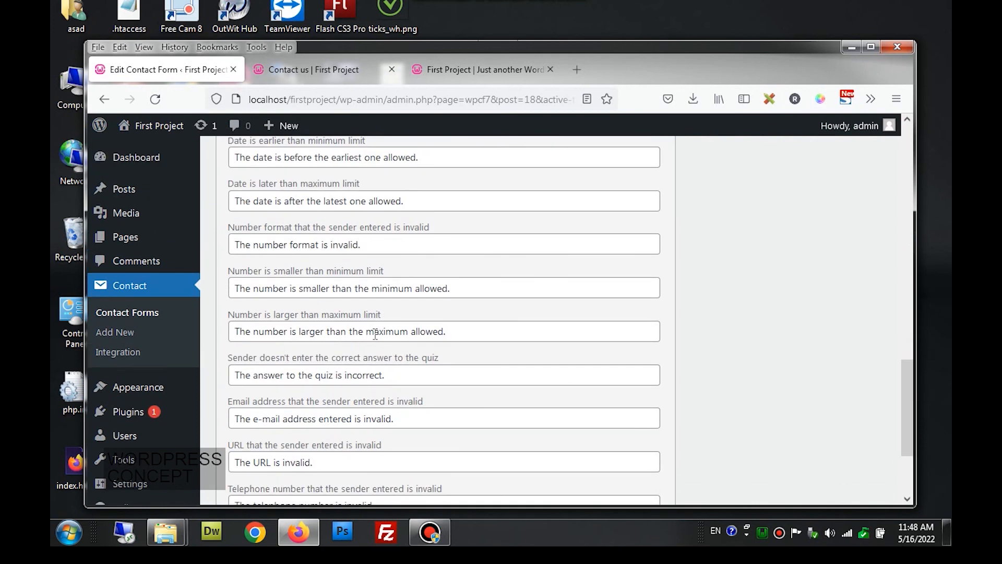
scroll(375, 334, "up", 10)
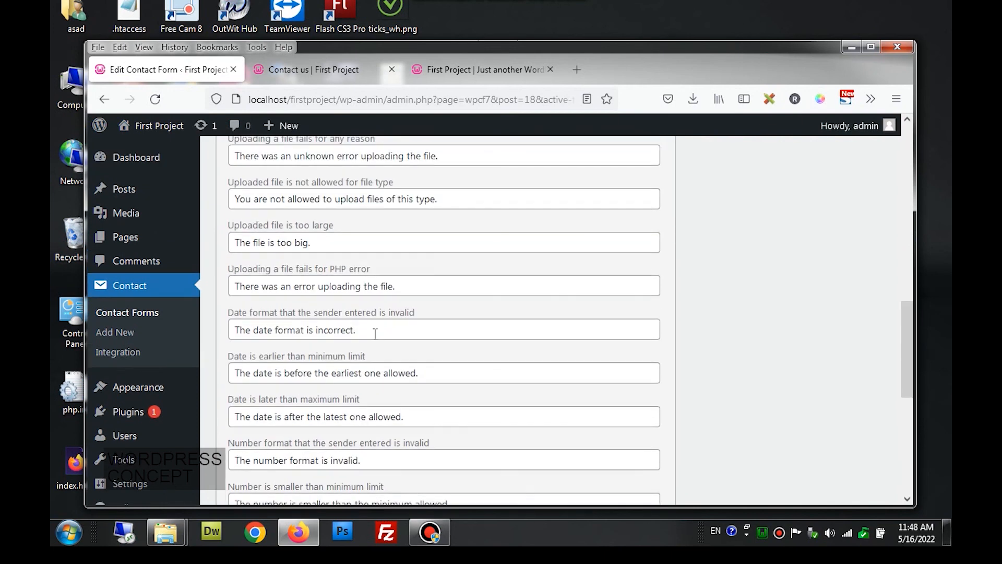
scroll(375, 334, "up", 3)
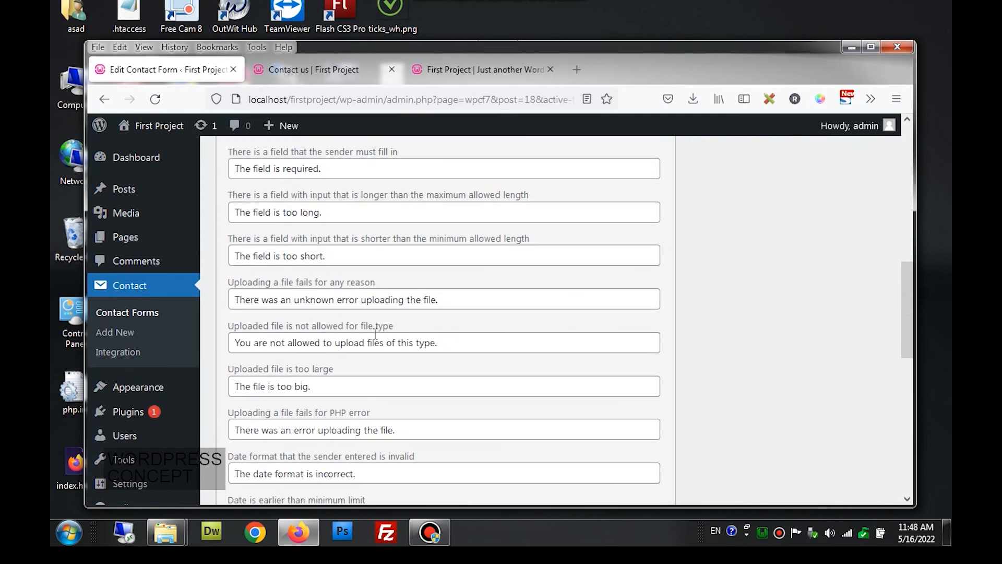
scroll(374, 334, "up", 5)
scroll(375, 336, "up", 8)
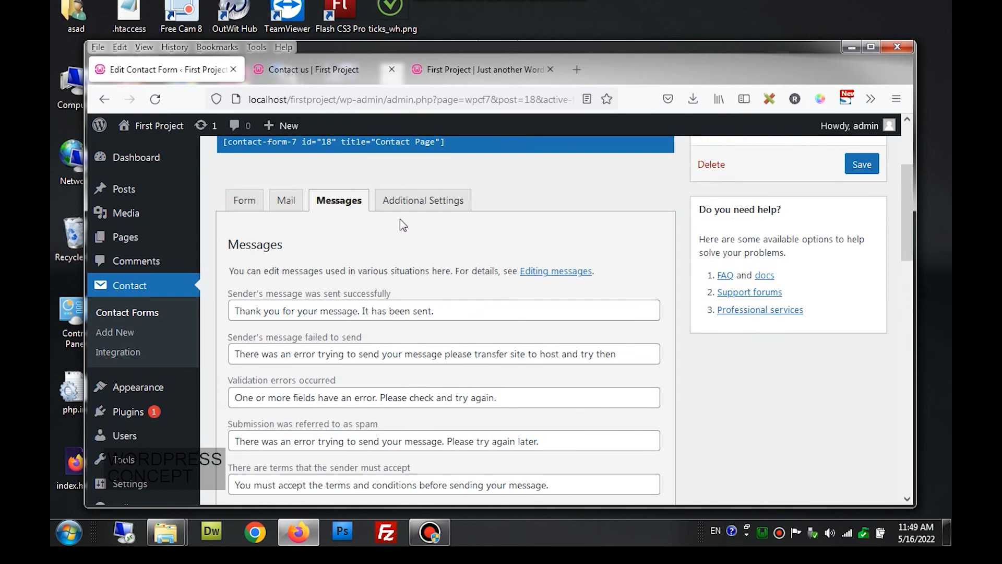
left_click(409, 207)
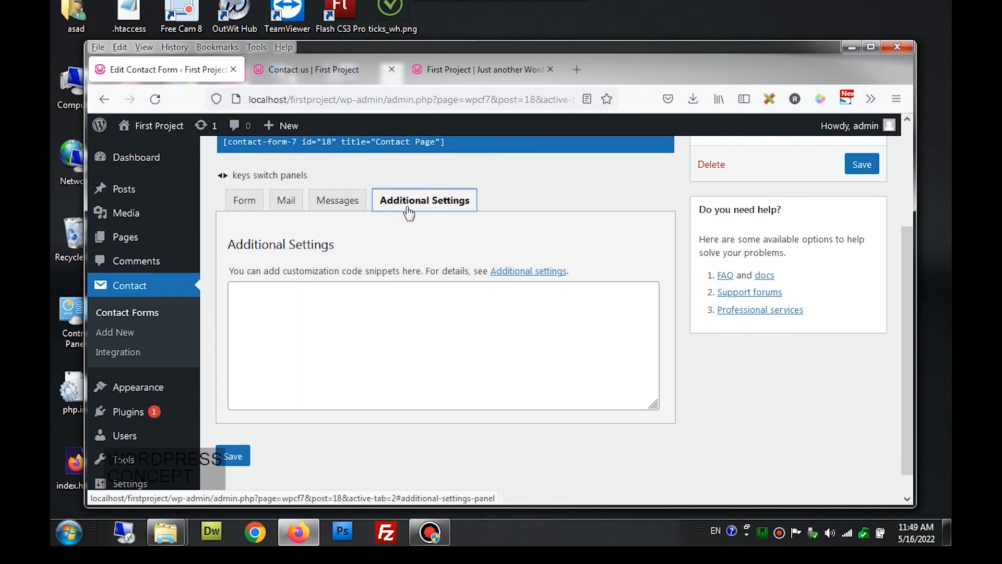
left_click(282, 206)
left_click(249, 206)
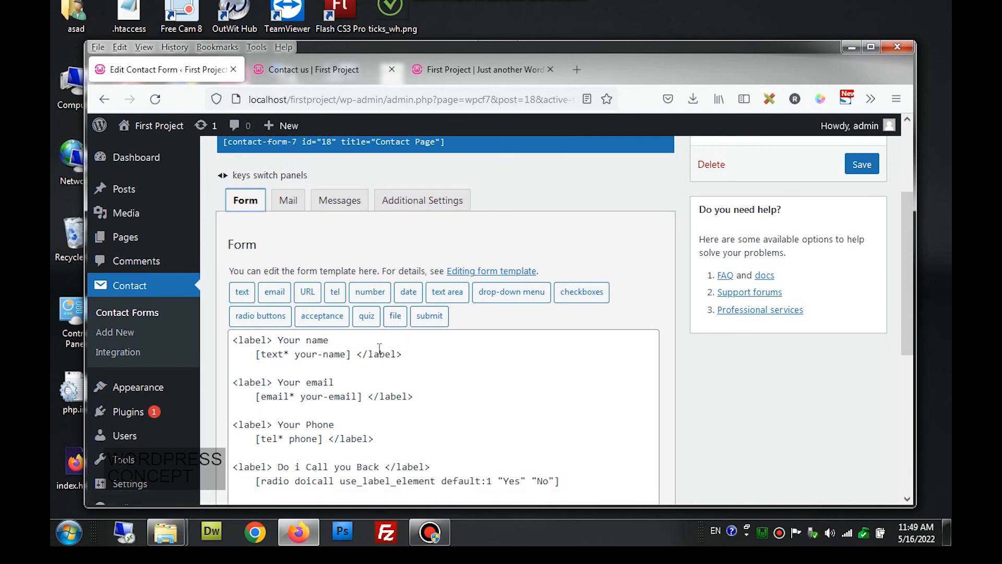
scroll(396, 337, "down", 3)
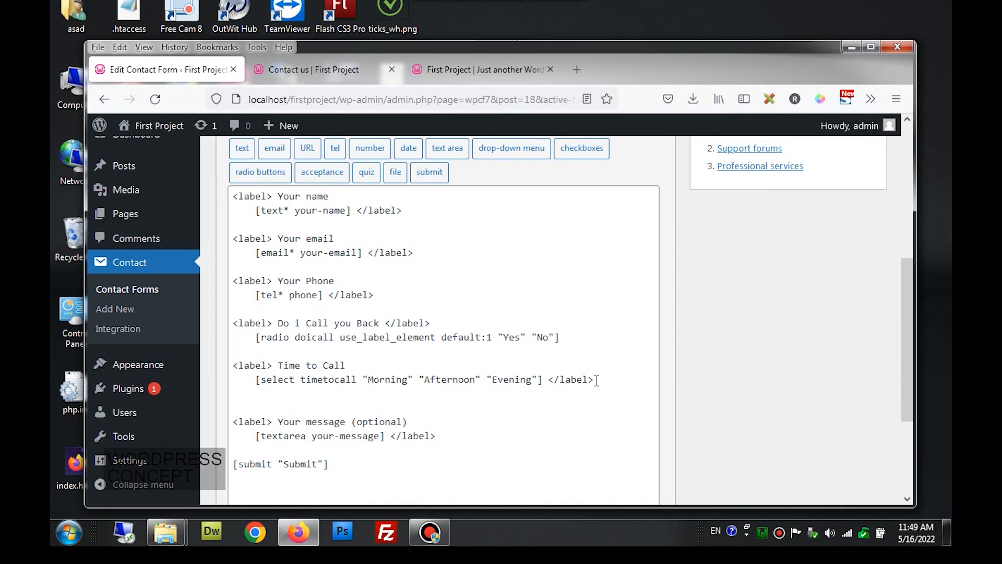
- Duplicate the Time to Call lines and relabel the copy 'Upload logo'
left_click_drag(597, 380, 555, 380)
left_click_drag(427, 377, 223, 372)
key("ctrl+c")
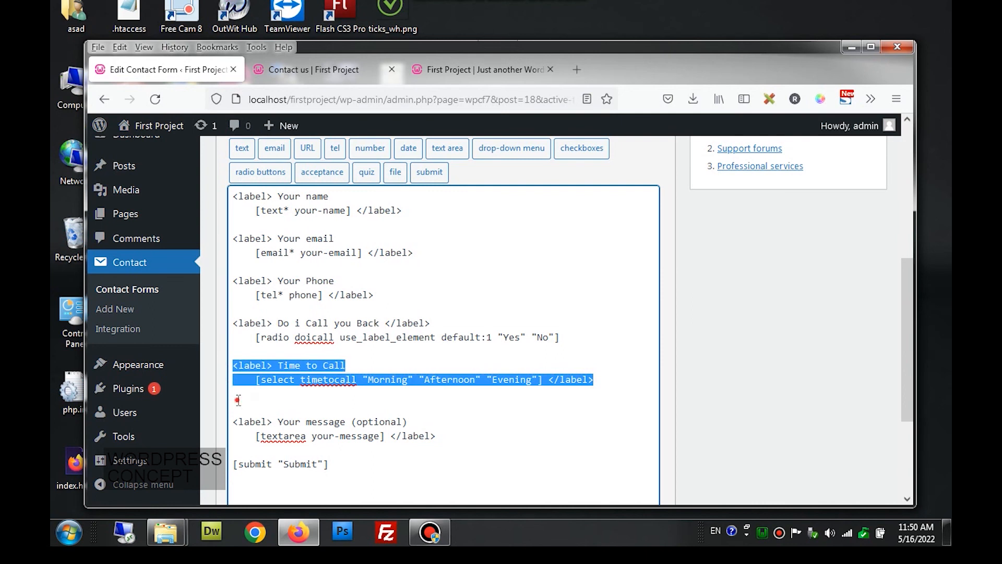
left_click(236, 396)
key("ctrl+v")
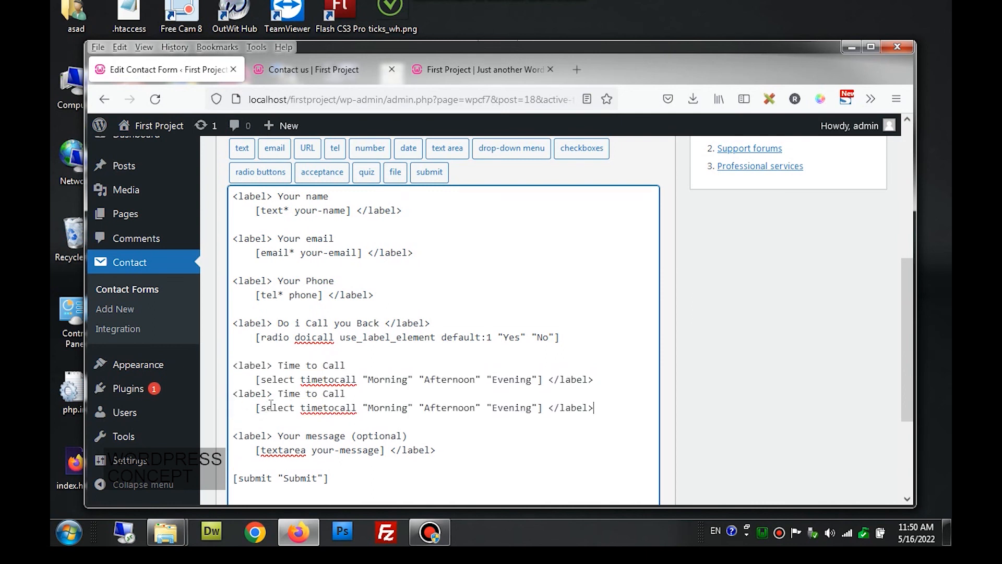
left_click_drag(278, 393, 365, 390)
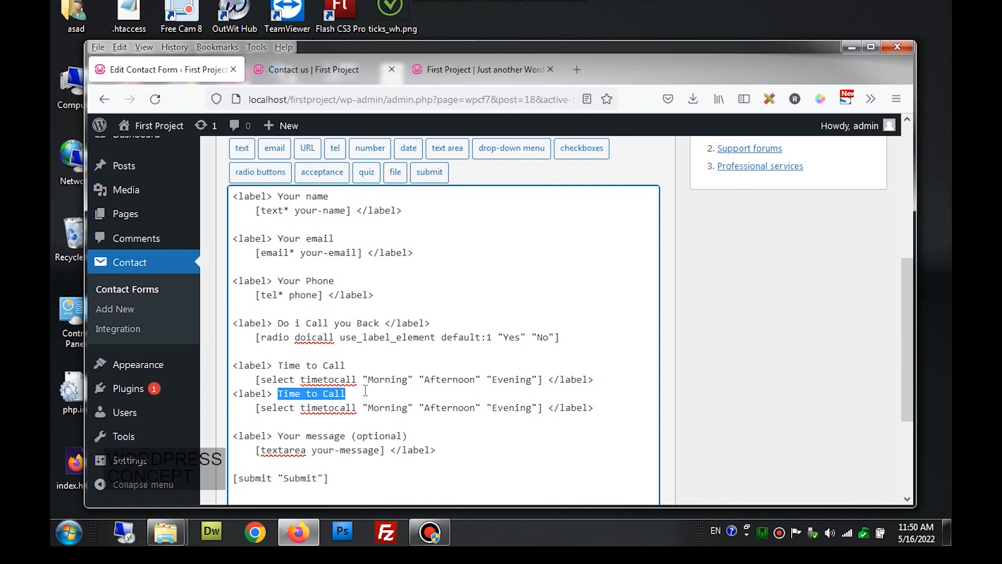
type("Up;oad logo")
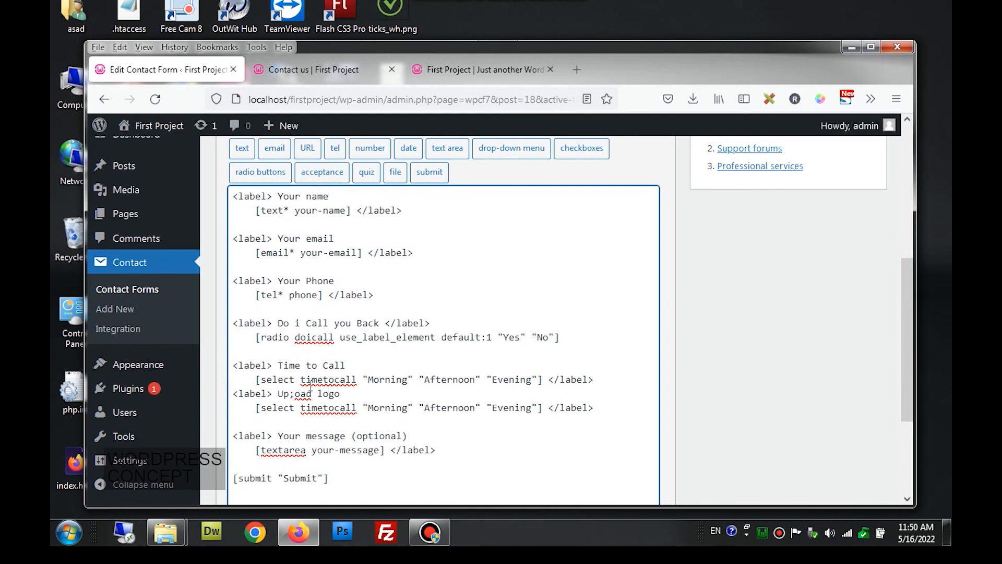
left_click(295, 394)
key("BackSpace")
type("l")
- Remove the duplicated select tag and open the file-upload tag generator
left_click(254, 405)
left_click_drag(254, 406, 545, 406)
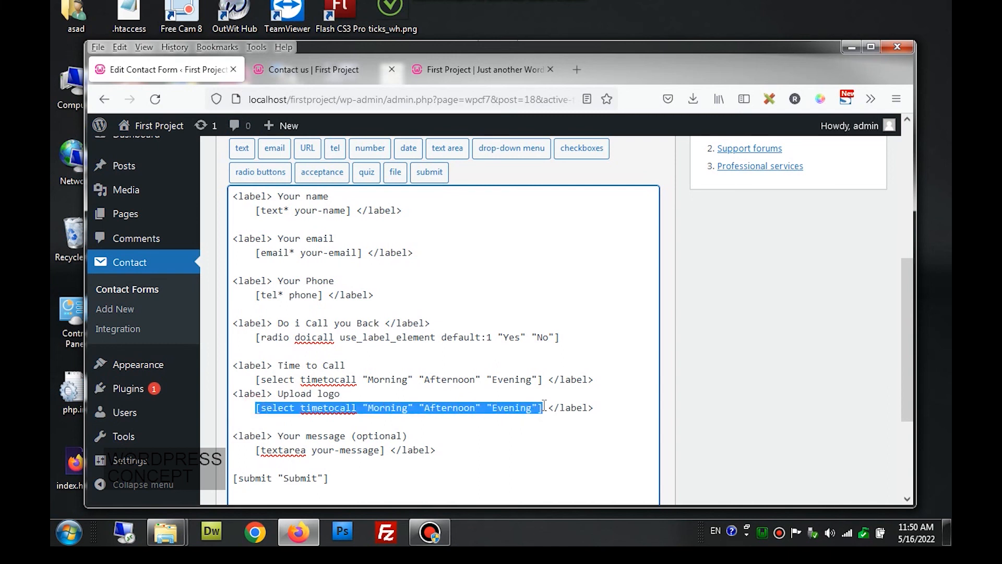
key("BackSpace")
left_click(394, 174)
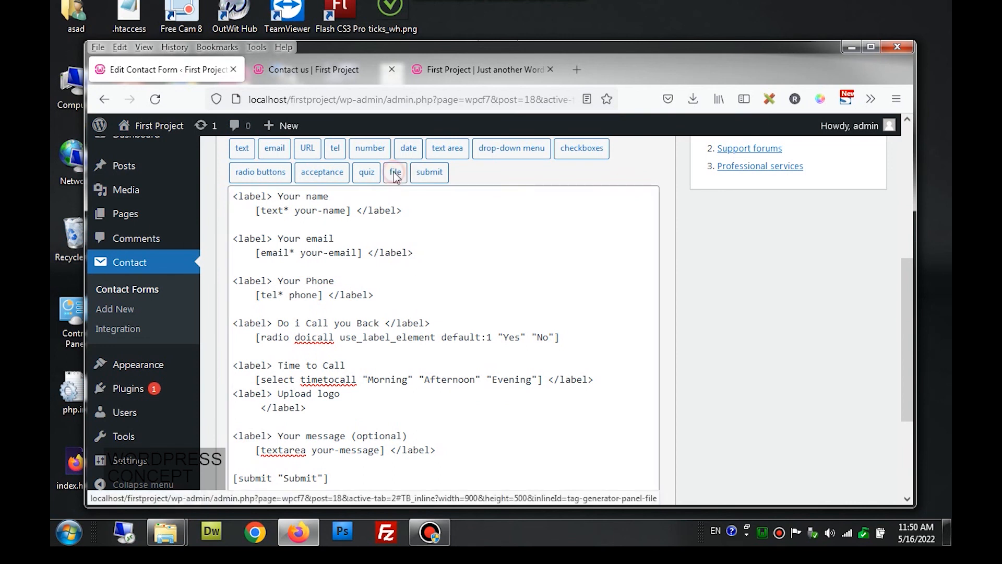
left_click_drag(444, 223, 367, 224)
- Name the file field 'logo' and insert the [file logo] tag under the Upload logo label
key("BackSpace")
type("logo")
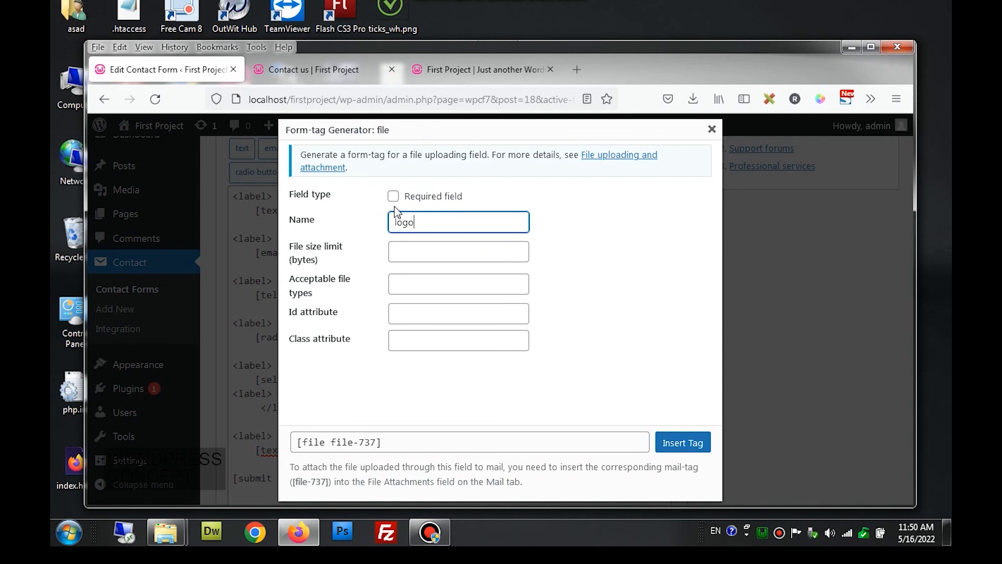
left_click(412, 251)
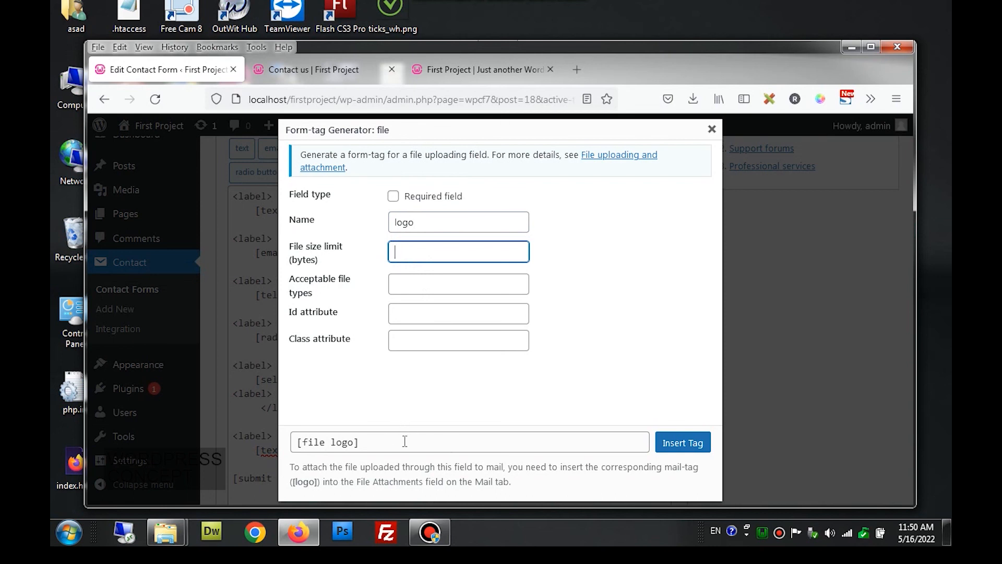
left_click(670, 444)
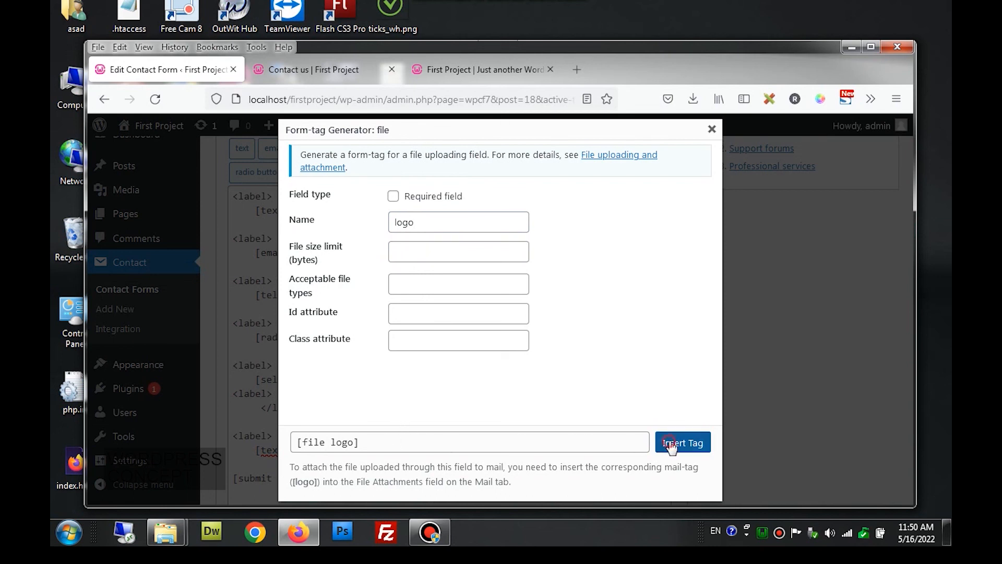
scroll(576, 432, "down", 3)
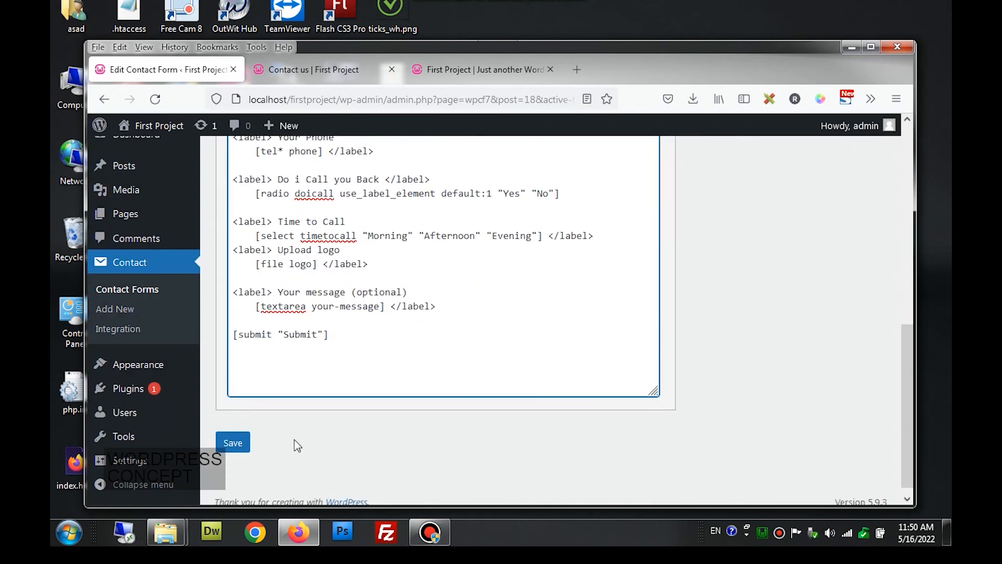
- Save the form and reload the Contact us page to show the new Upload logo field
left_click(233, 443)
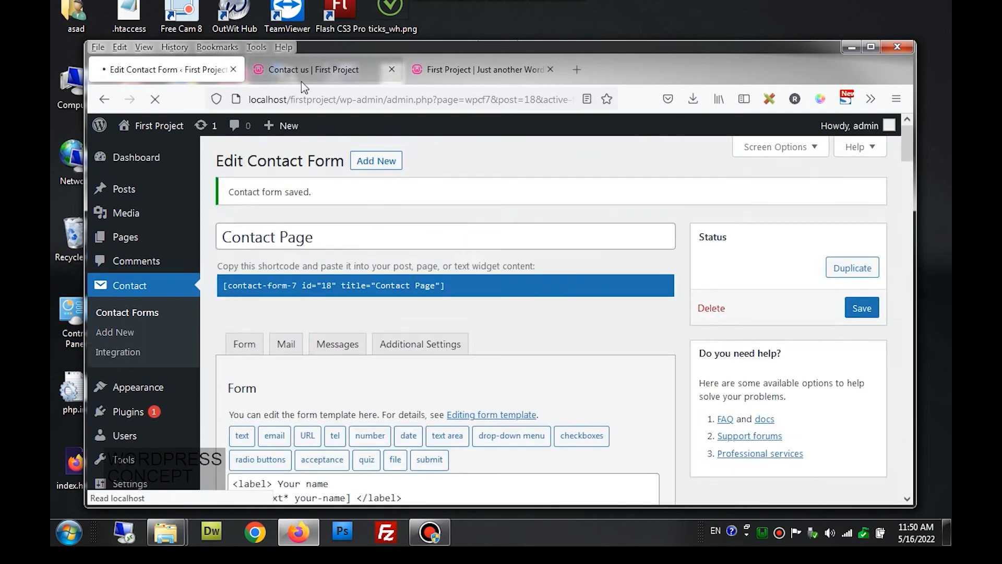
left_click(302, 73)
left_click(156, 100)
scroll(201, 245, "up", 4)
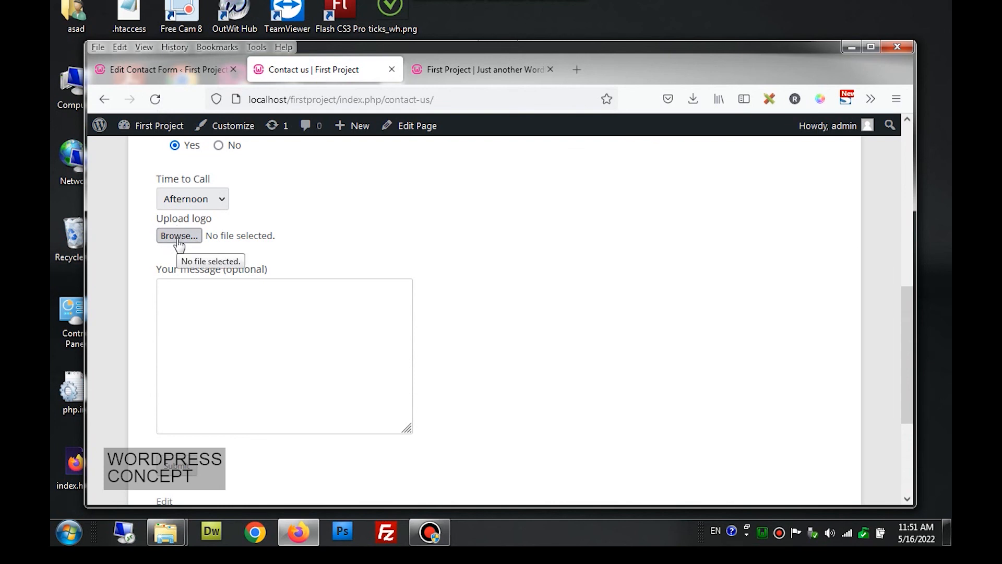
- Choose fav.png as the file in the Upload logo field
left_click(178, 239)
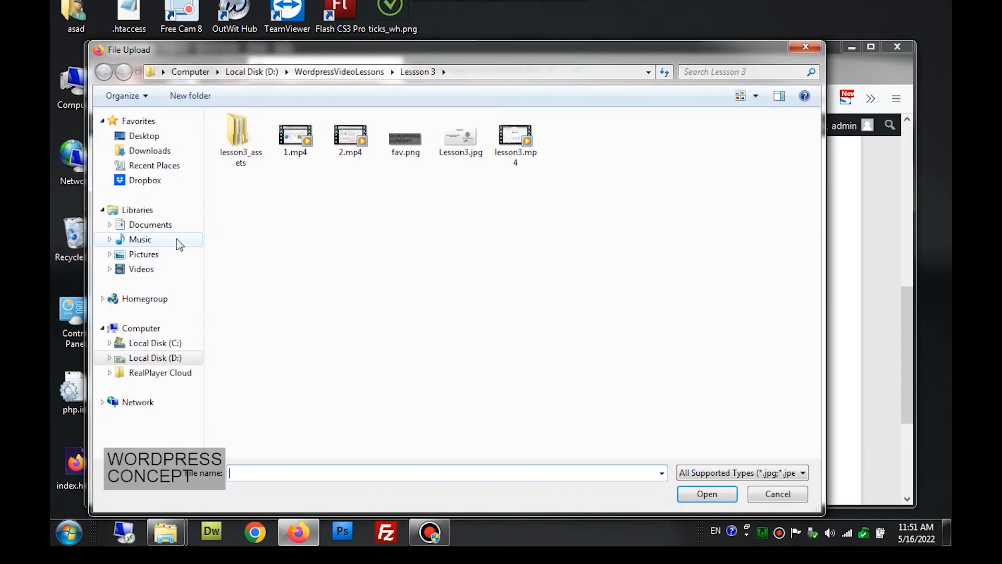
double_click(406, 142)
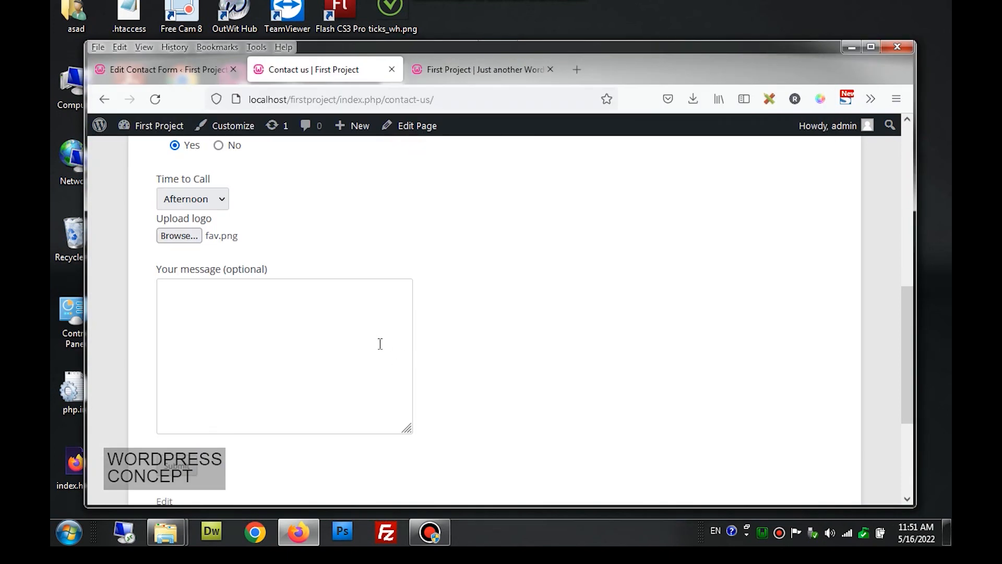
scroll(370, 340, "down", 2)
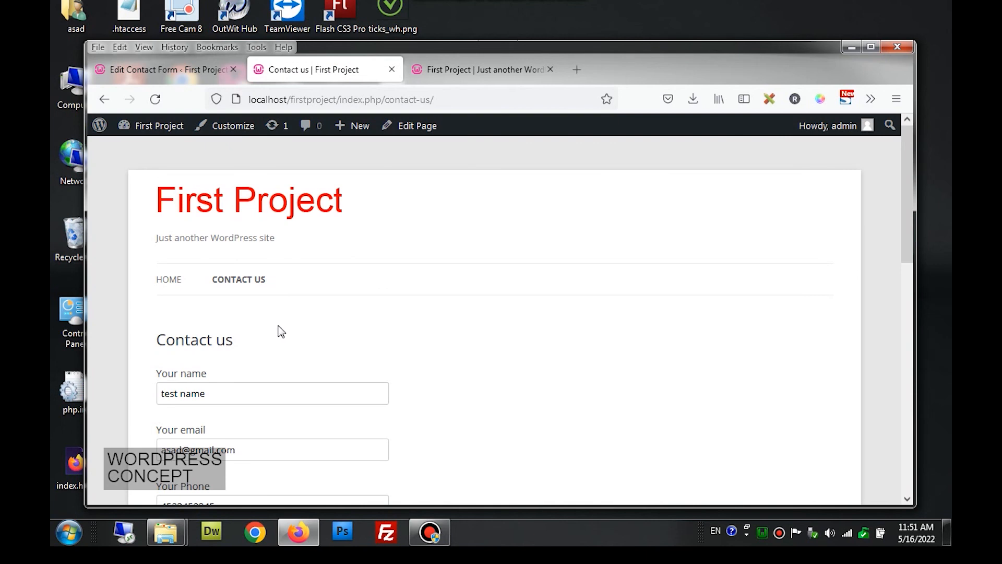
scroll(280, 330, "down", 10)
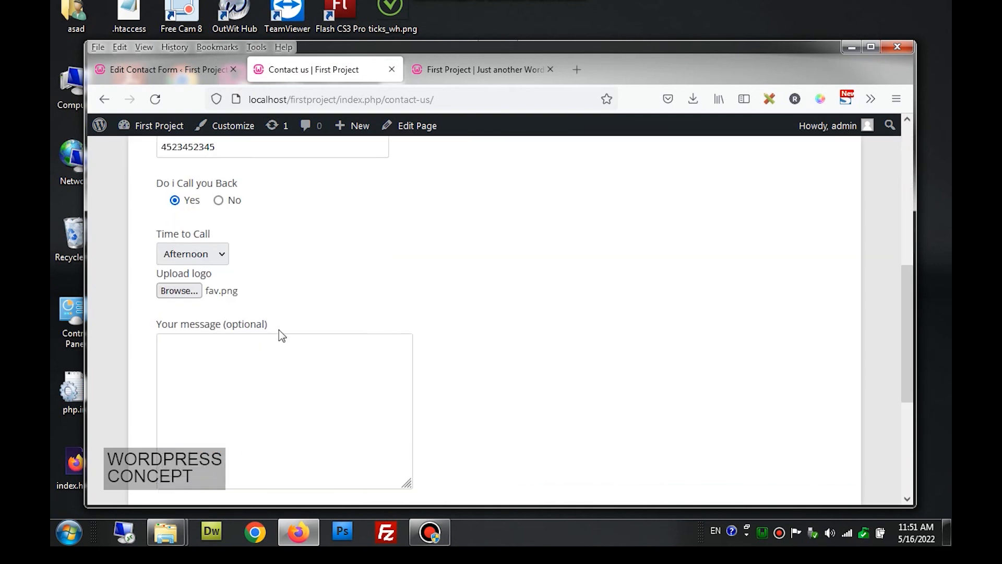
scroll(280, 329, "up", 2)
- Insert a blank line after the Time to Call field, before Upload logo, in the form template
left_click(193, 78)
scroll(393, 293, "down", 4)
scroll(392, 293, "down", 6)
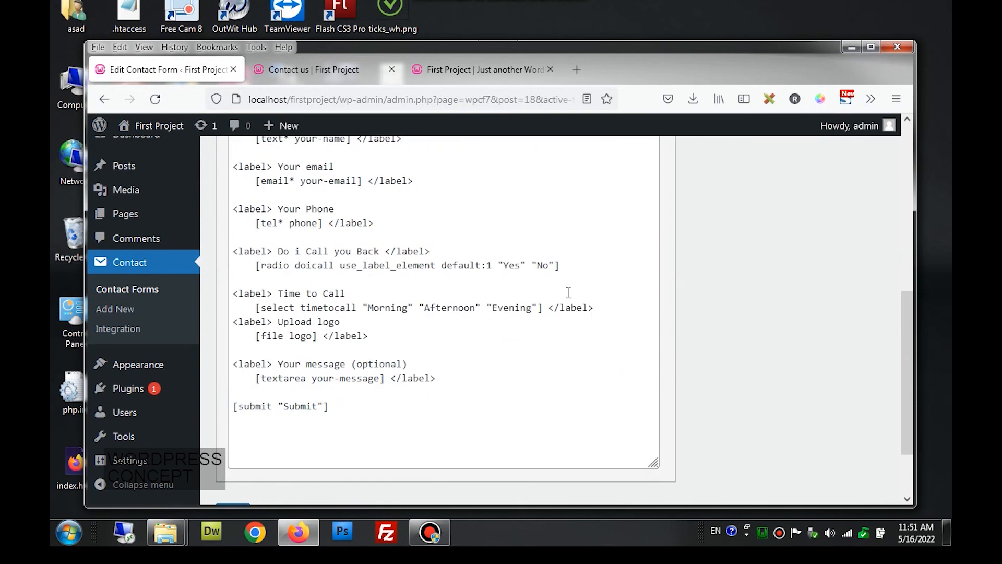
left_click(604, 307)
key("Return")
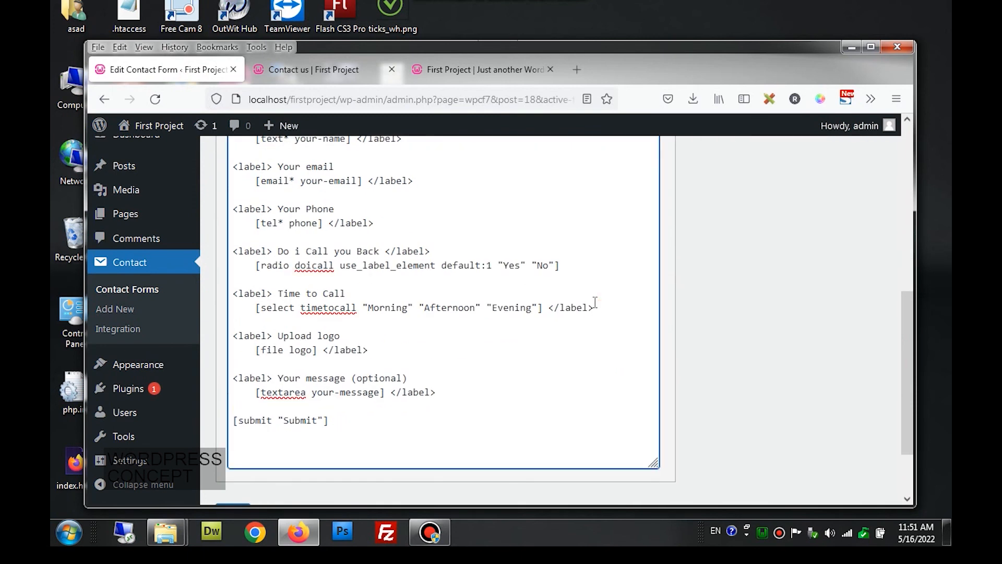
scroll(595, 303, "up", 5)
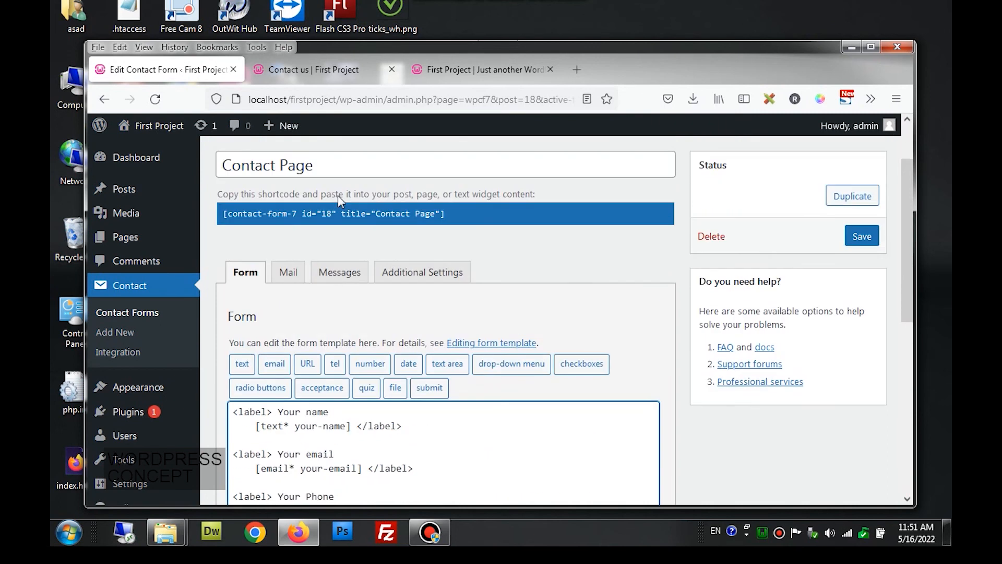
- In the Mail settings, copy the [logo] mail-tag and scroll down to File attachments
left_click(291, 275)
scroll(296, 276, "down", 4)
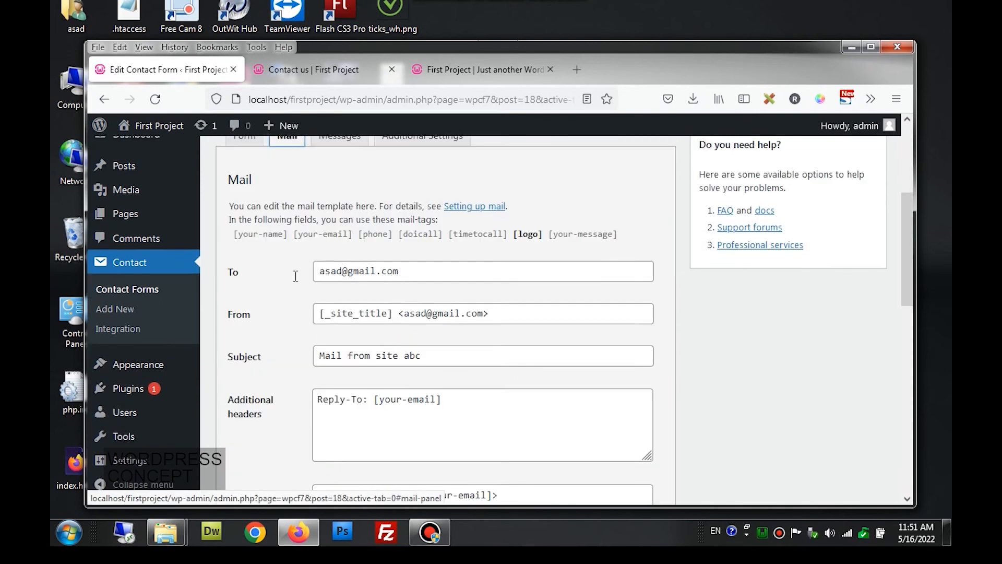
scroll(295, 276, "down", 4)
scroll(293, 280, "up", 4)
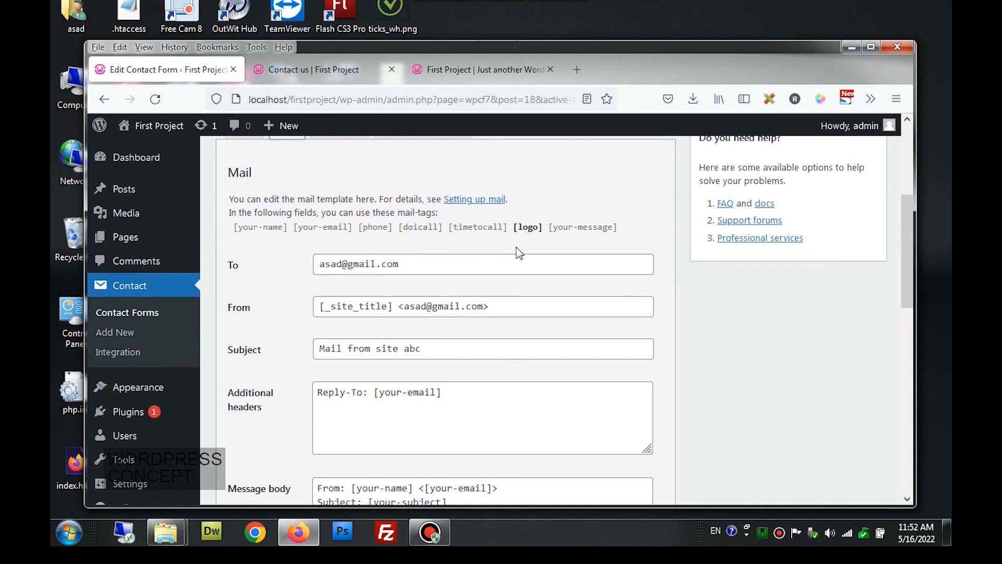
left_click(528, 229)
key("ctrl+c")
scroll(527, 242, "down", 4)
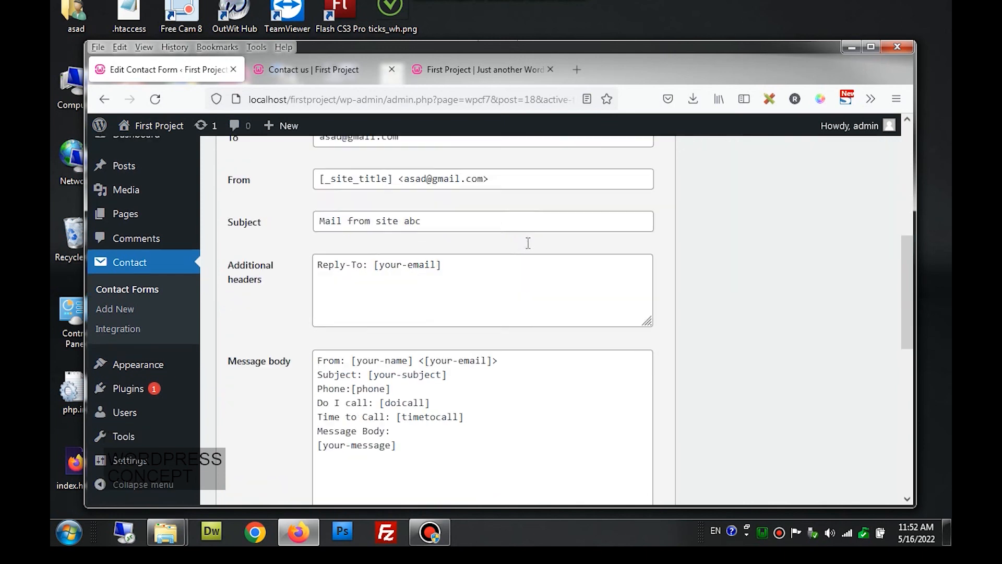
left_click(420, 302)
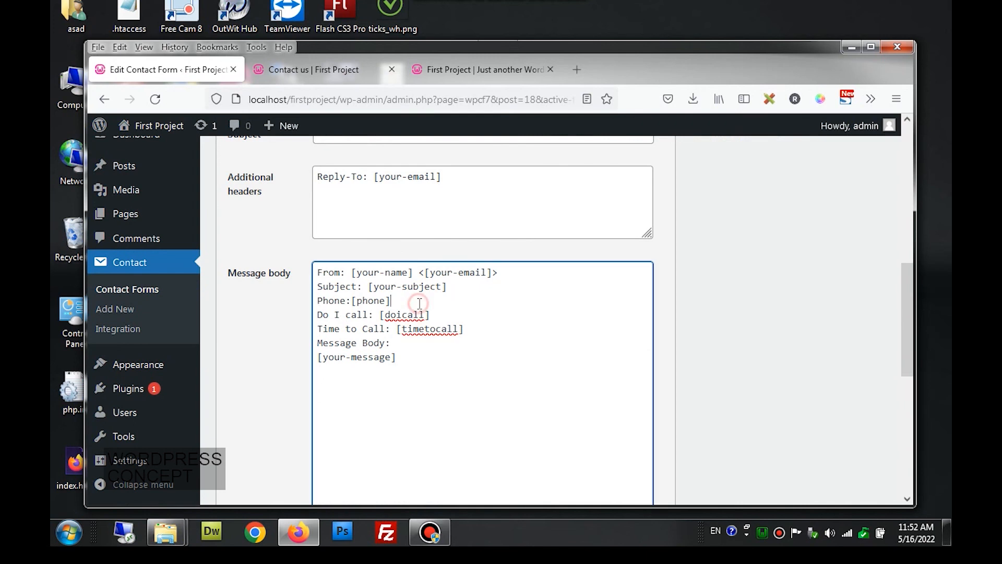
scroll(423, 301, "down", 1)
scroll(425, 298, "down", 4)
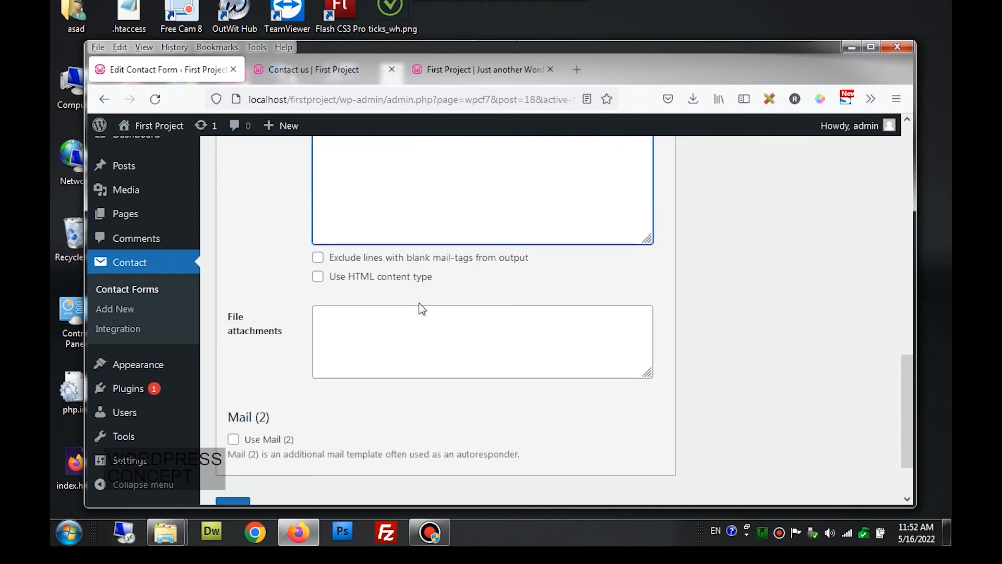
- Paste the [logo] mail-tag into the File attachments field and save the form
left_click(392, 316)
key("ctrl+v")
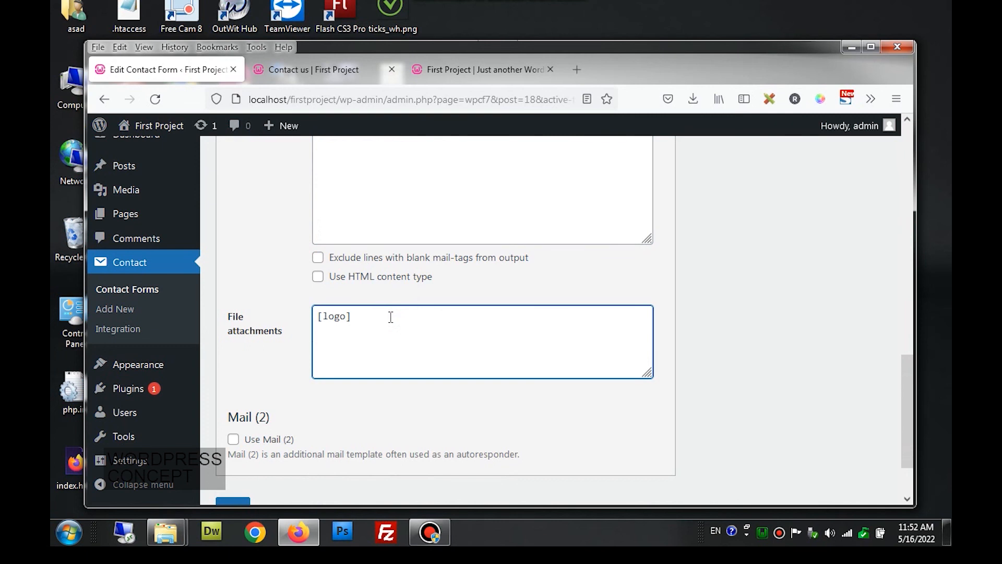
scroll(387, 323, "up", 1)
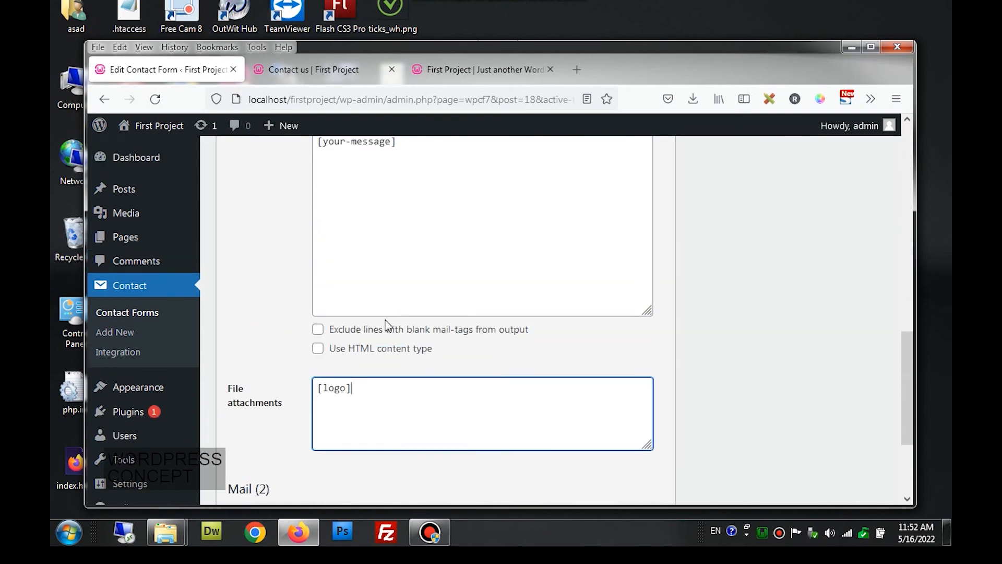
scroll(386, 325, "down", 3)
left_click(230, 436)
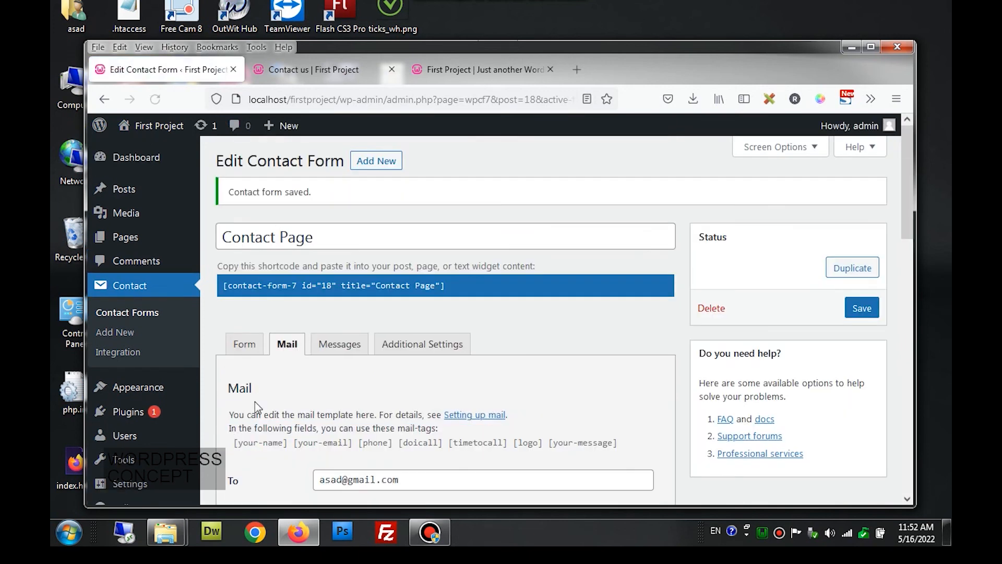
scroll(267, 387, "down", 2)
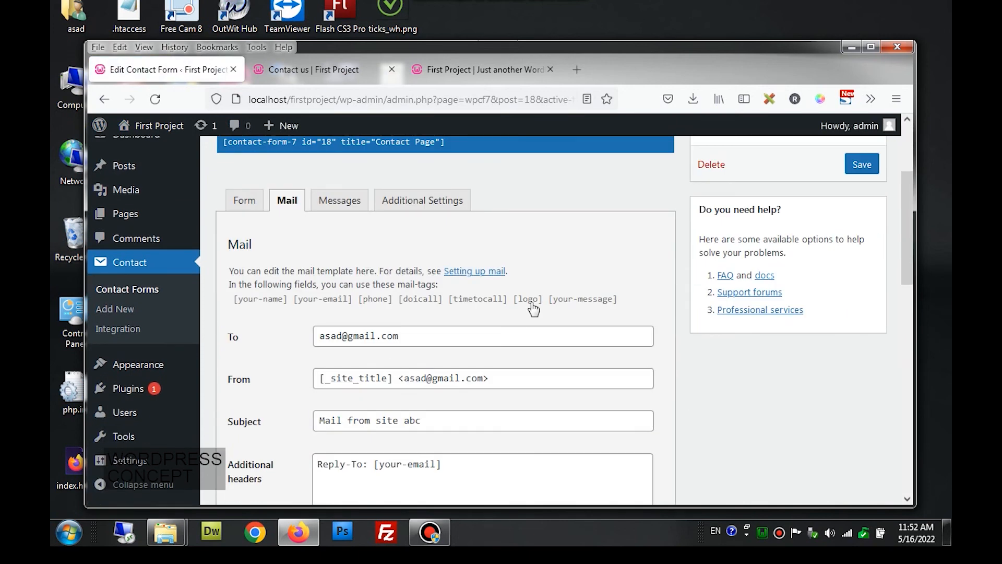
scroll(527, 311, "down", 2)
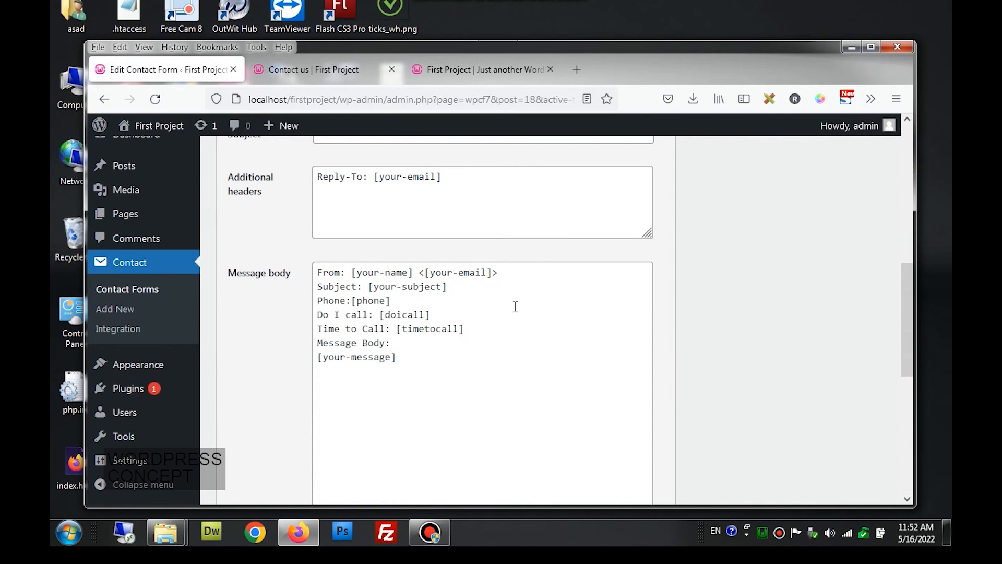
scroll(515, 307, "up", 8)
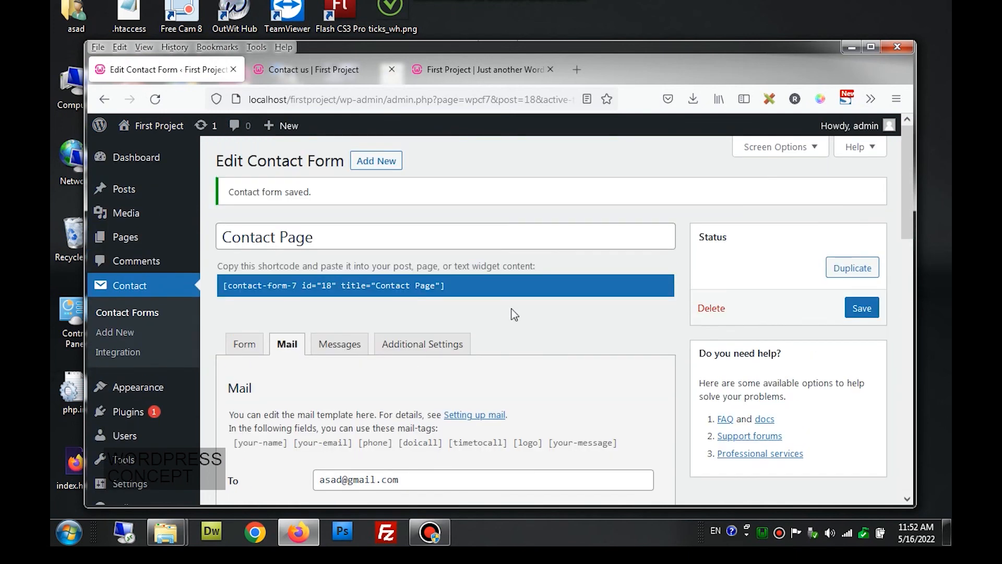